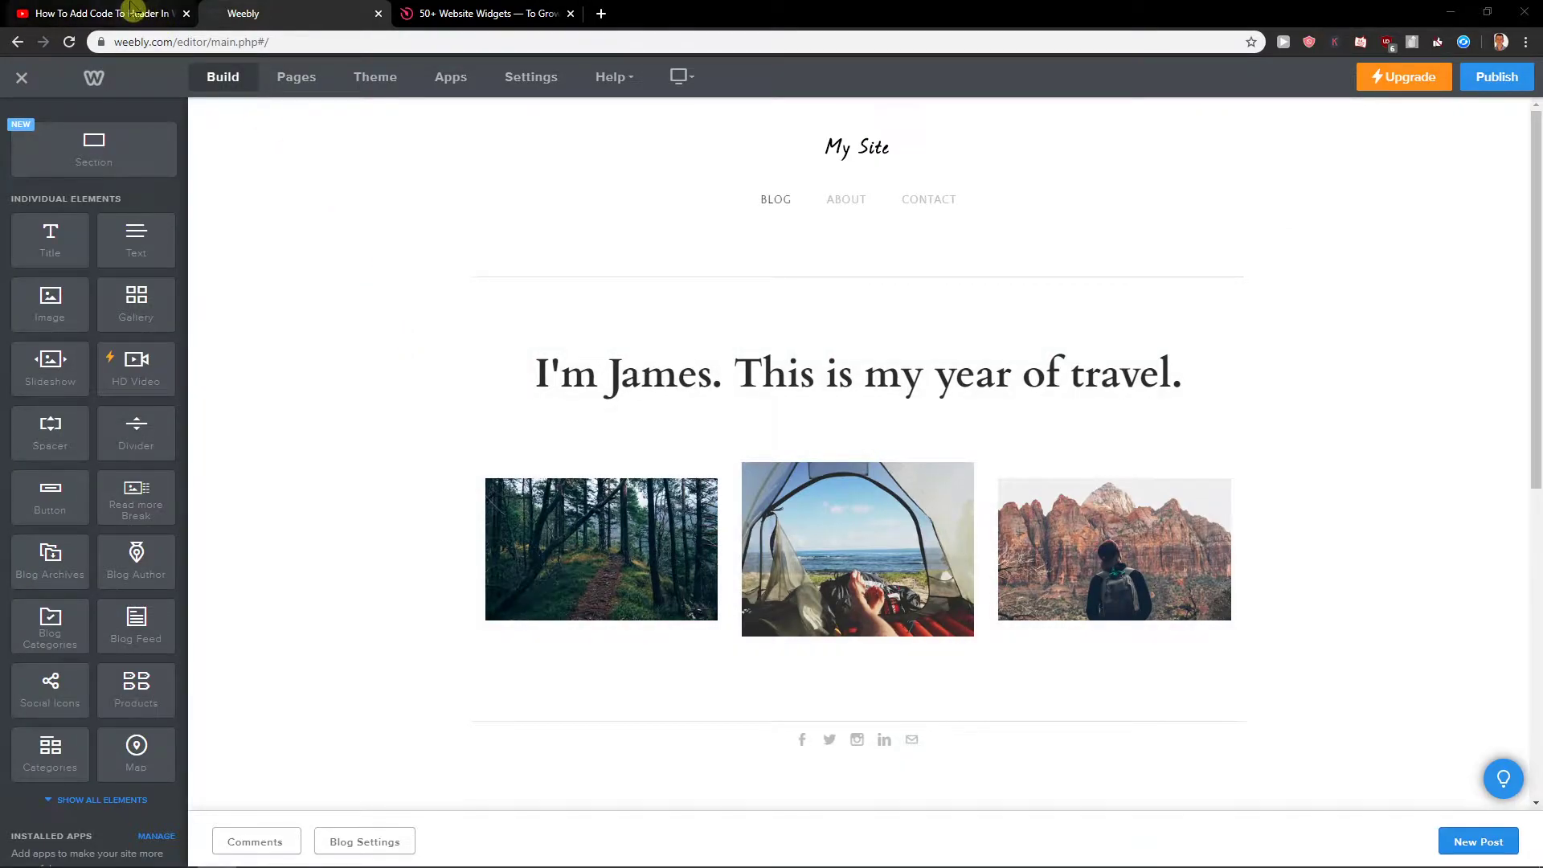
# Open the elfsight.com link from the YouTube tutorial's description in a new tab.
pyautogui.click(155, 14)
pyautogui.scroll(-1, 304, 313)
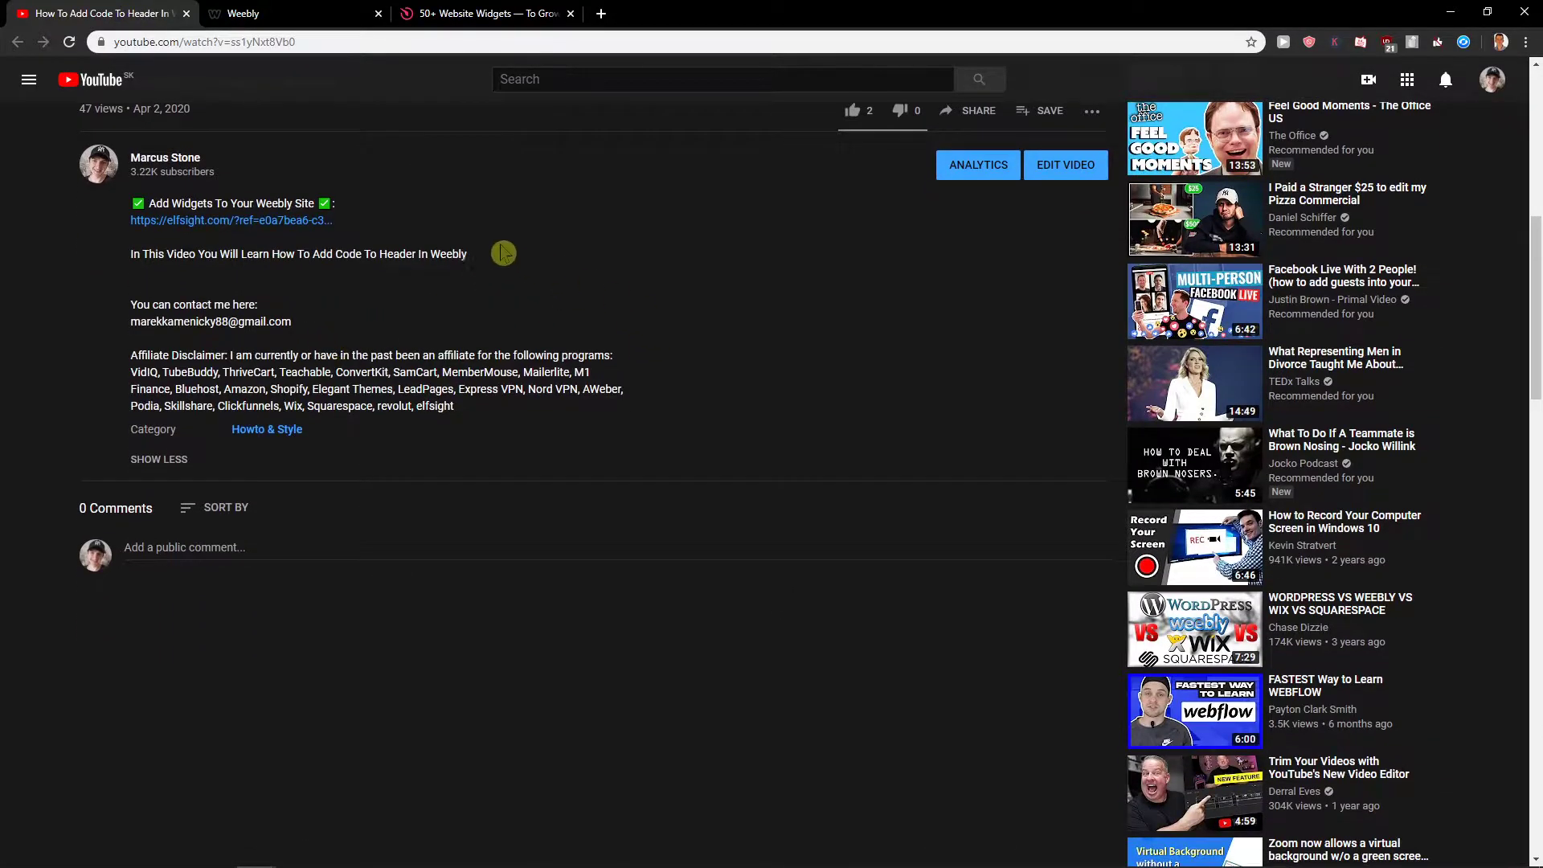
pyautogui.click(239, 225)
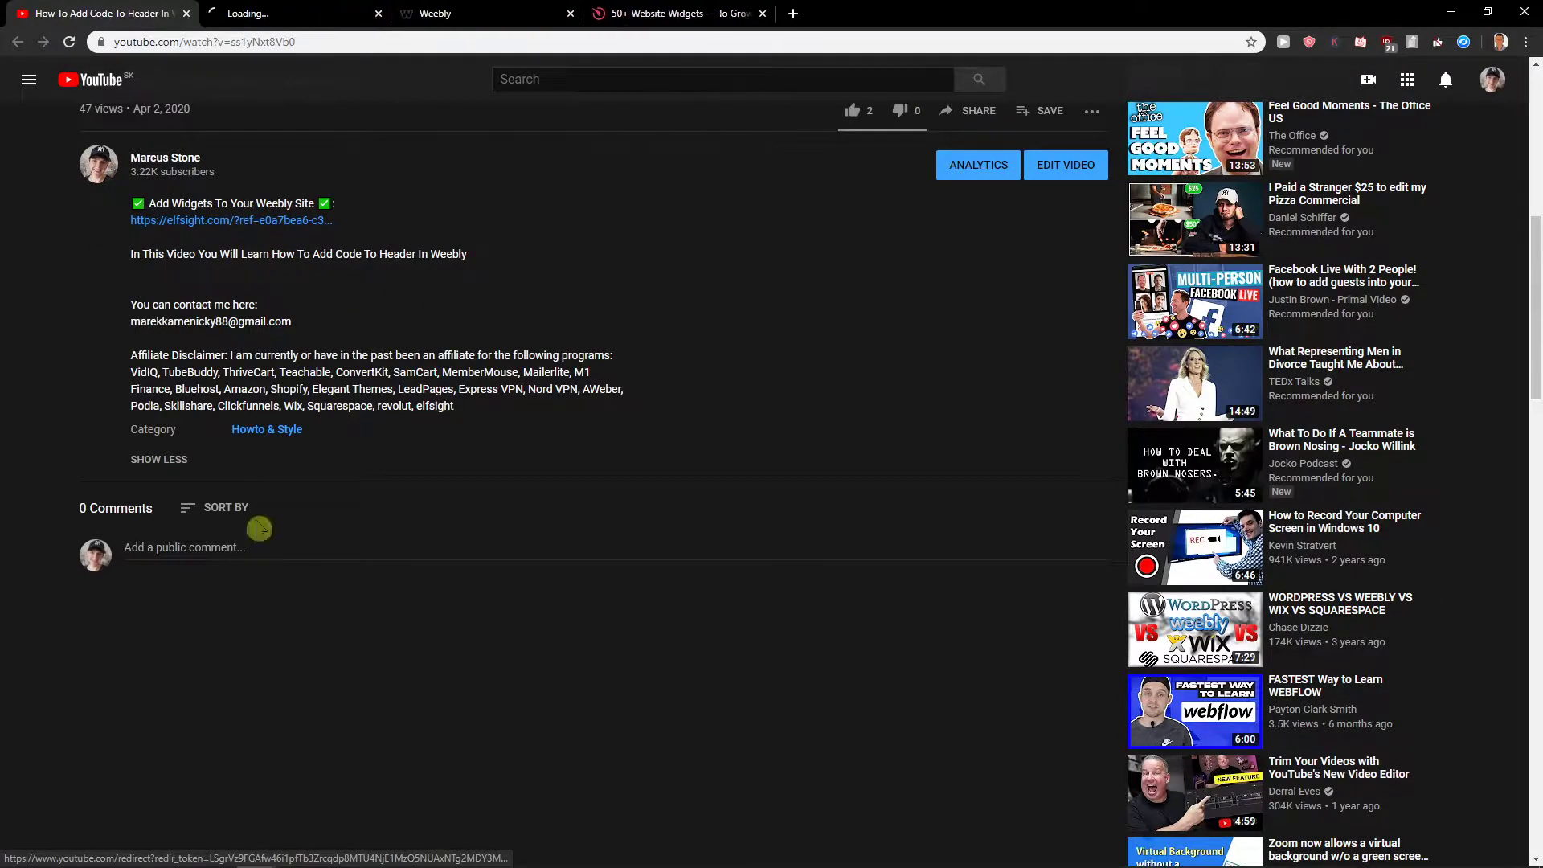
# Search the Elfsight applications catalogue for 'insta' to list the Instagram apps.
pyautogui.click(300, 16)
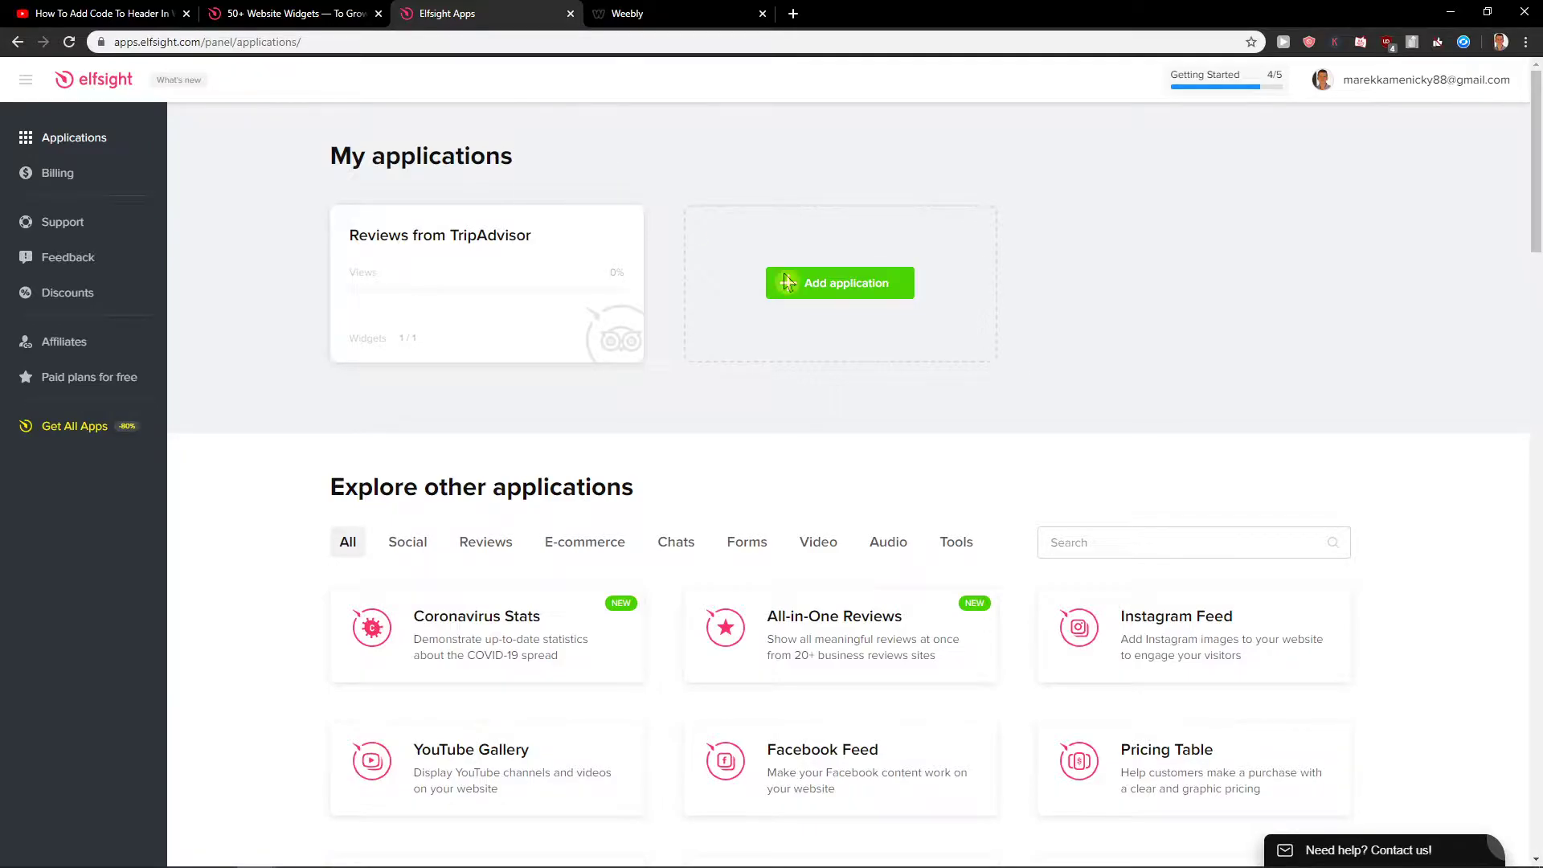
pyautogui.click(1224, 553)
pyautogui.write('instagram')
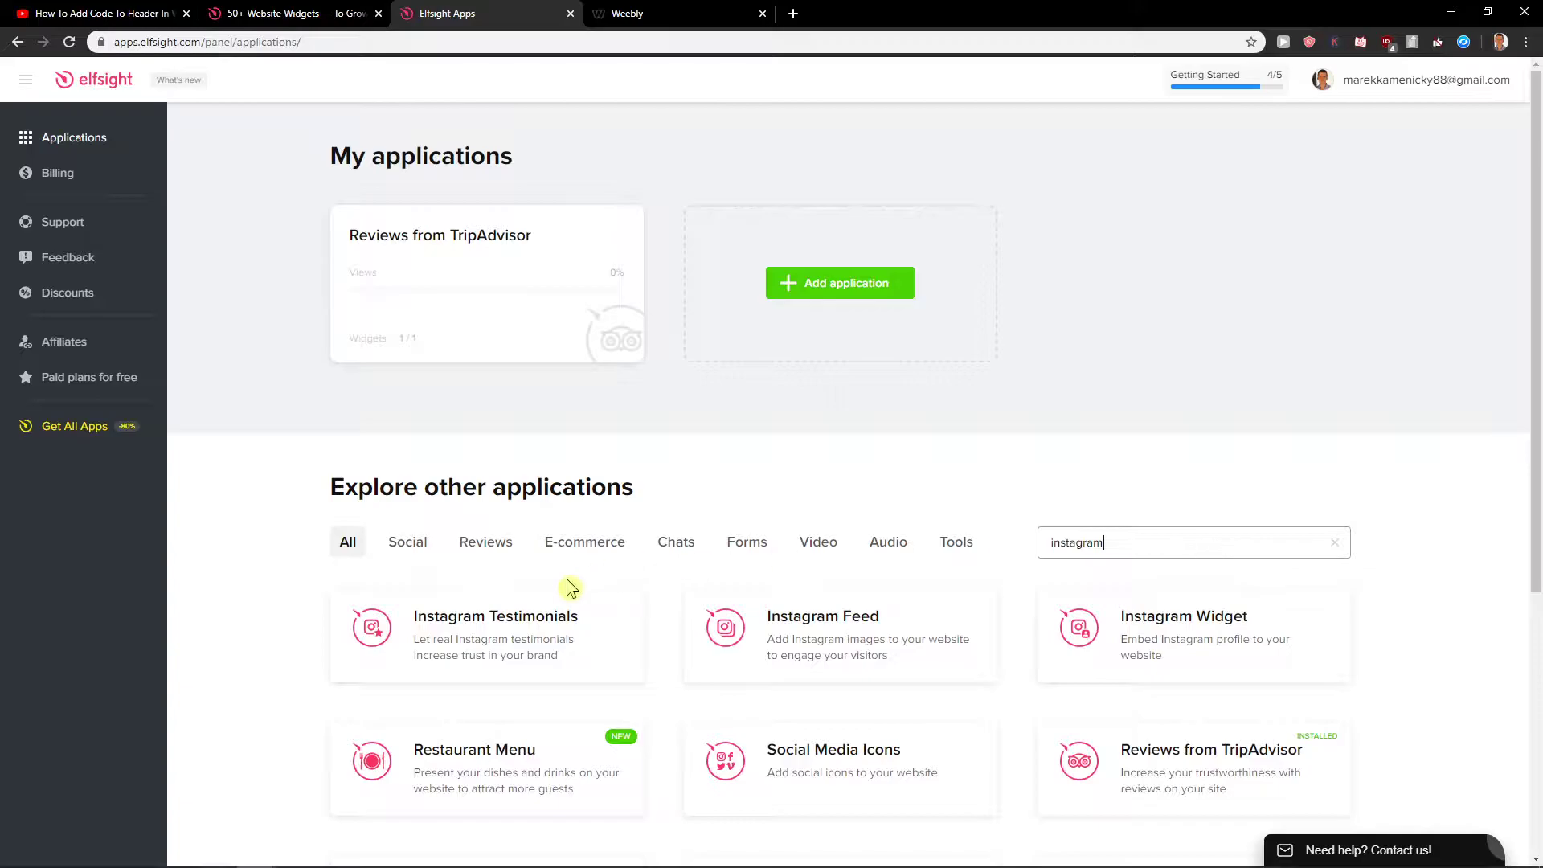
pyautogui.scroll(-1, 567, 588)
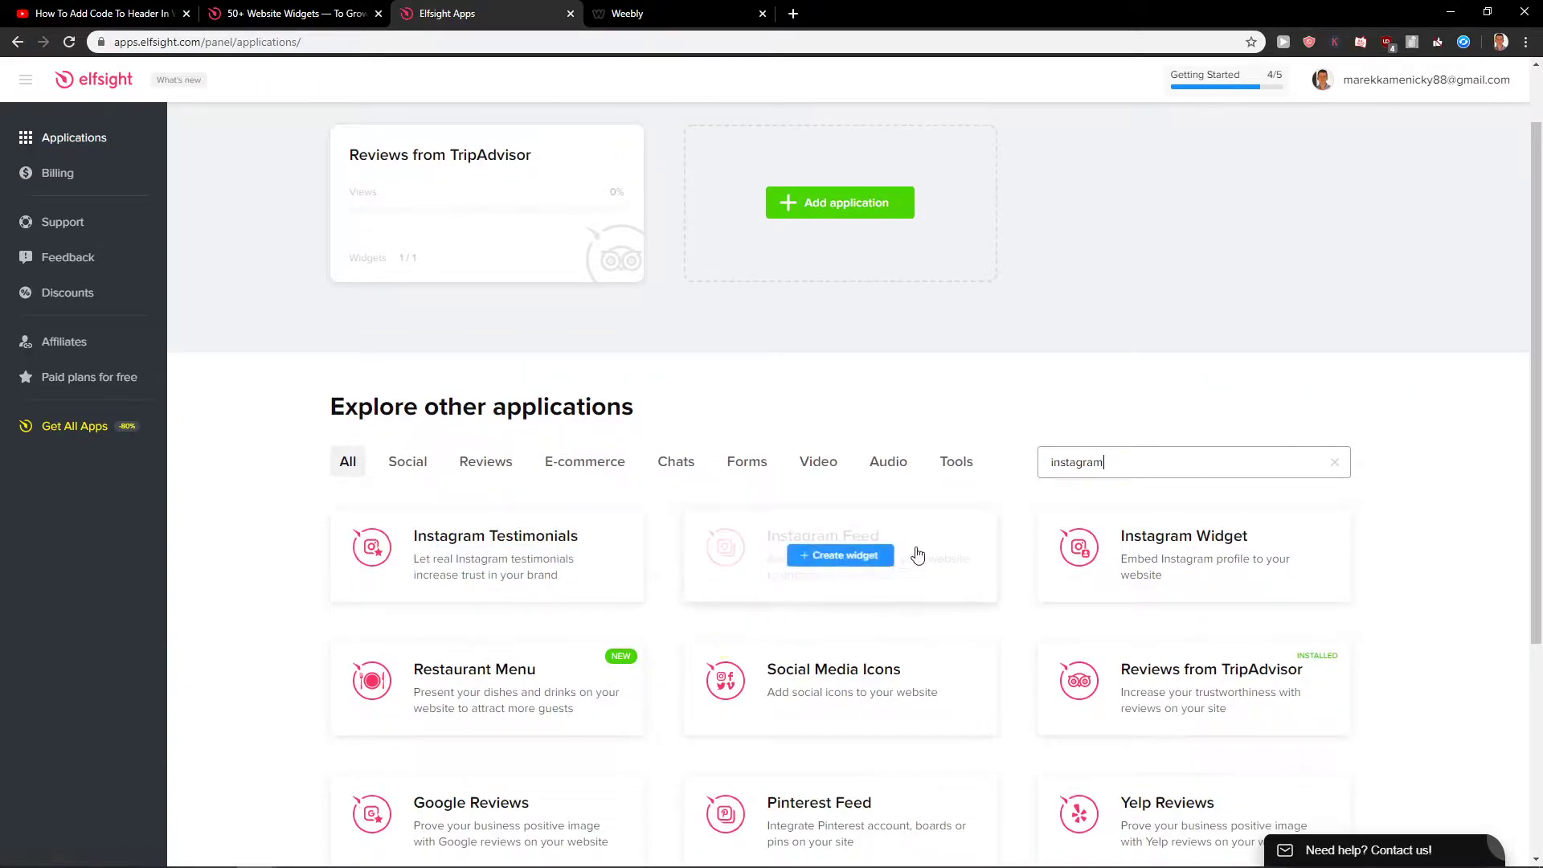
# Create an Instagram Feed widget, previewing Grid, Slider, Collage and Post Slider before choosing Hashtag Showcase.
pyautogui.click(919, 554)
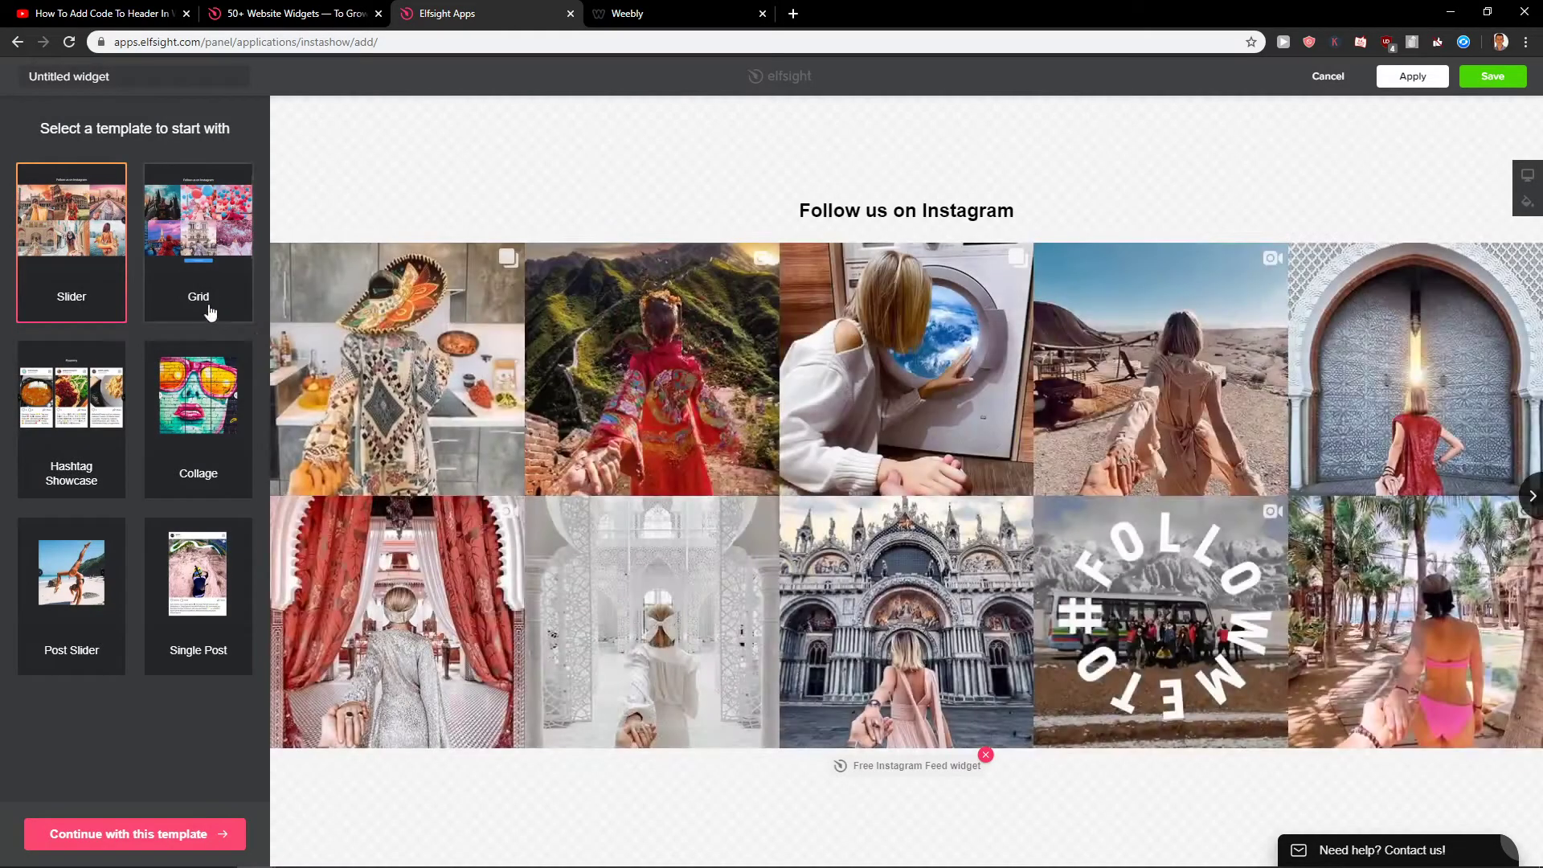
pyautogui.click(209, 312)
pyautogui.click(107, 310)
pyautogui.click(107, 483)
pyautogui.click(179, 489)
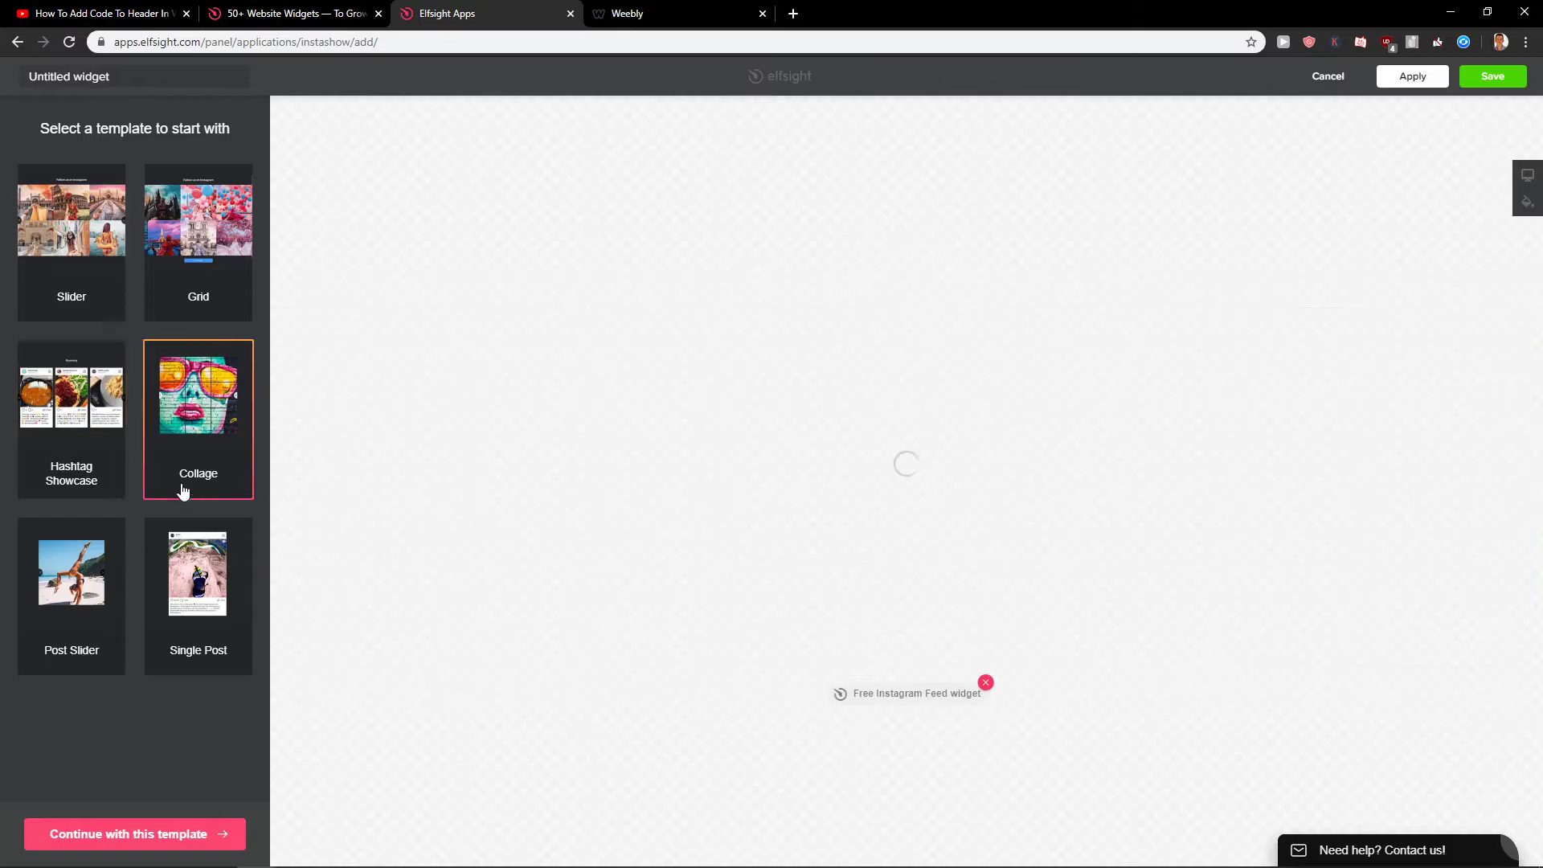
pyautogui.click(118, 645)
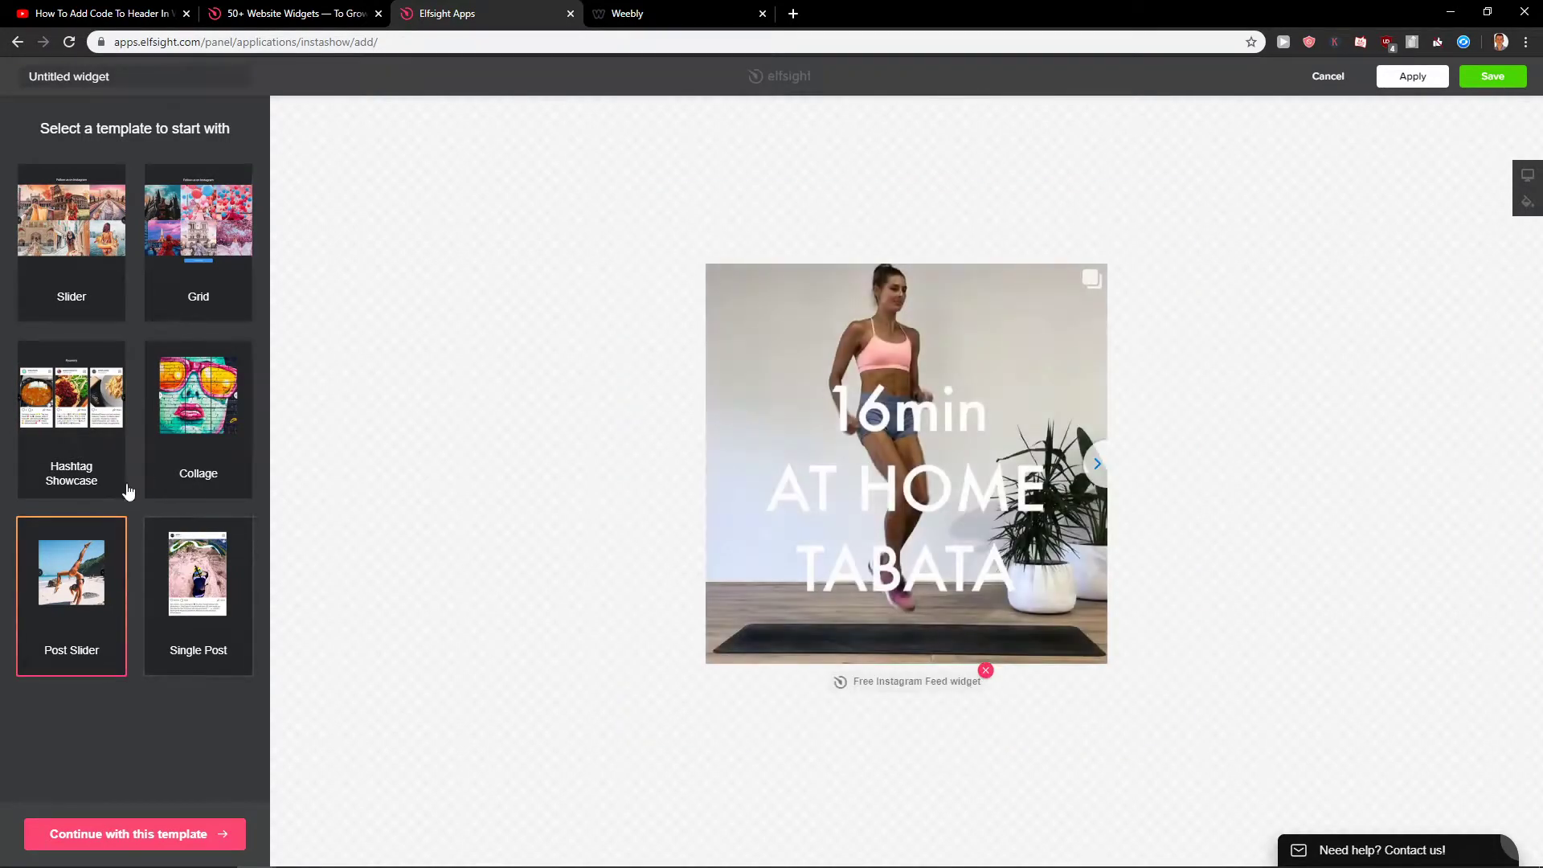
pyautogui.click(115, 303)
pyautogui.click(113, 442)
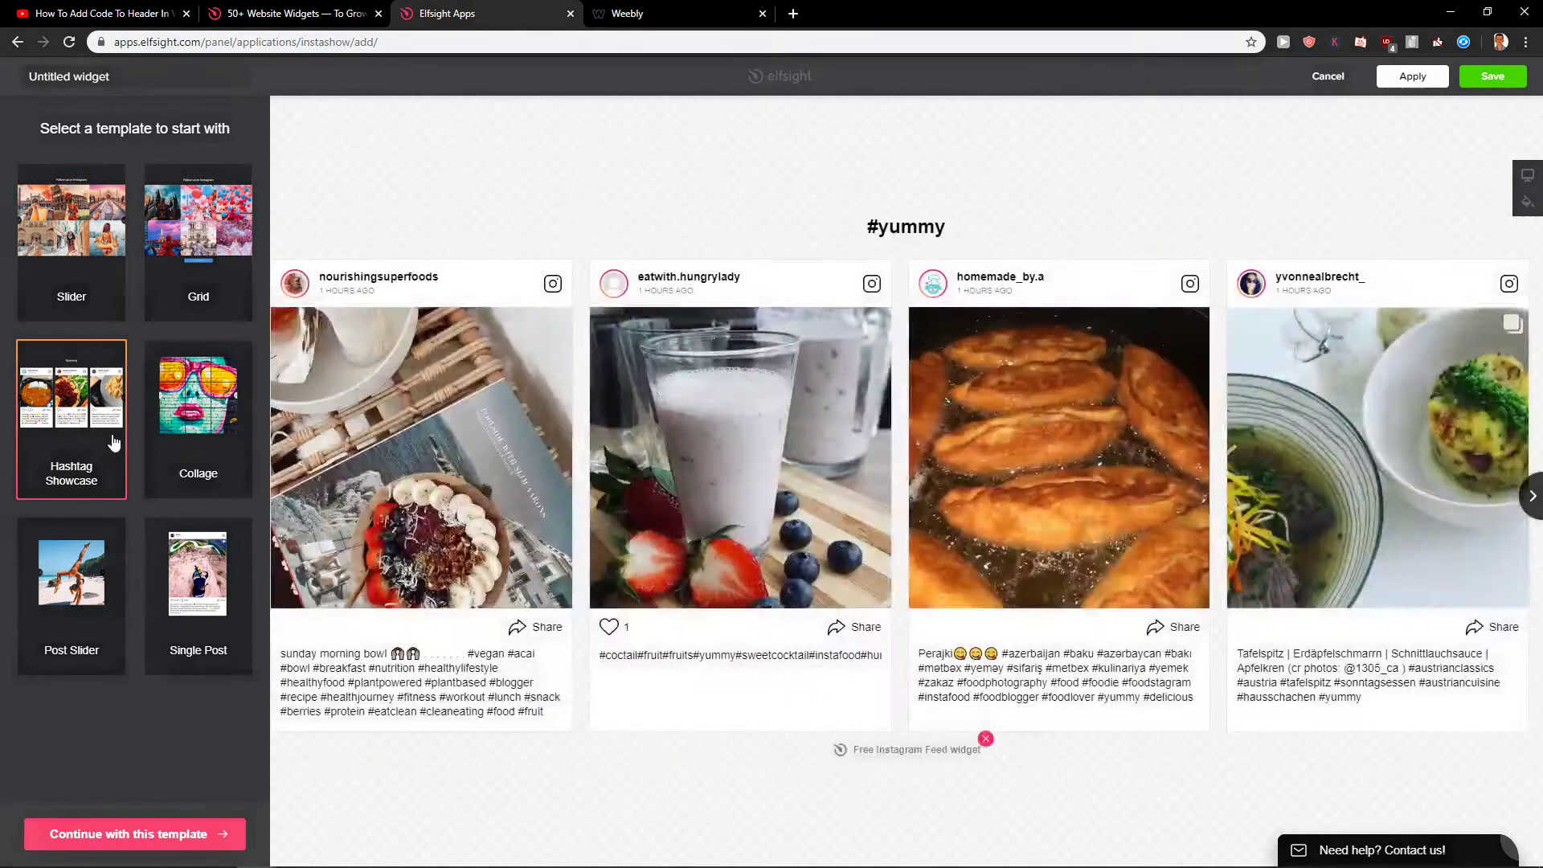
# Remove the #yummy source and copy the burger restaurant's username from its Instagram profile URL.
pyautogui.click(179, 835)
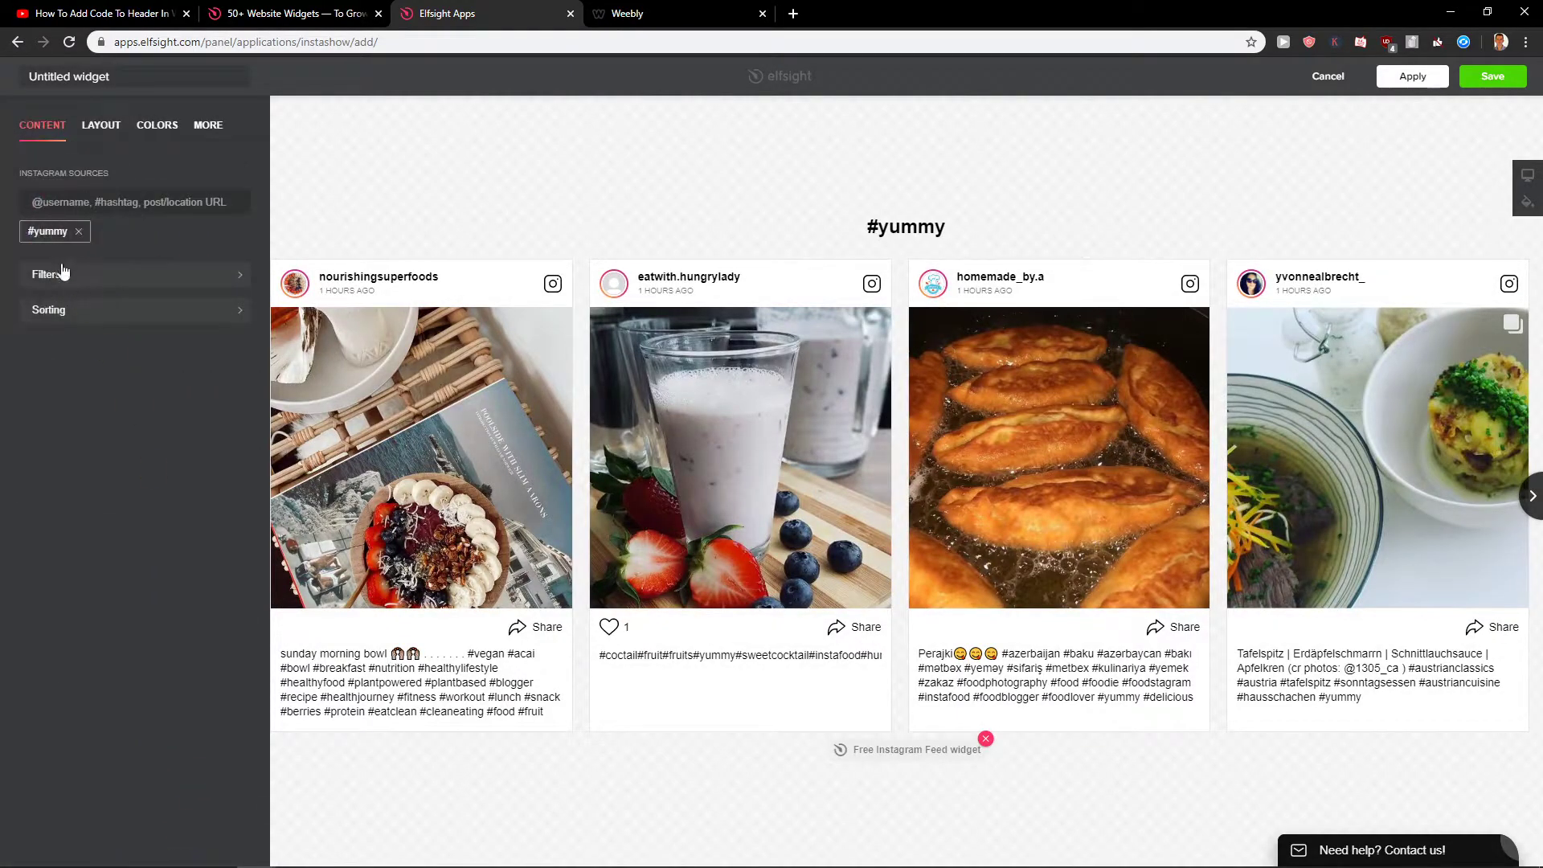
pyautogui.click(79, 232)
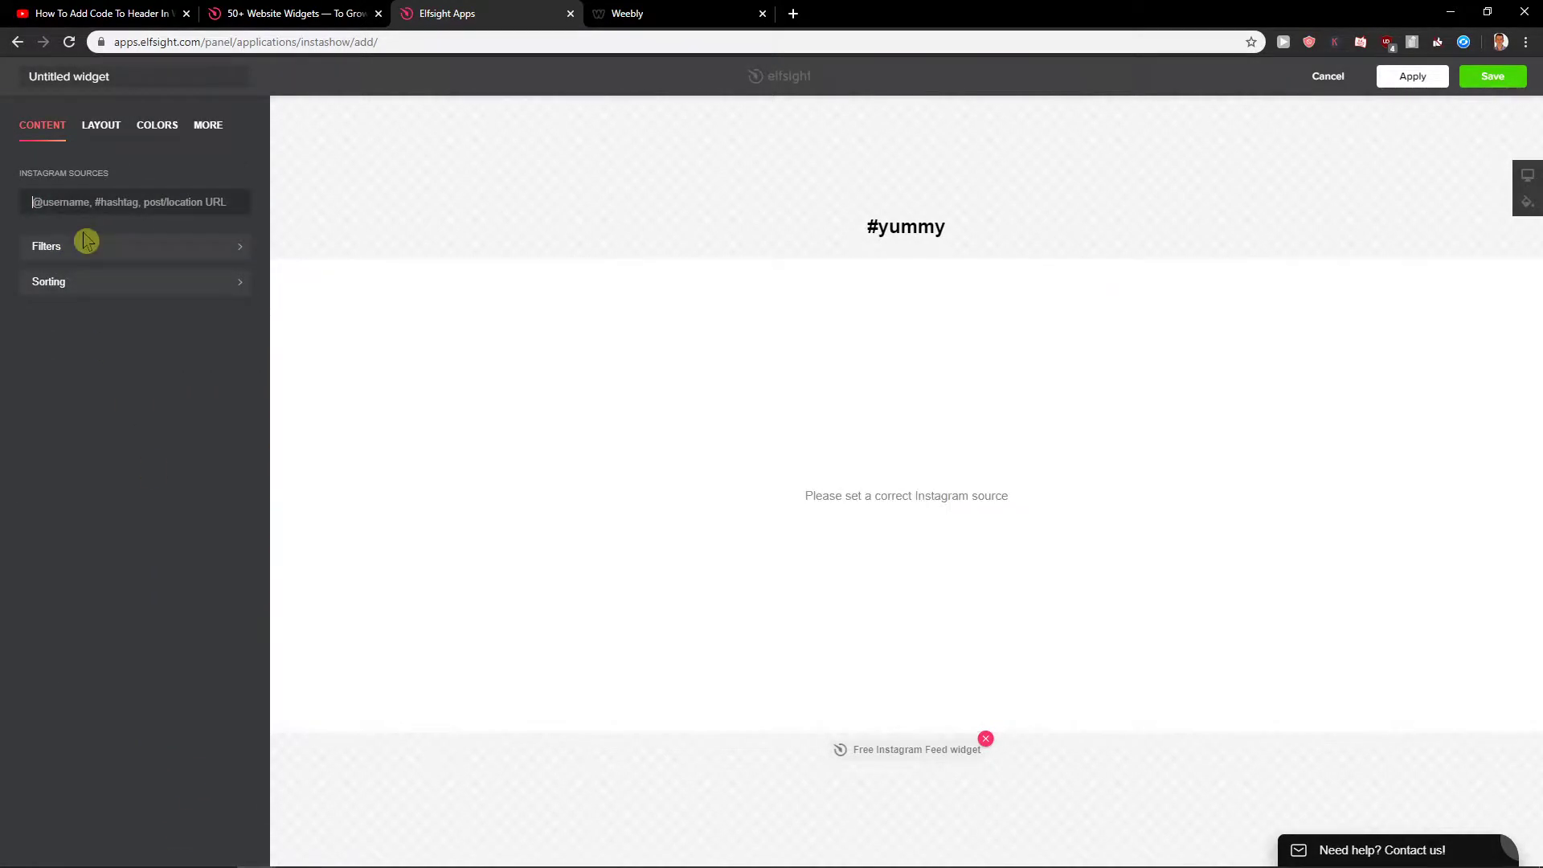
pyautogui.click(793, 14)
pyautogui.write('instagram.com/mattdavella/')
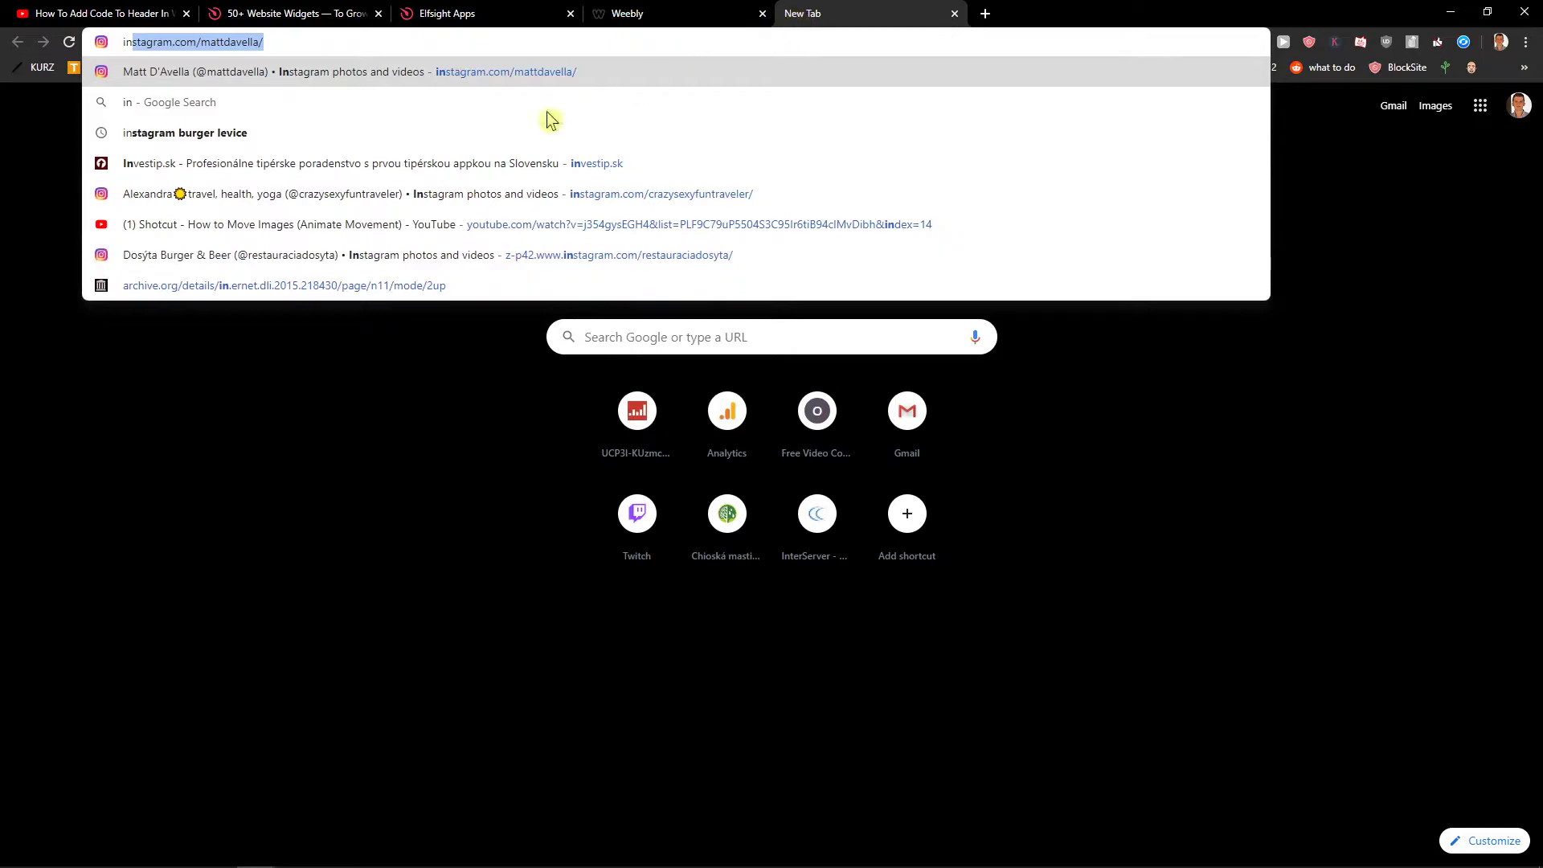
pyautogui.click(327, 254)
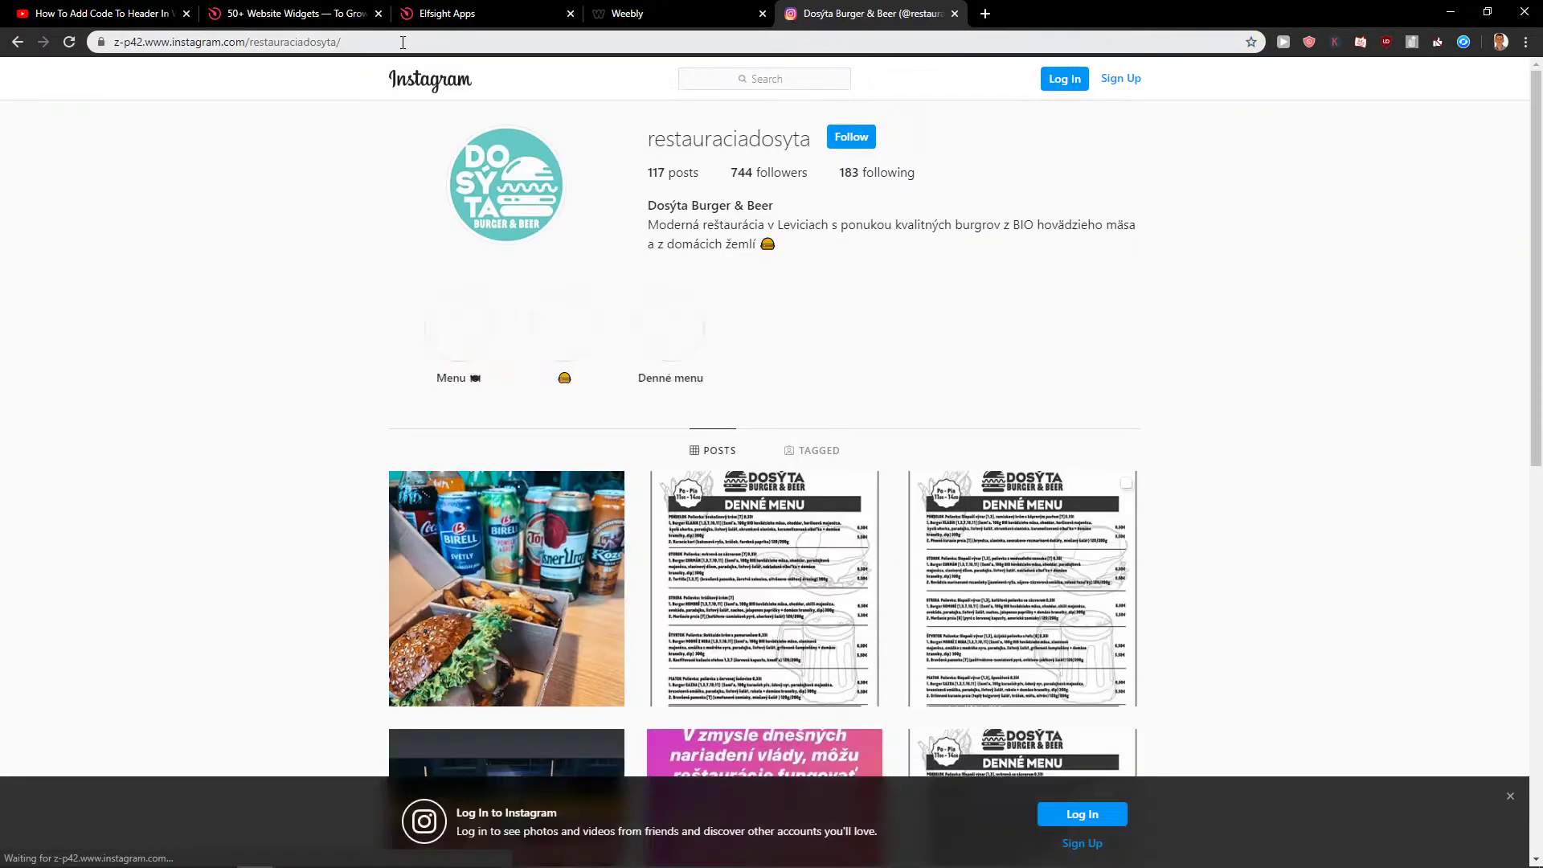
pyautogui.moveTo(341, 42); pyautogui.dragTo(155, 38)
pyautogui.moveTo(373, 42); pyautogui.dragTo(286, 41)
pyautogui.click(611, 14)
pyautogui.click(549, 10)
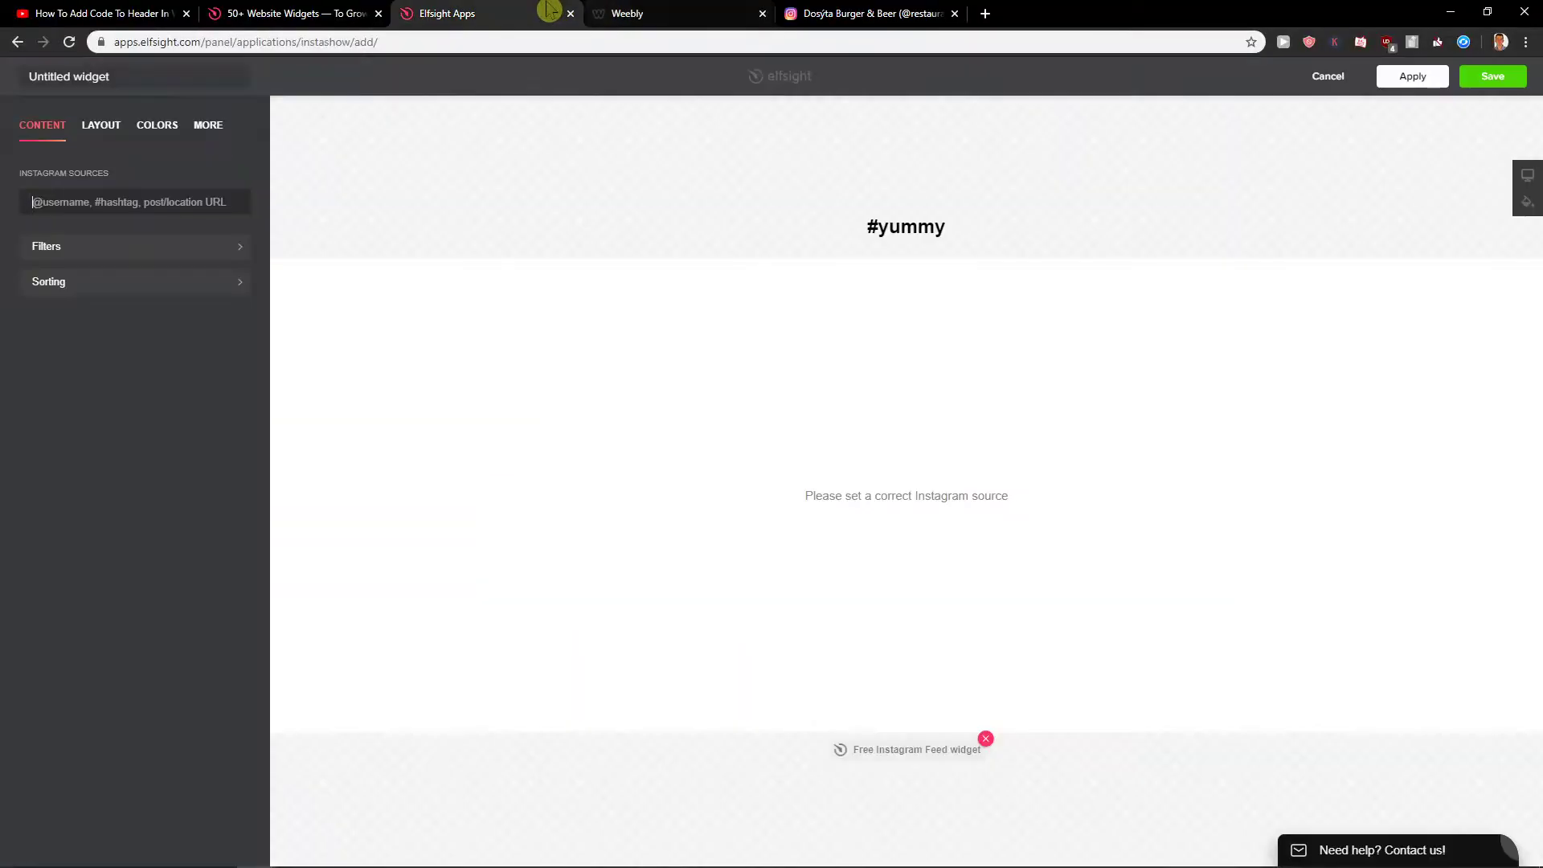
pyautogui.click(138, 202)
pyautogui.write('@restauraciadosyta')
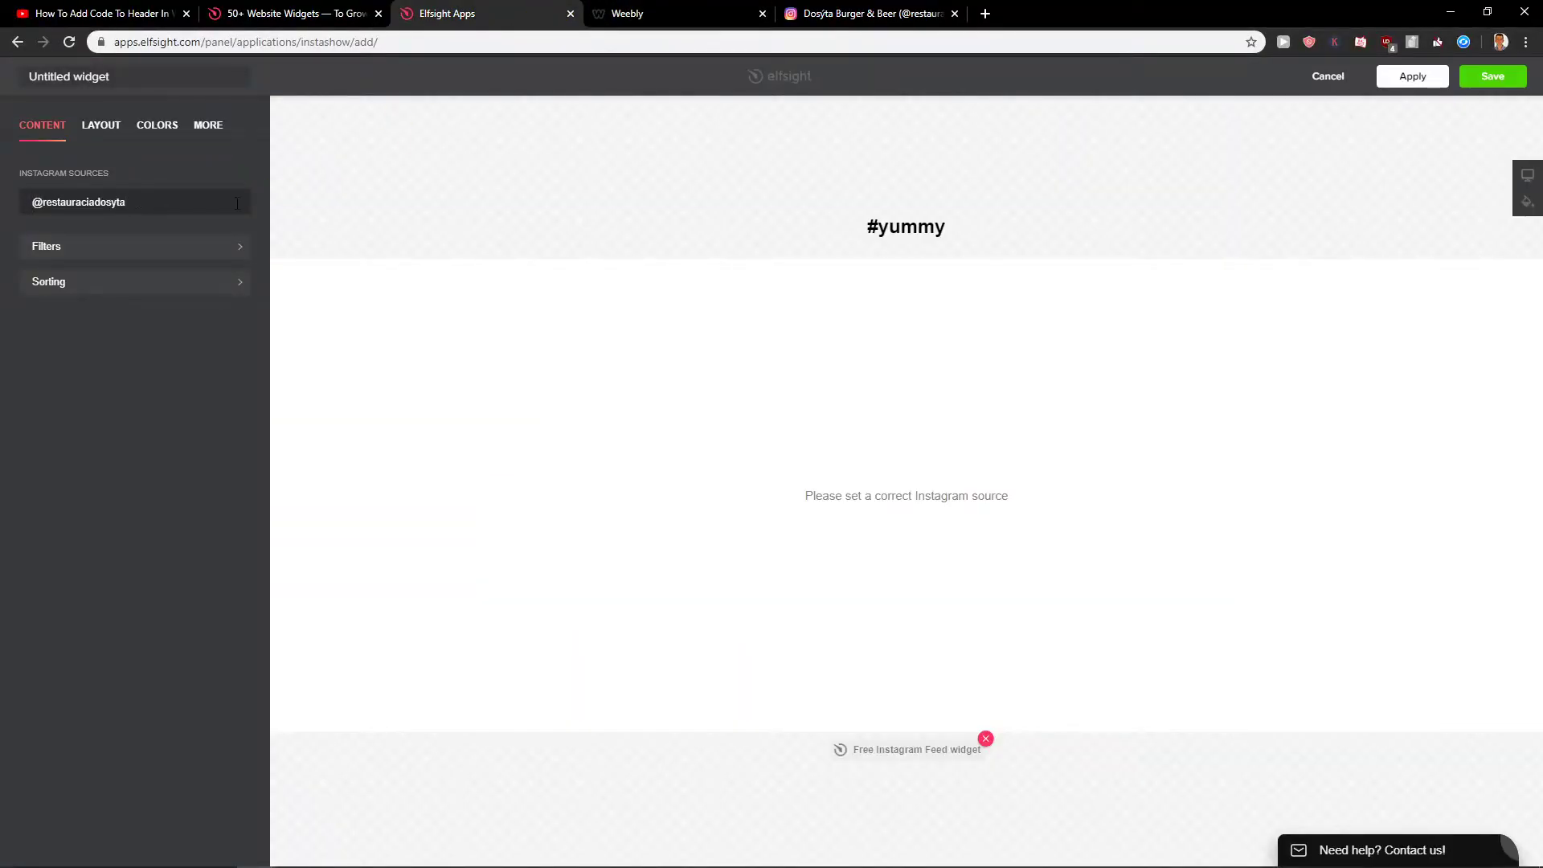
pyautogui.press('Return')
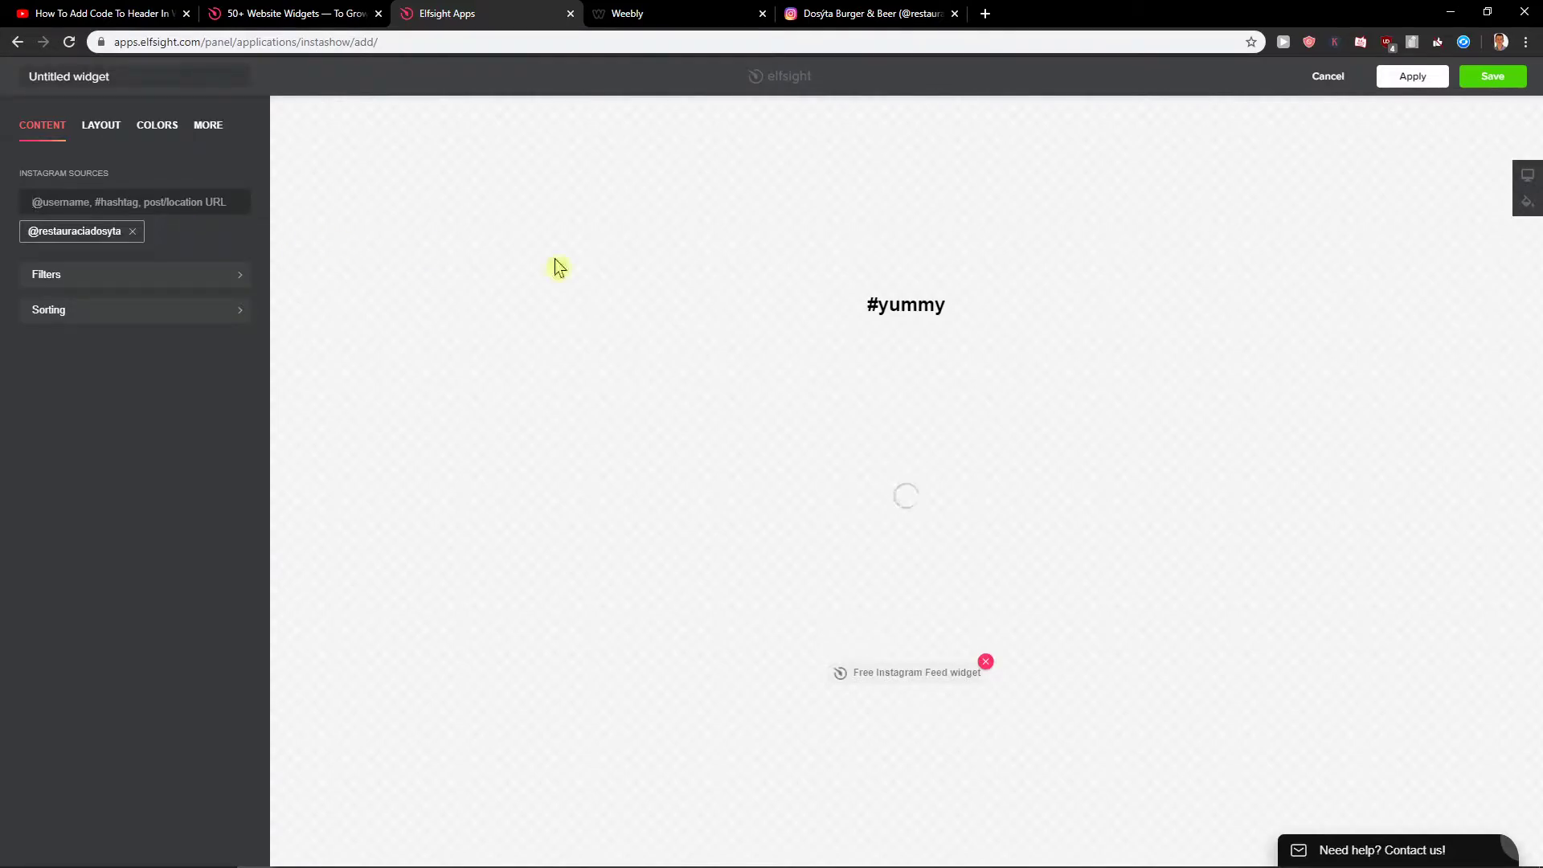
# Look over the feed title and filter options, then return to the content settings.
pyautogui.doubleClick(909, 312)
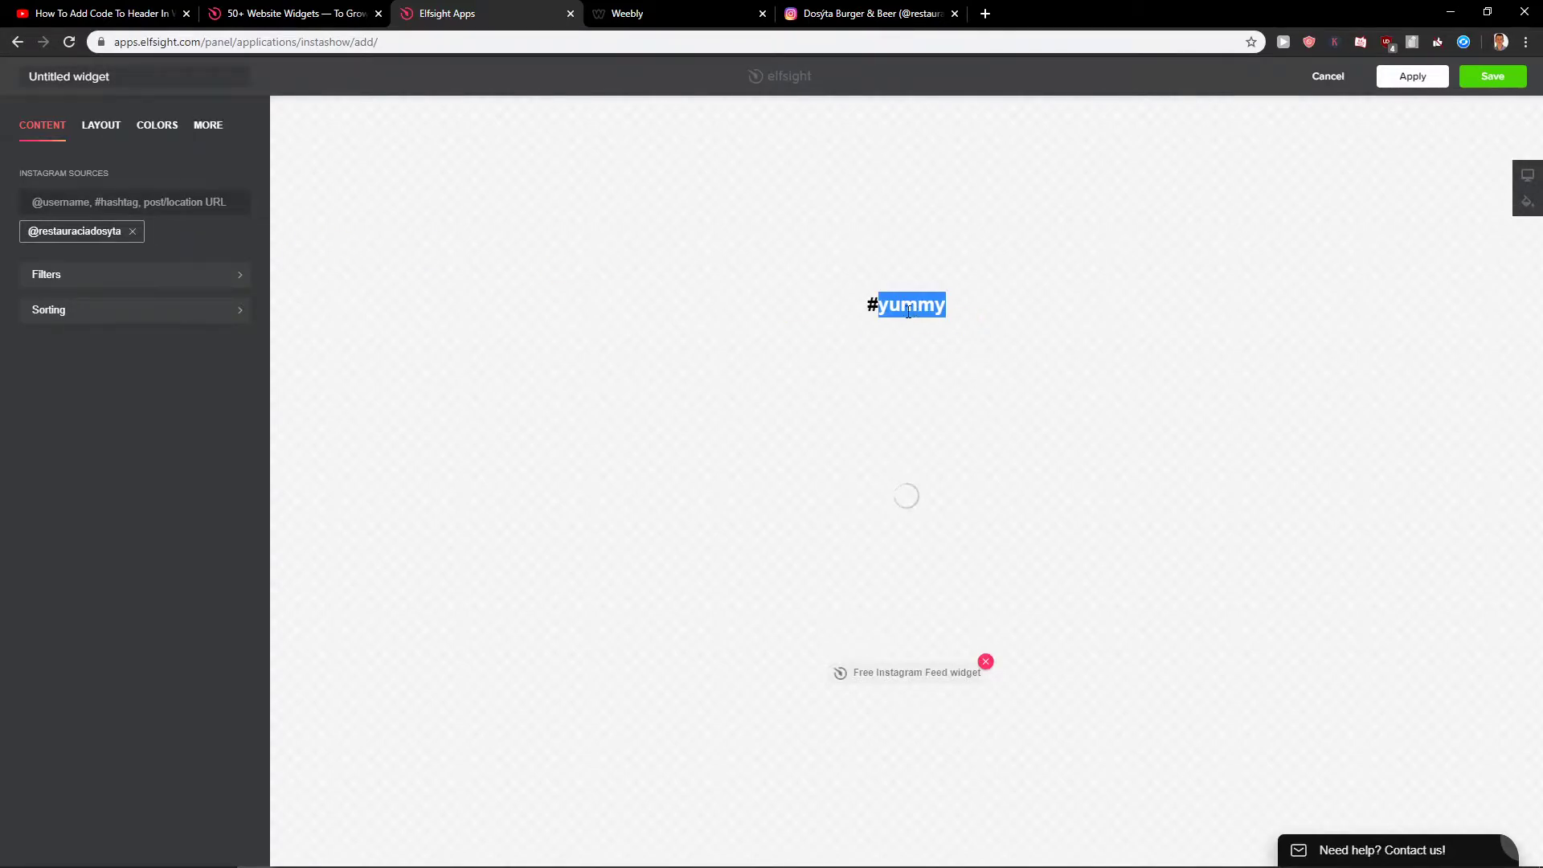
pyautogui.click(159, 339)
pyautogui.click(239, 274)
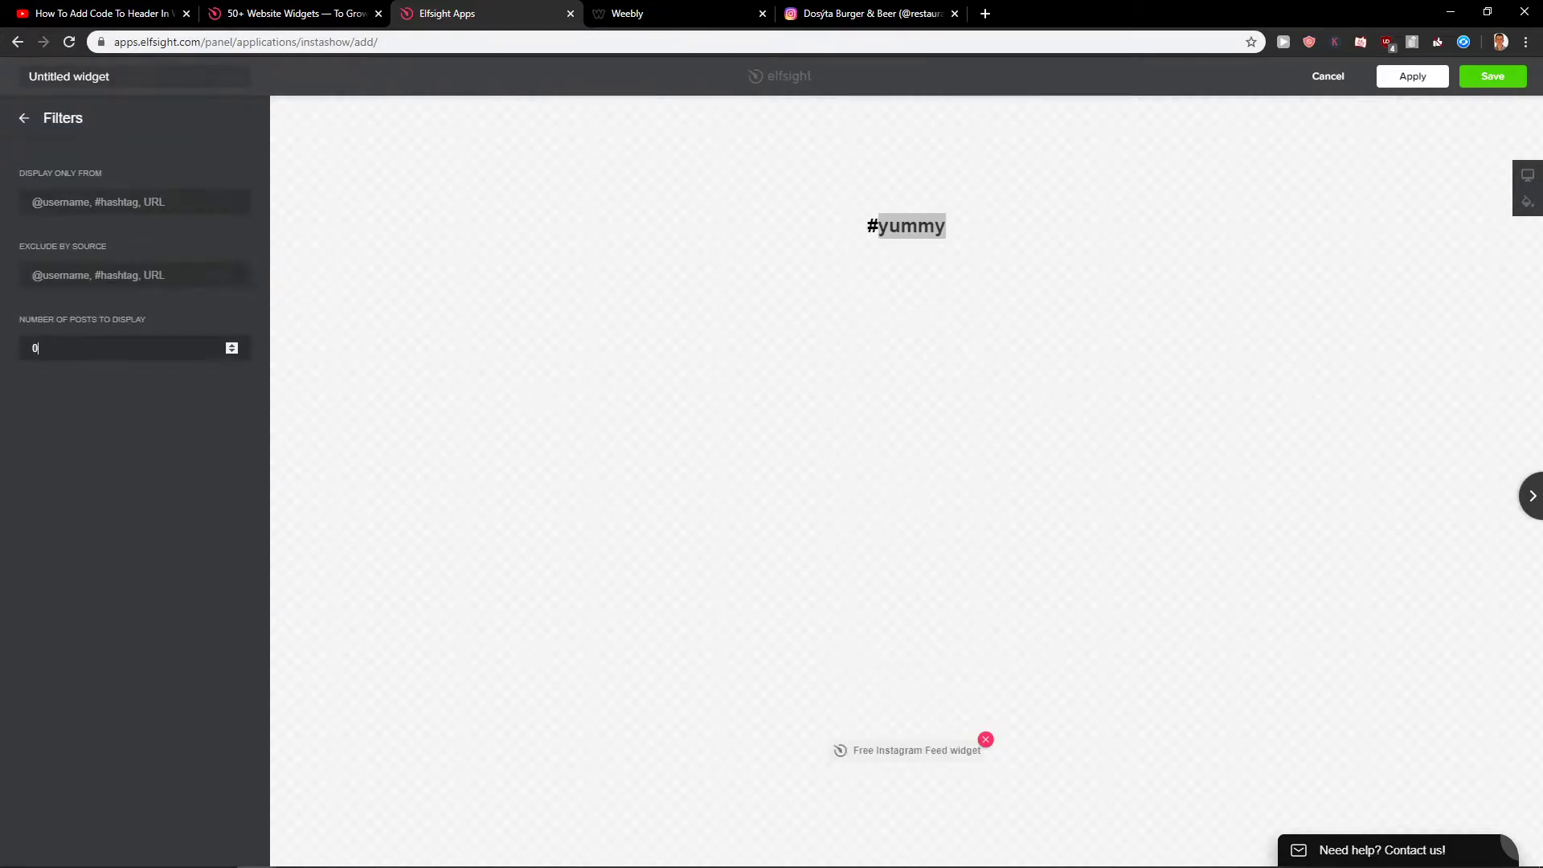
pyautogui.click(24, 115)
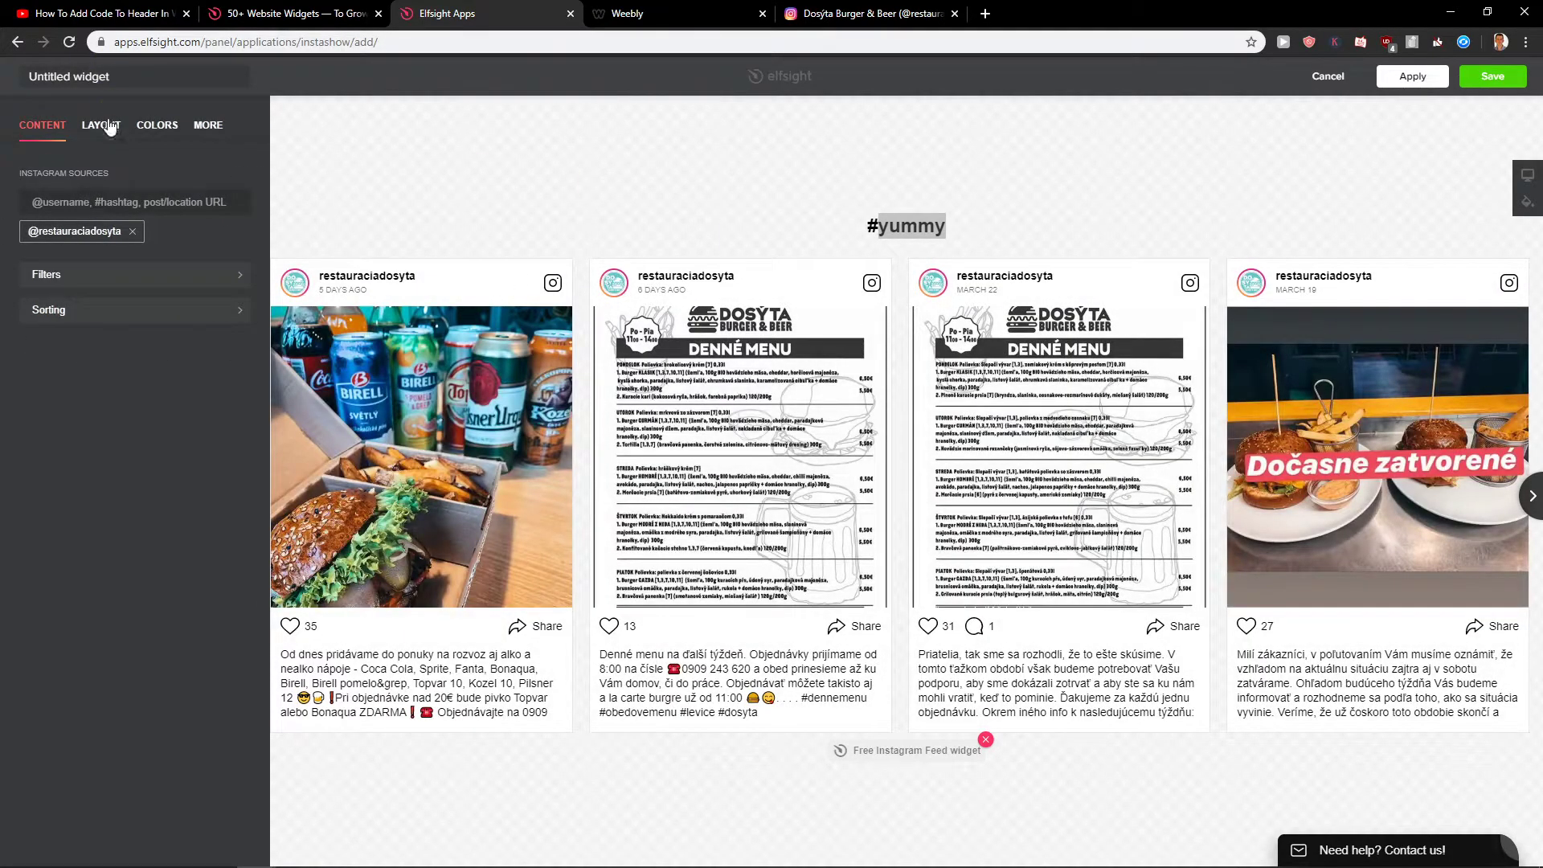
# Review the feed's layout settings: columns and rows, post display, and title text.
pyautogui.click(106, 132)
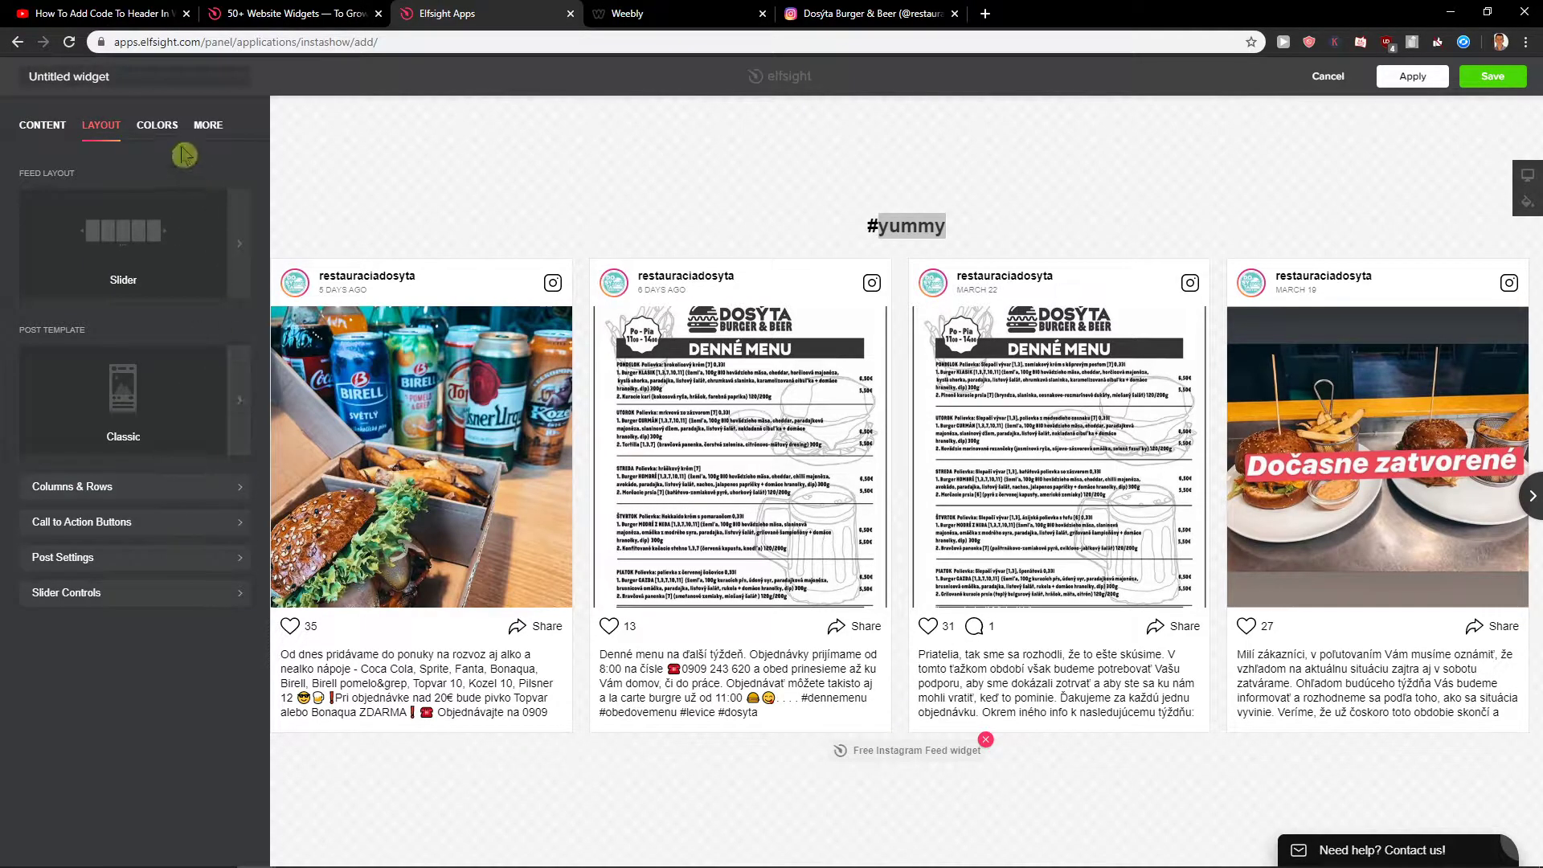
pyautogui.click(228, 504)
pyautogui.click(24, 118)
pyautogui.click(234, 562)
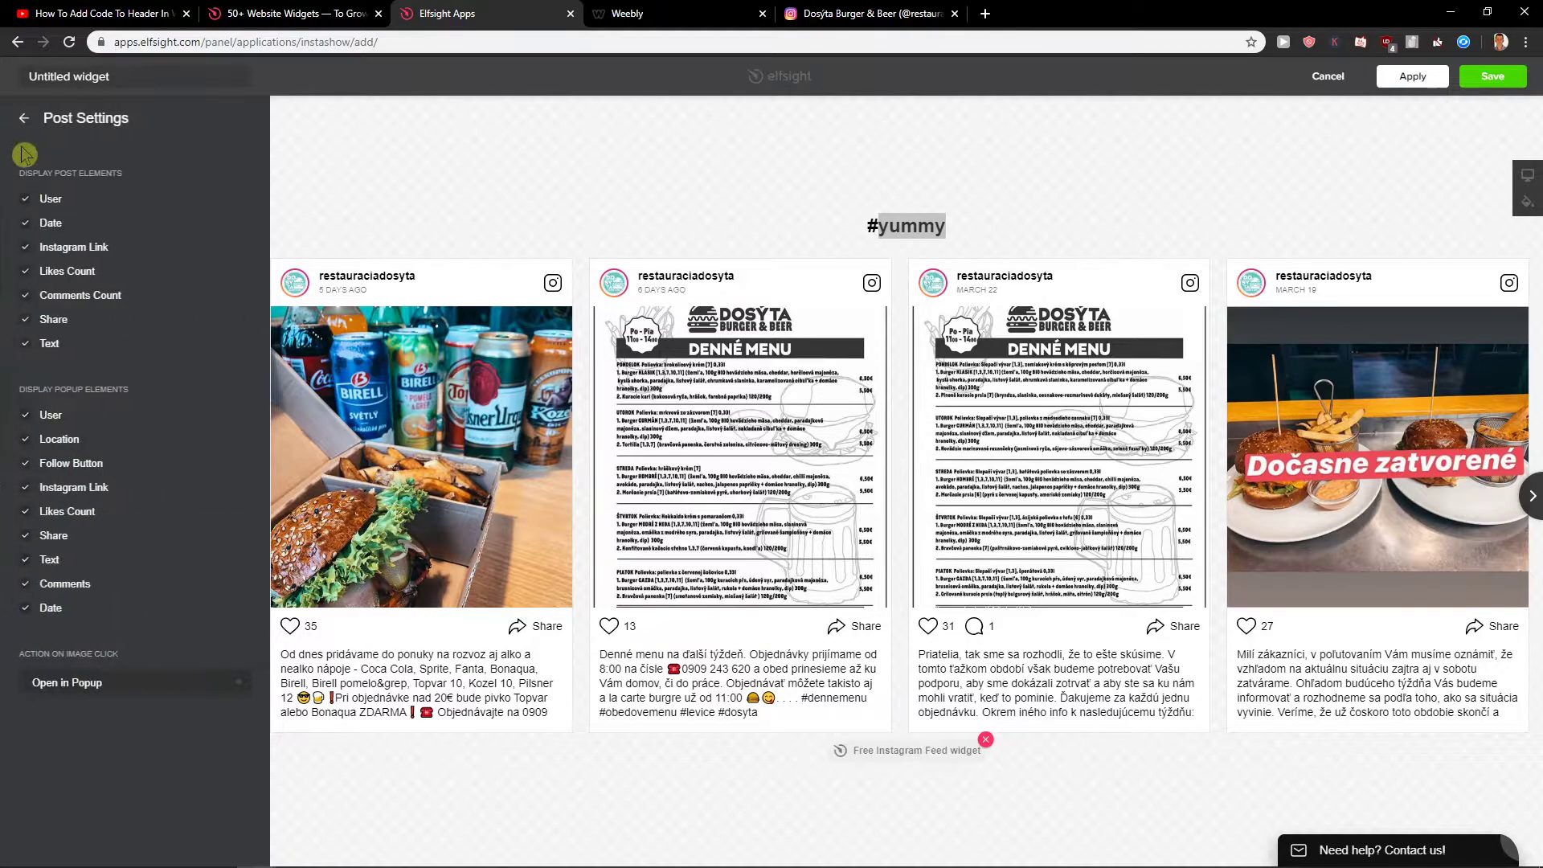
pyautogui.click(24, 118)
pyautogui.click(209, 125)
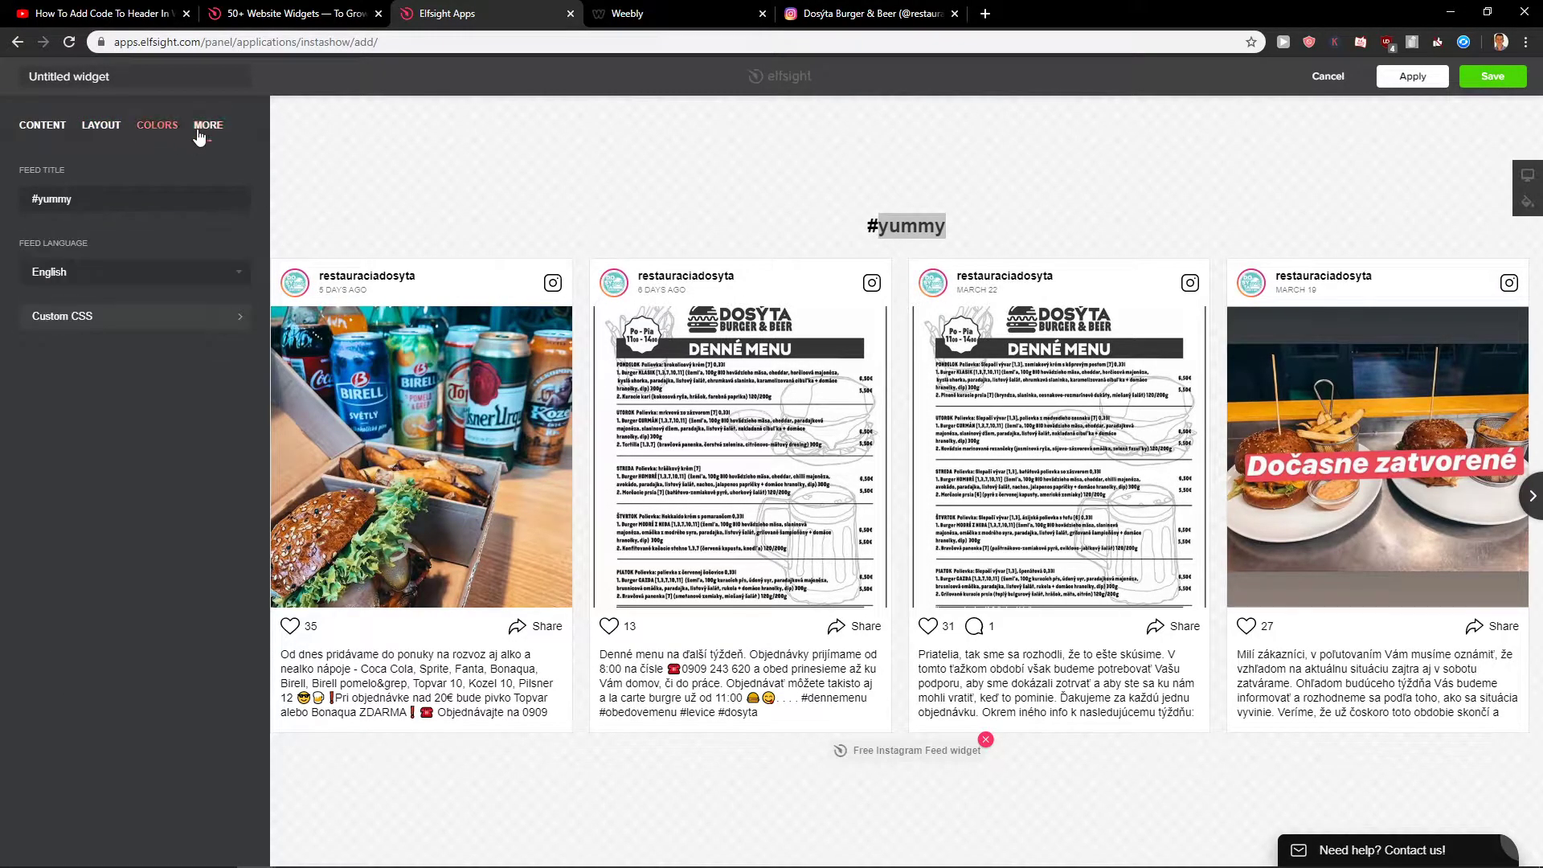
pyautogui.tripleClick(16, 205)
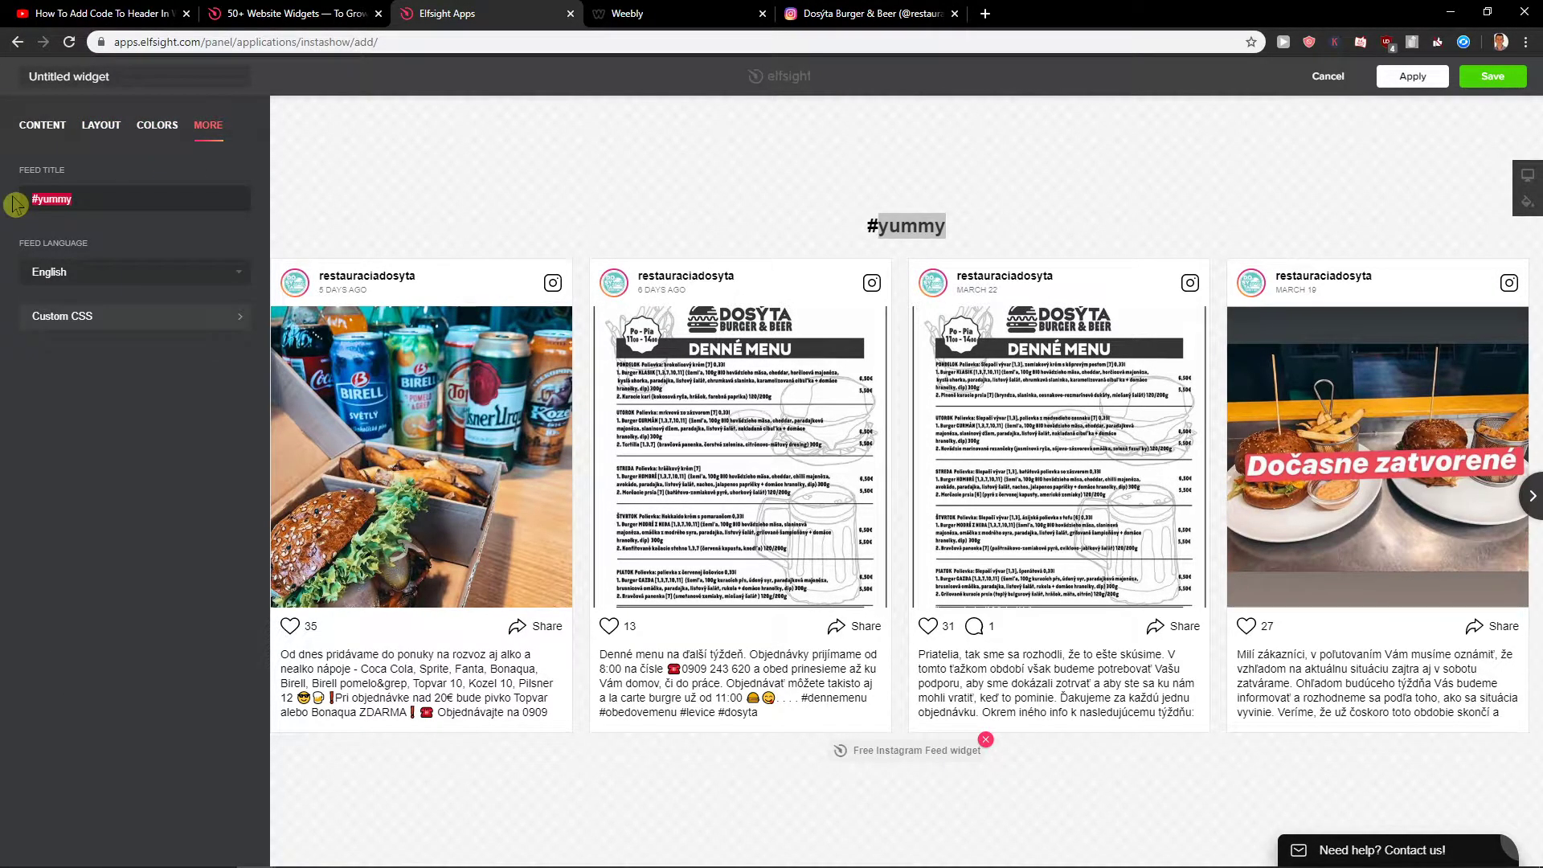
# View the colour settings, page the slider preview to later posts, and return to content.
pyautogui.click(172, 128)
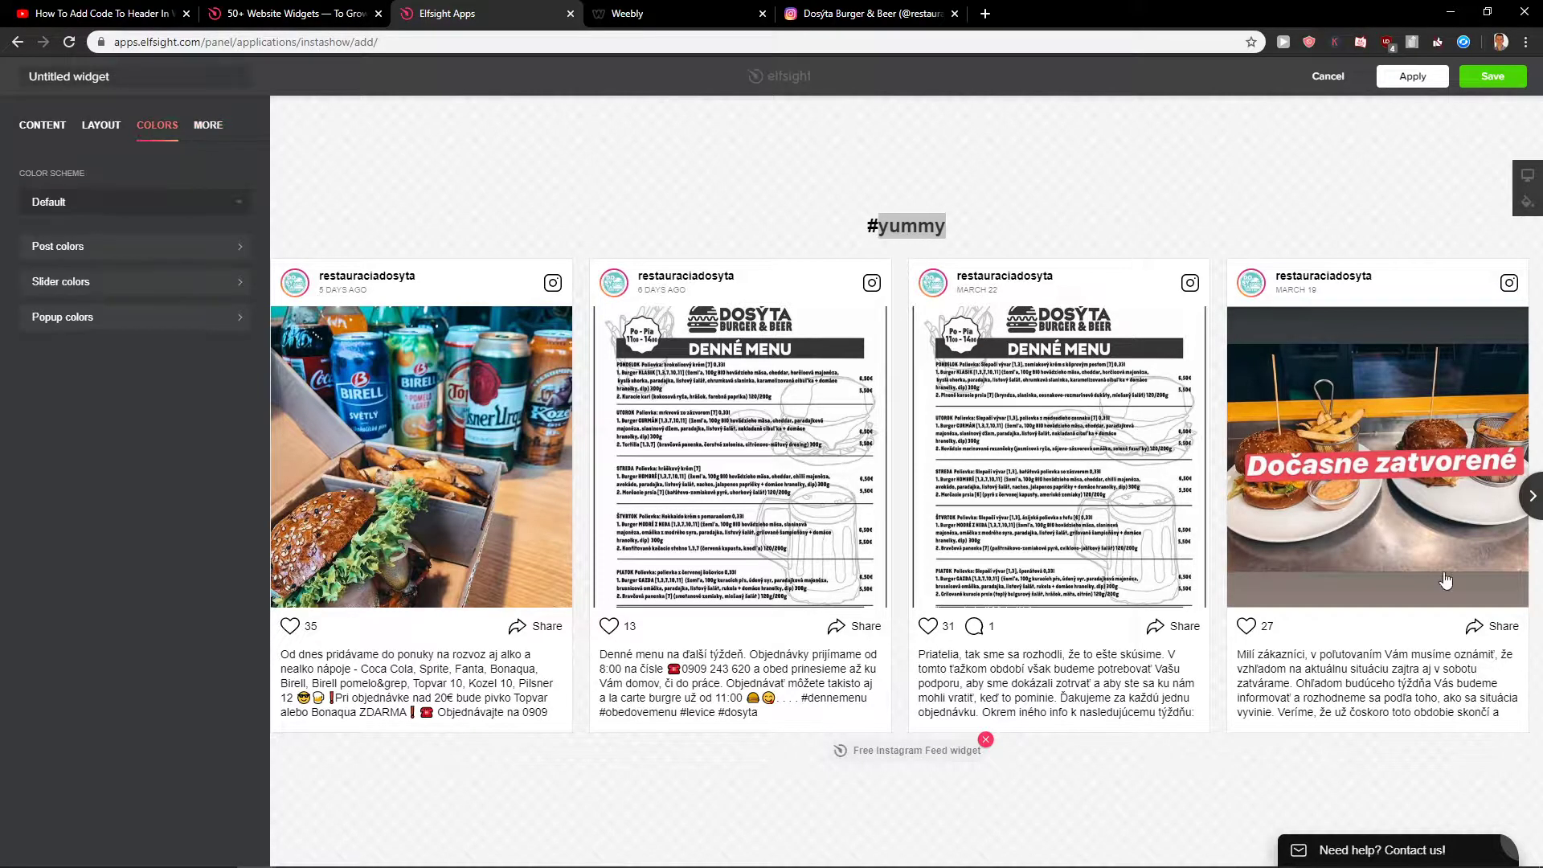
pyautogui.click(1532, 496)
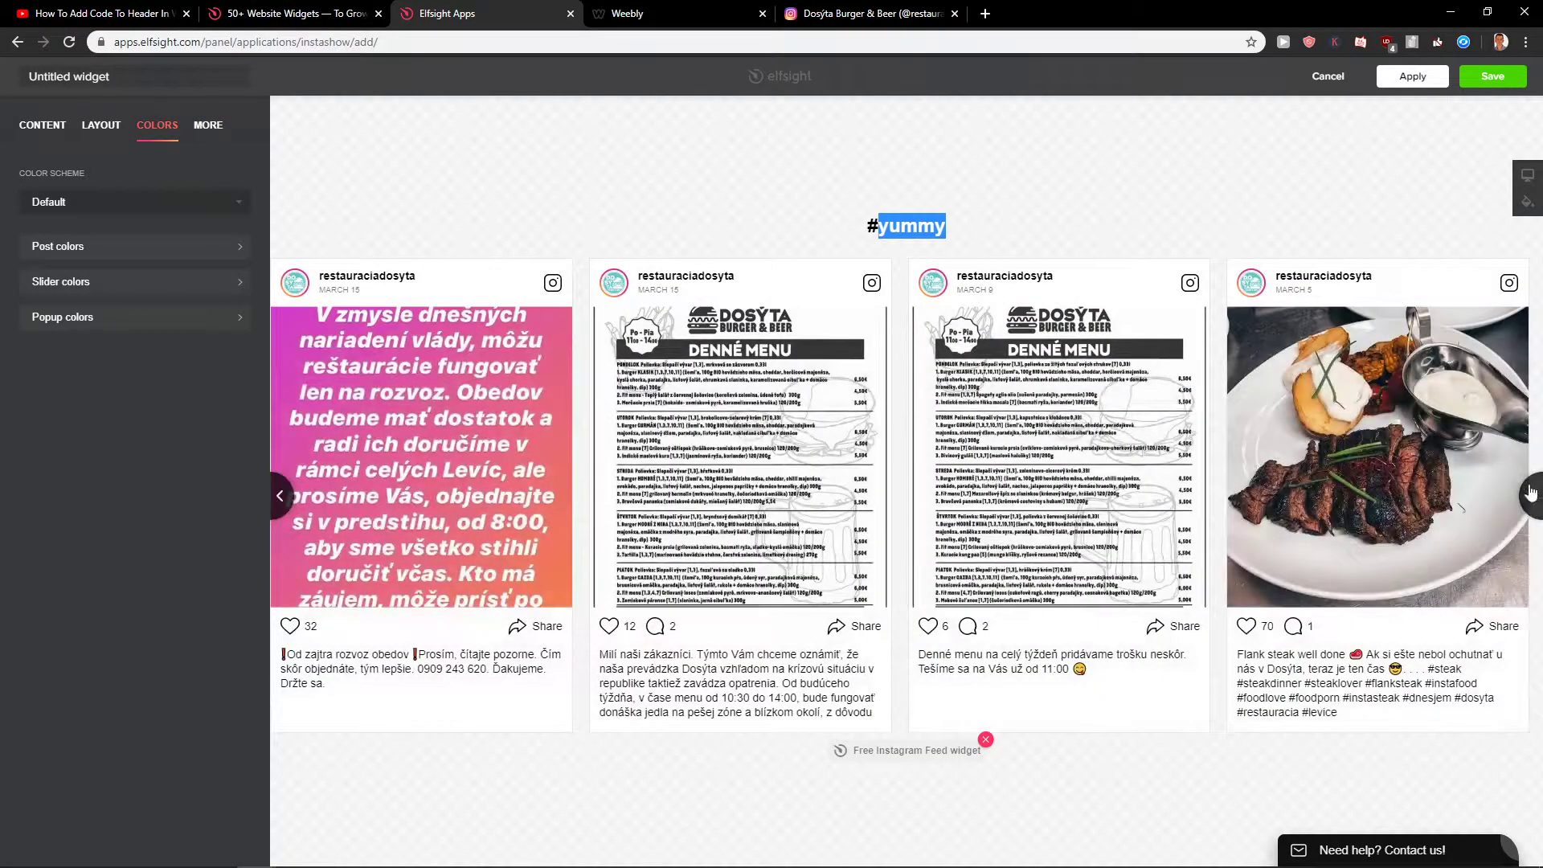
pyautogui.click(1534, 496)
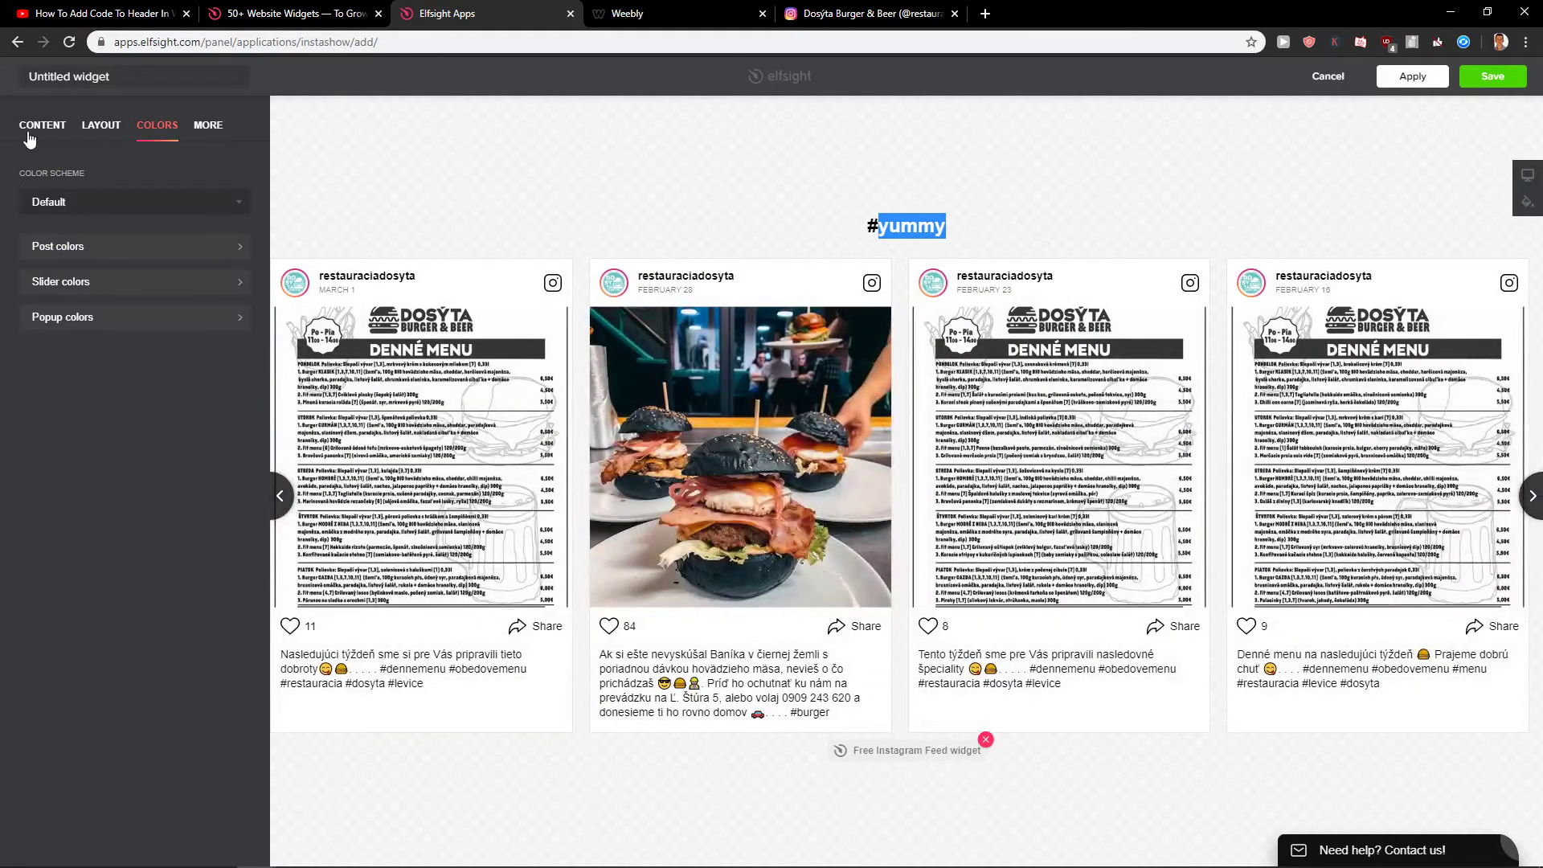
pyautogui.click(28, 137)
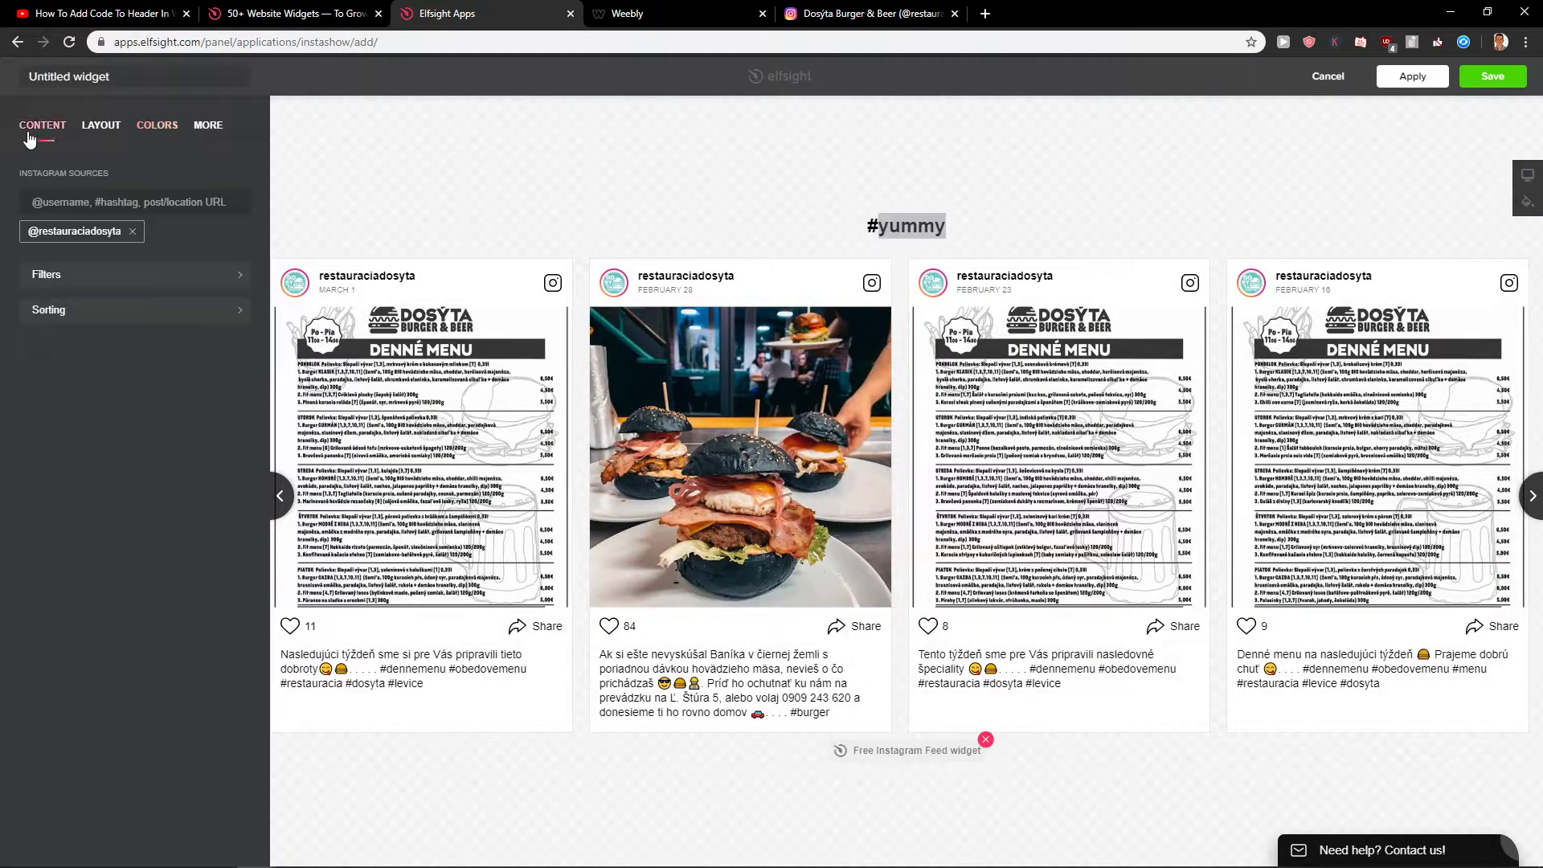
# Save the widget, close the embed code modal, and view the All Apps Pack plan pricing.
pyautogui.click(1505, 84)
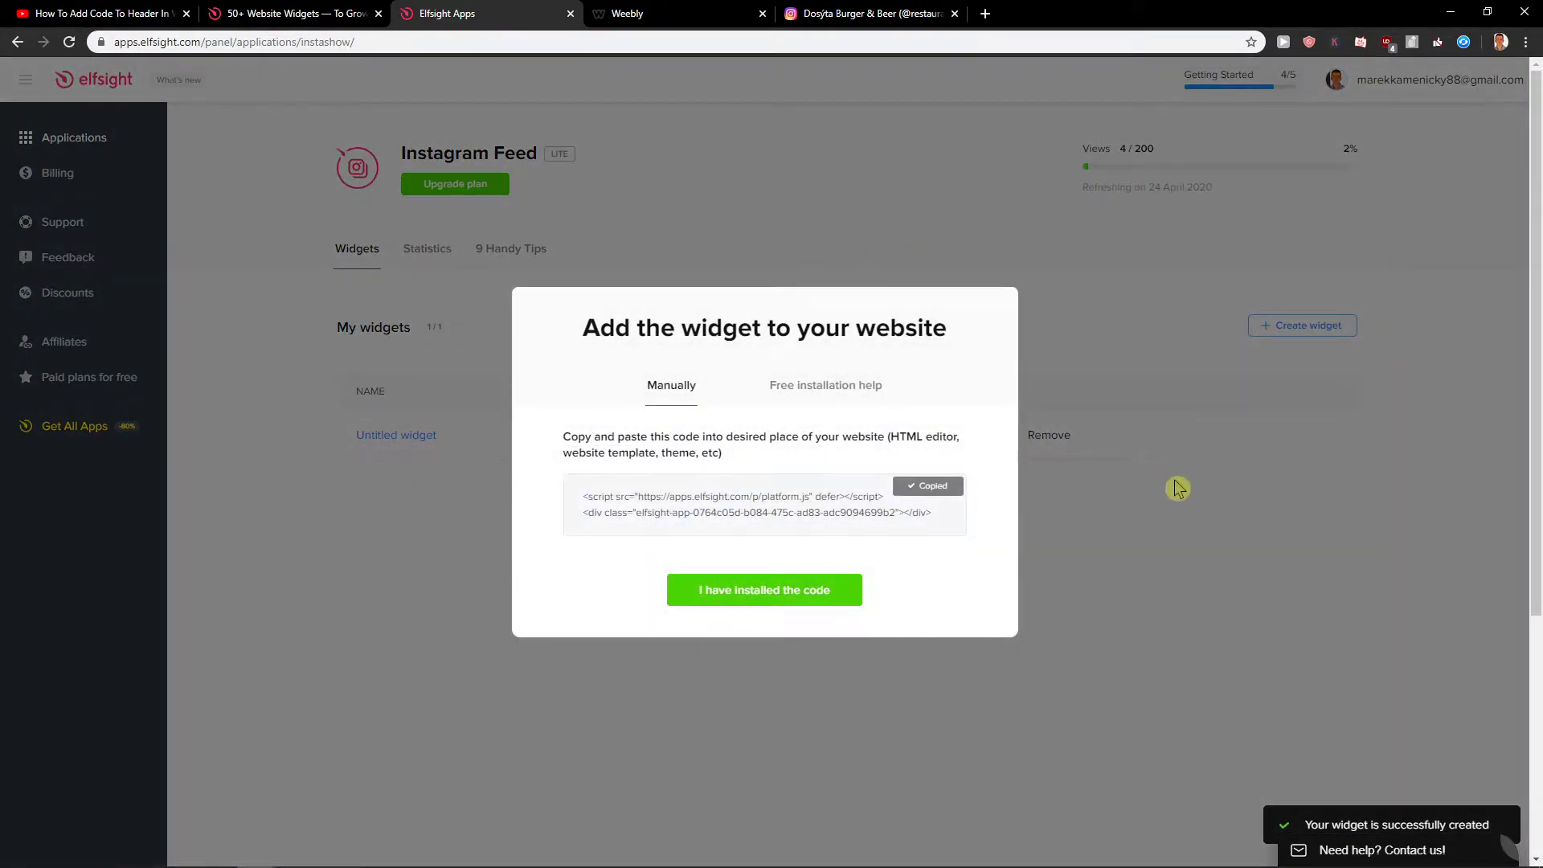
pyautogui.click(1176, 487)
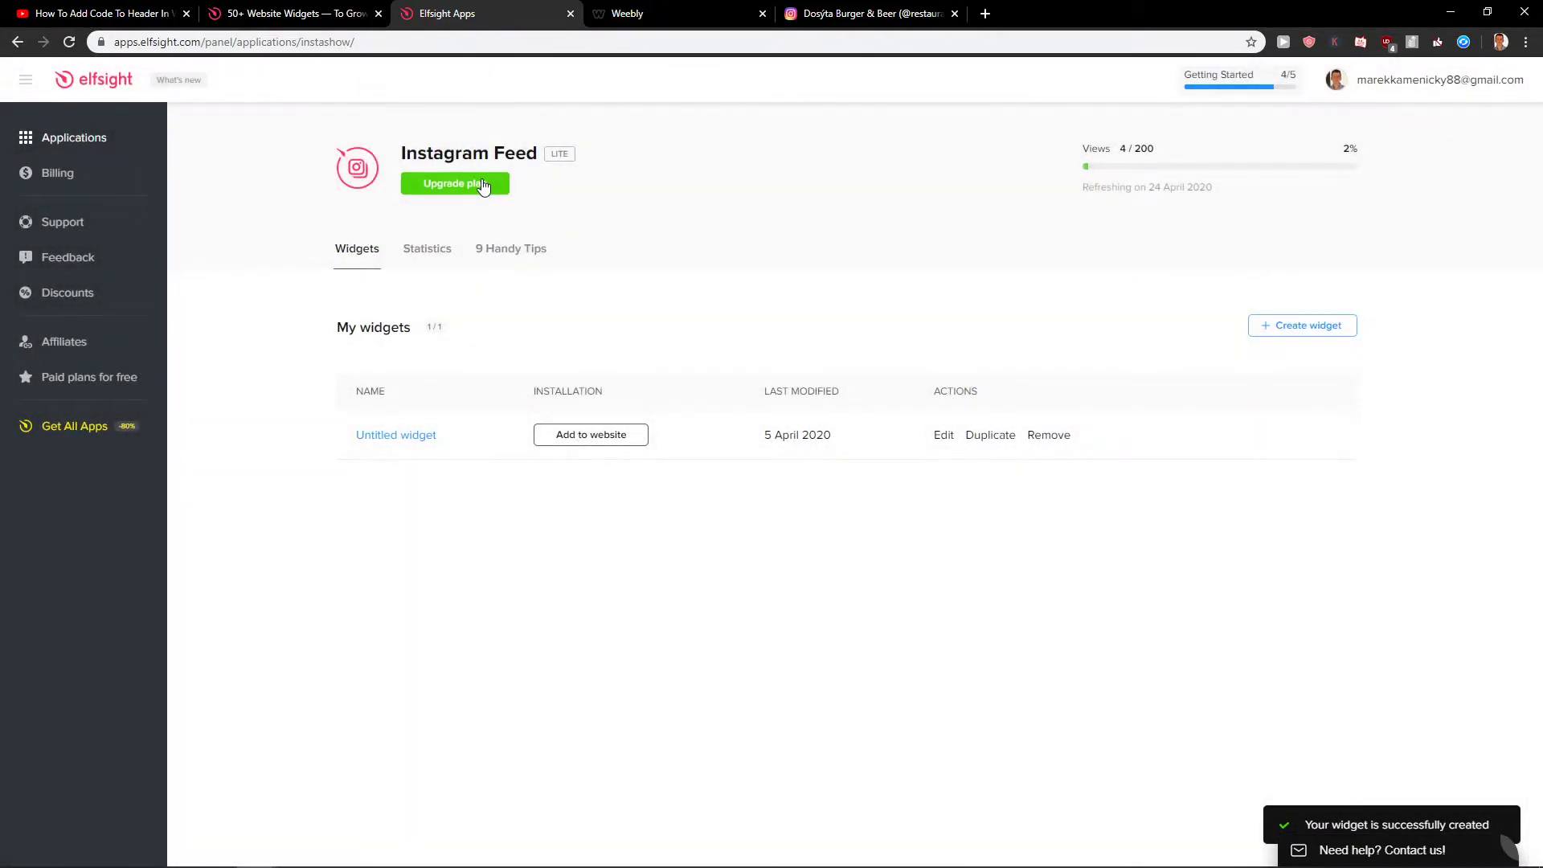
pyautogui.click(490, 190)
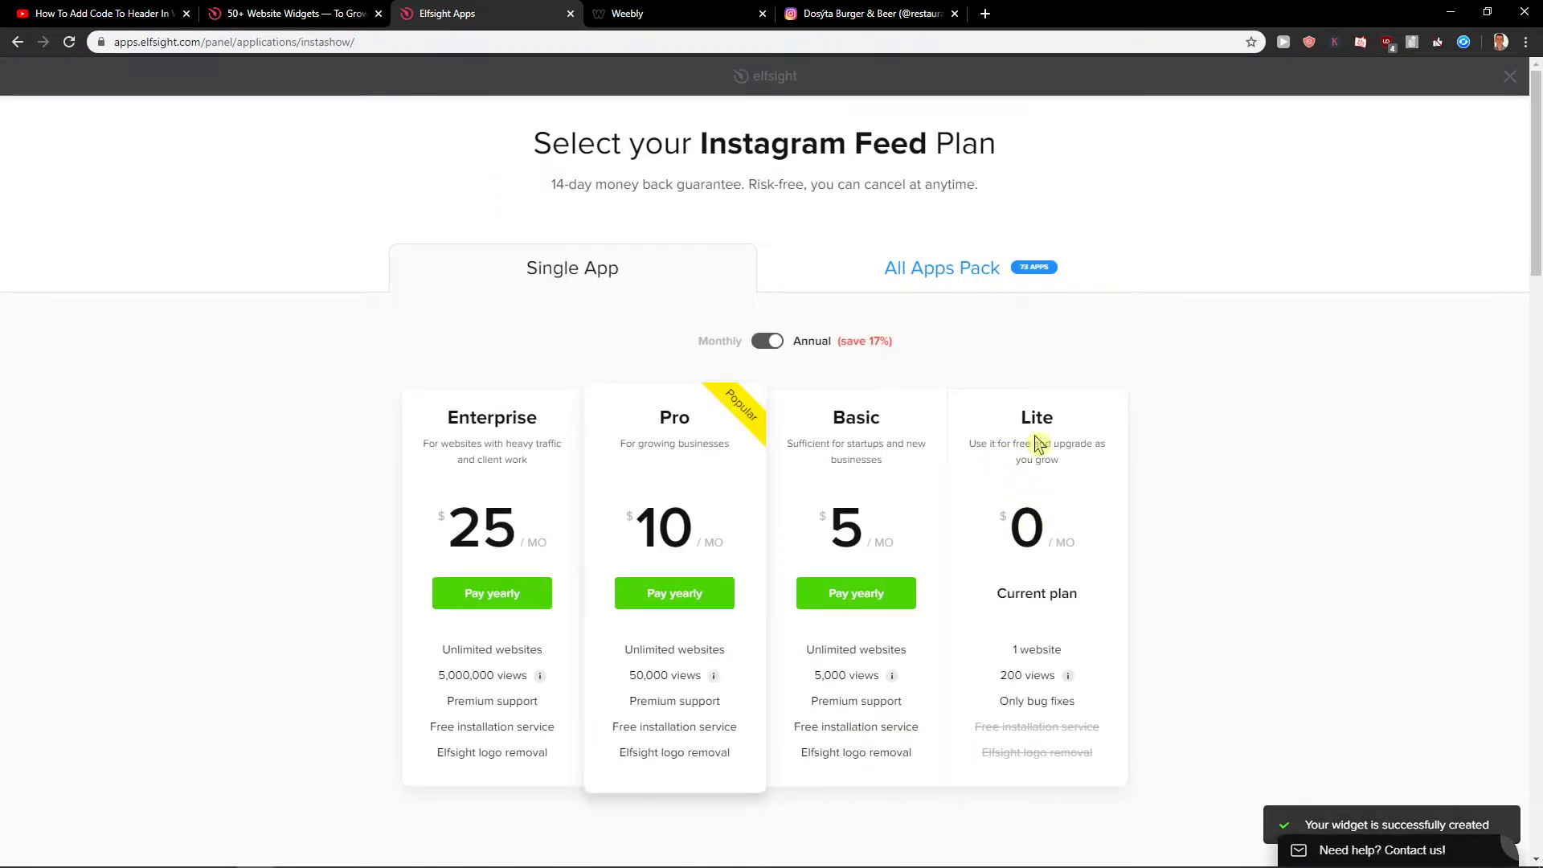
pyautogui.scroll(-2, 1042, 441)
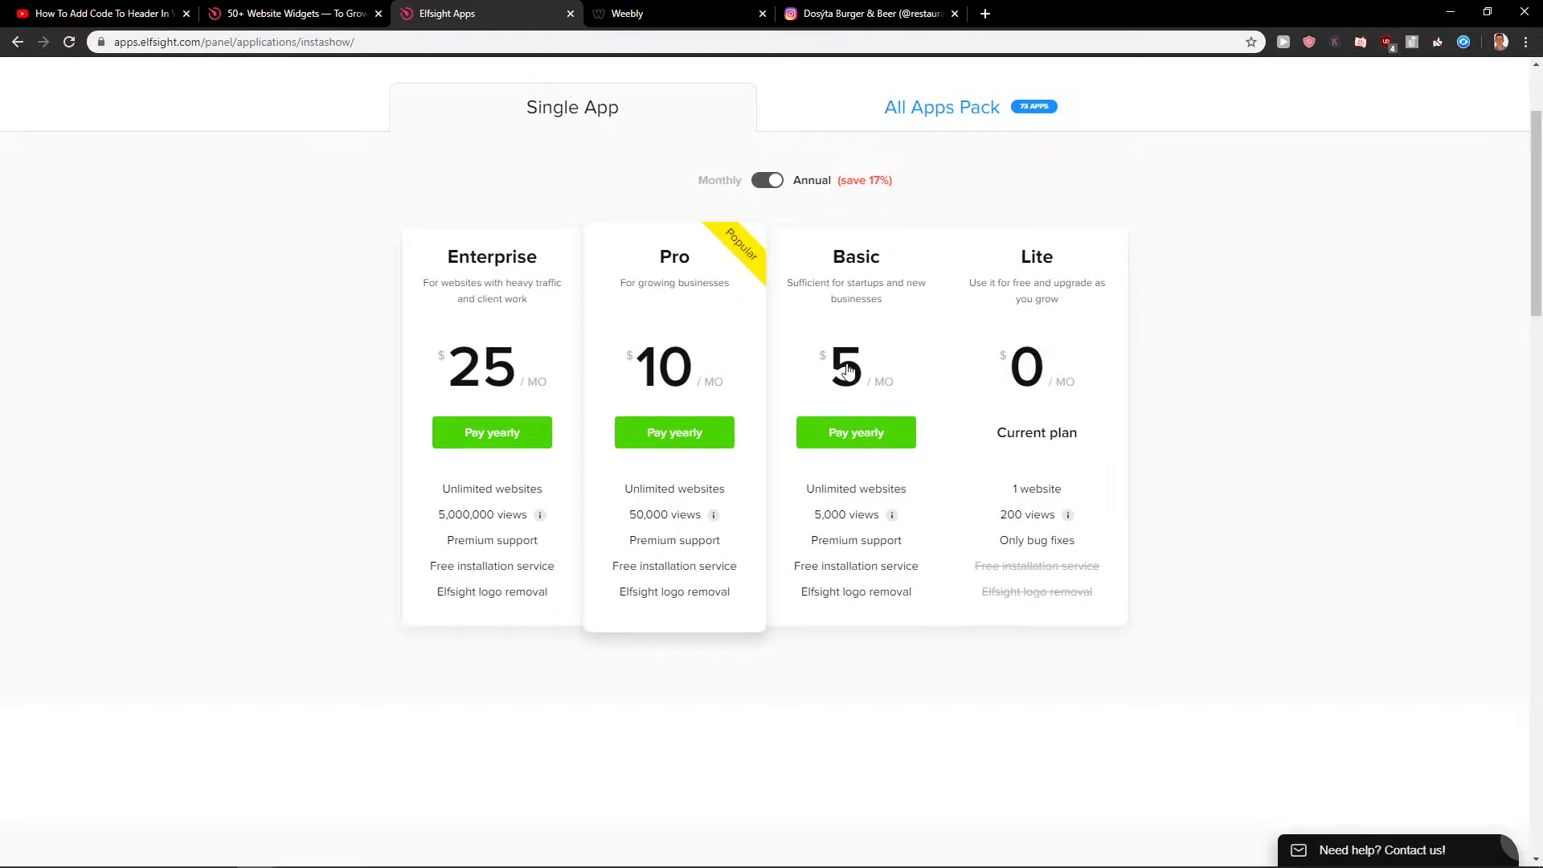
pyautogui.click(913, 123)
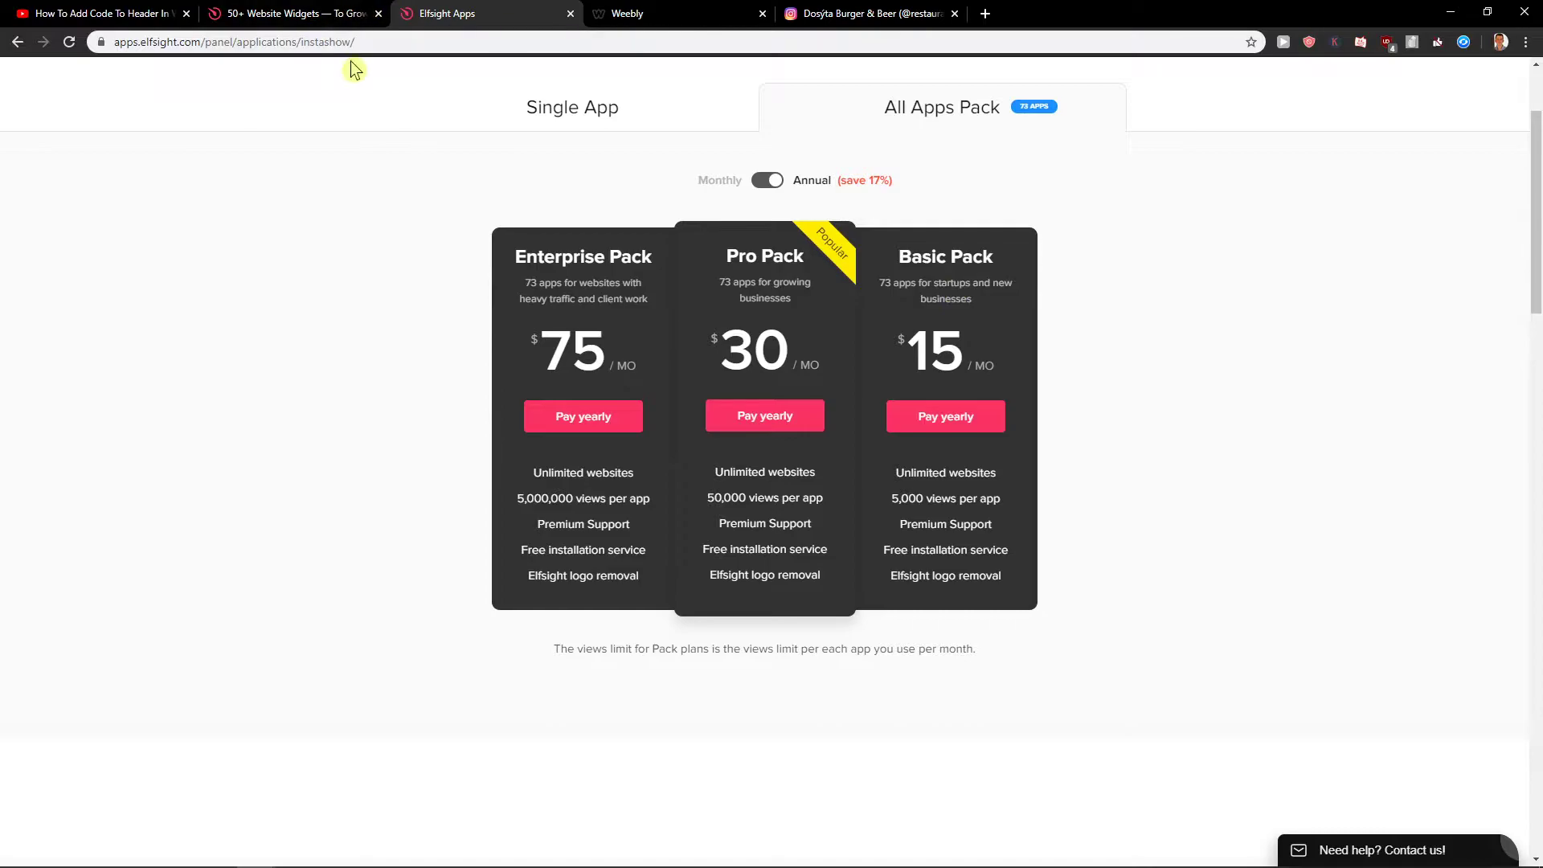
# Back in the Weebly editor, show all elements and drag an element into the header.
pyautogui.click(659, 10)
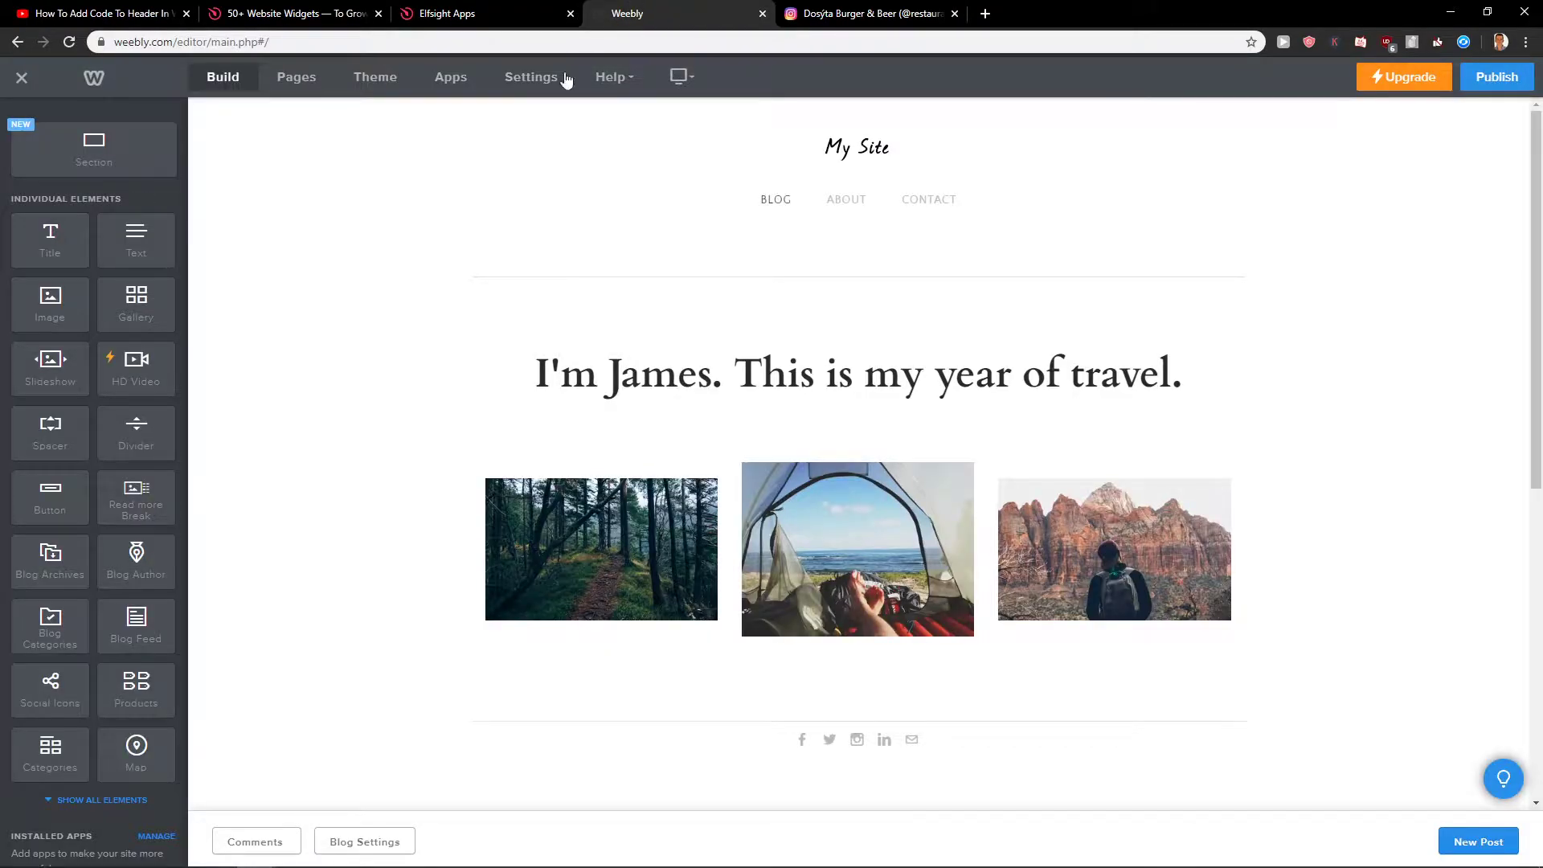
pyautogui.scroll(-1, 1318, 523)
pyautogui.scroll(1, 1337, 530)
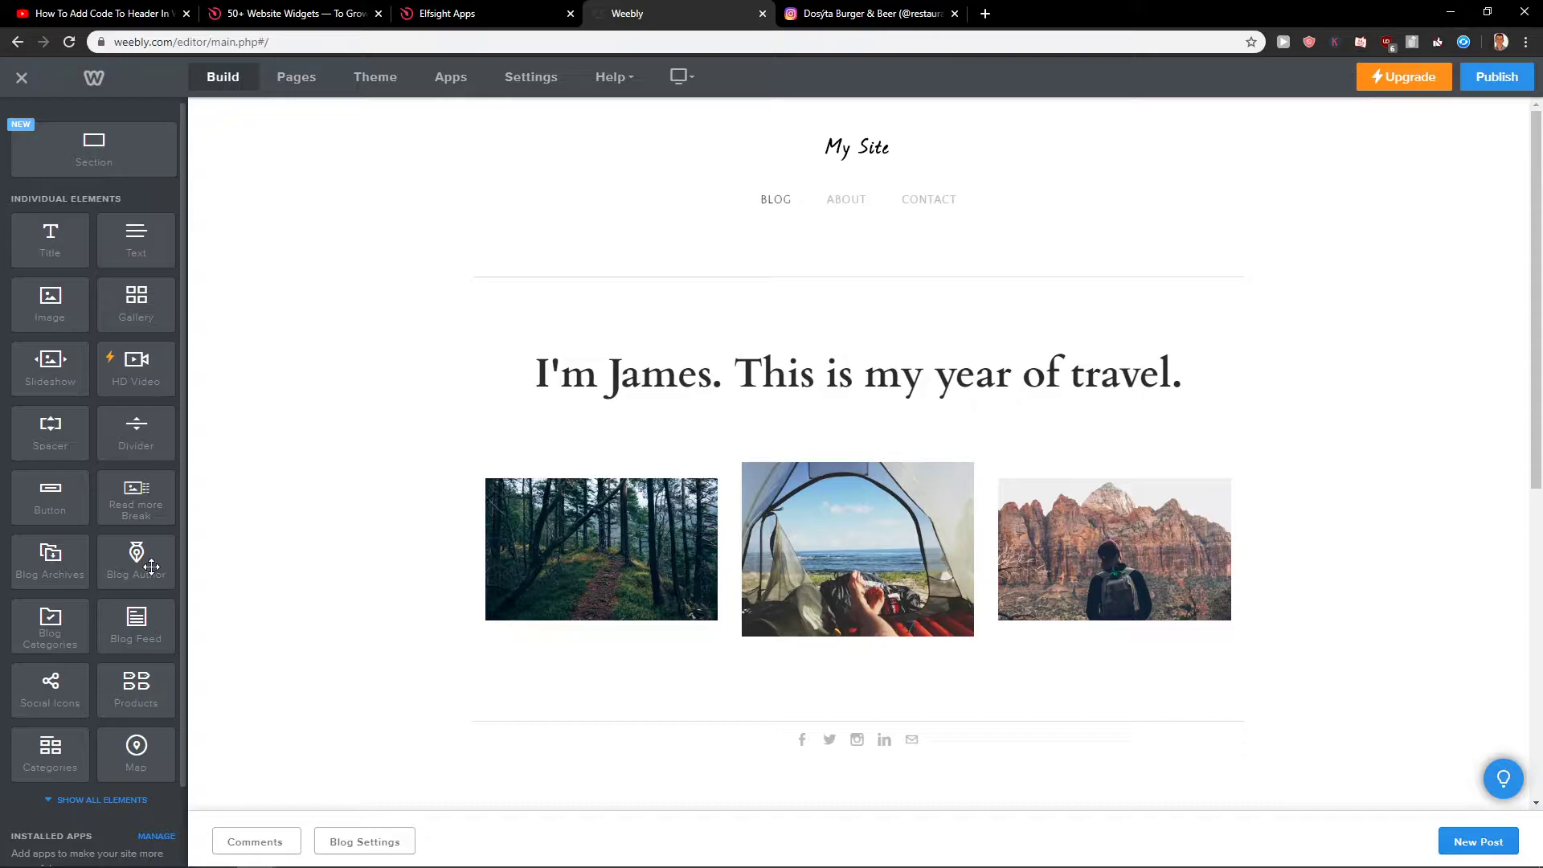
pyautogui.scroll(-1, 139, 492)
pyautogui.scroll(1, 138, 492)
pyautogui.scroll(-1, 103, 499)
pyautogui.click(112, 717)
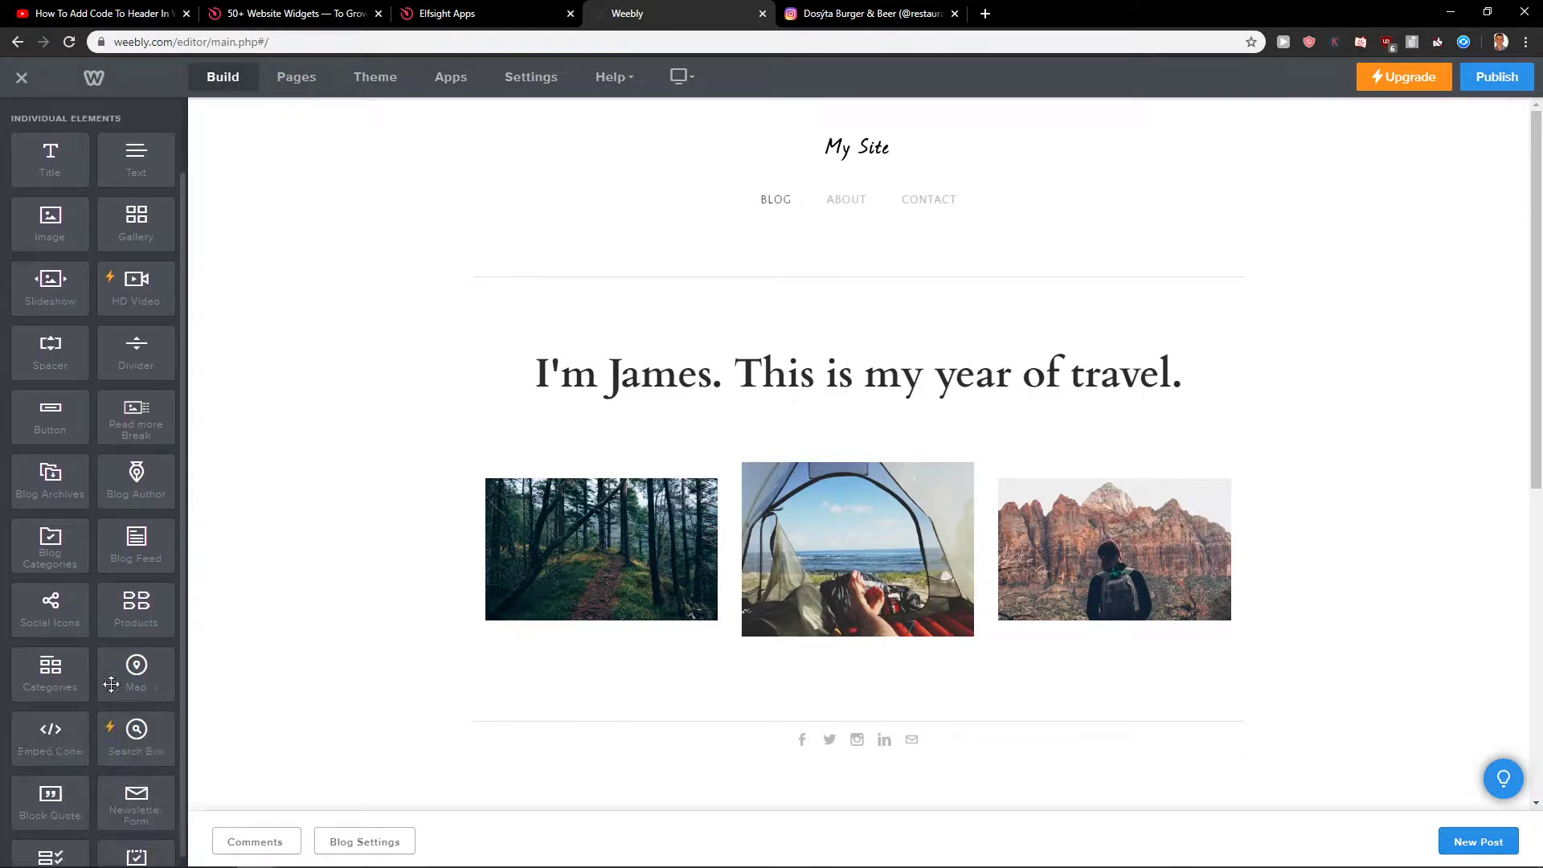
pyautogui.scroll(-3, 72, 493)
pyautogui.moveTo(71, 493); pyautogui.dragTo(692, 306)
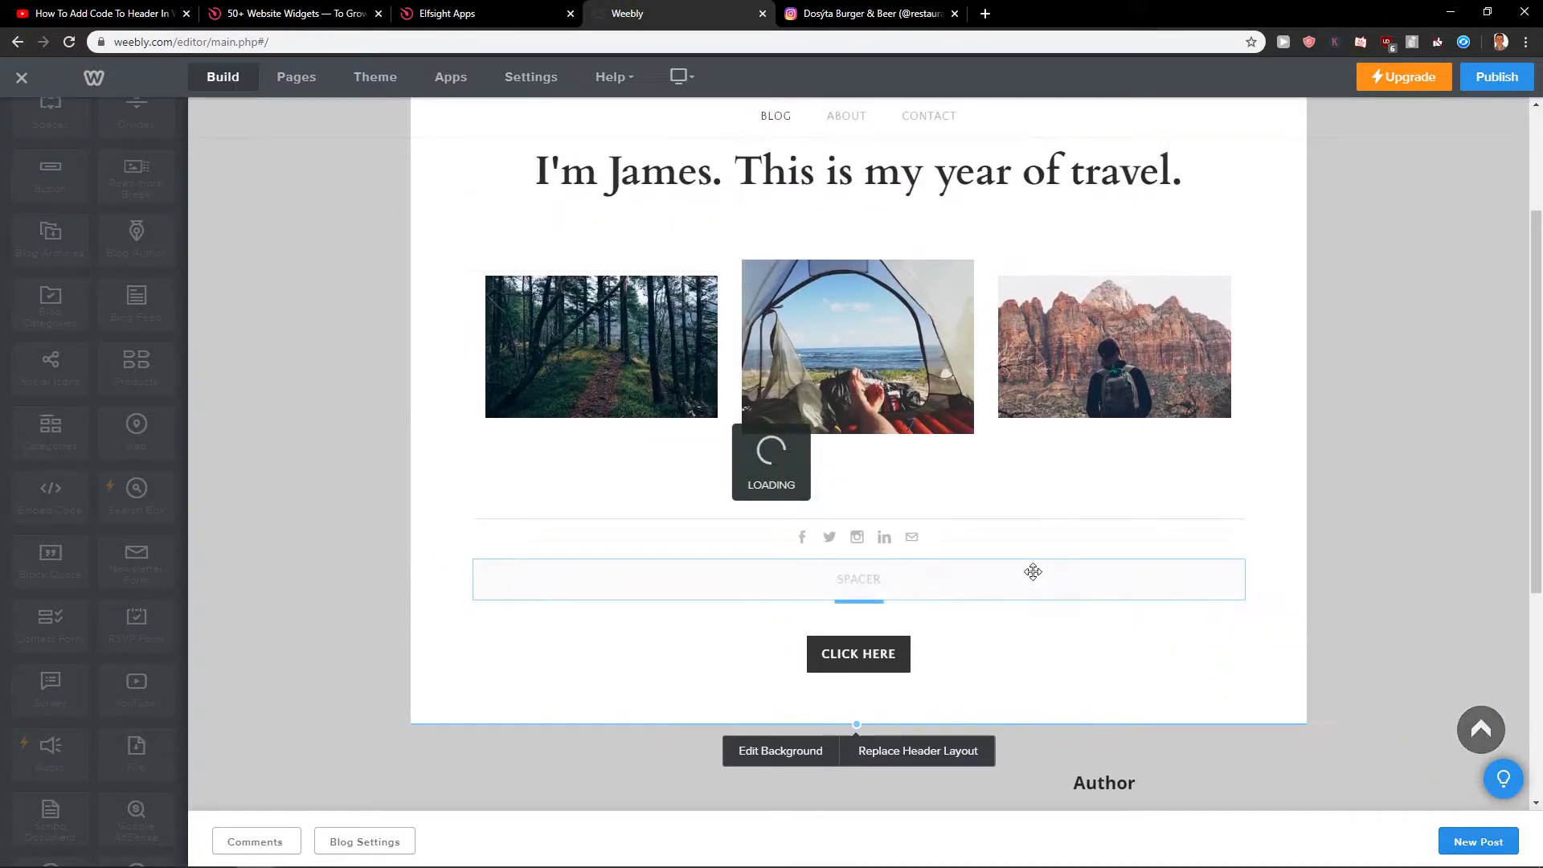
# Delete the header's Social Icons element and drop an Embed Code element into the header.
pyautogui.click(1009, 547)
pyautogui.click(992, 697)
pyautogui.scroll(-4, 992, 697)
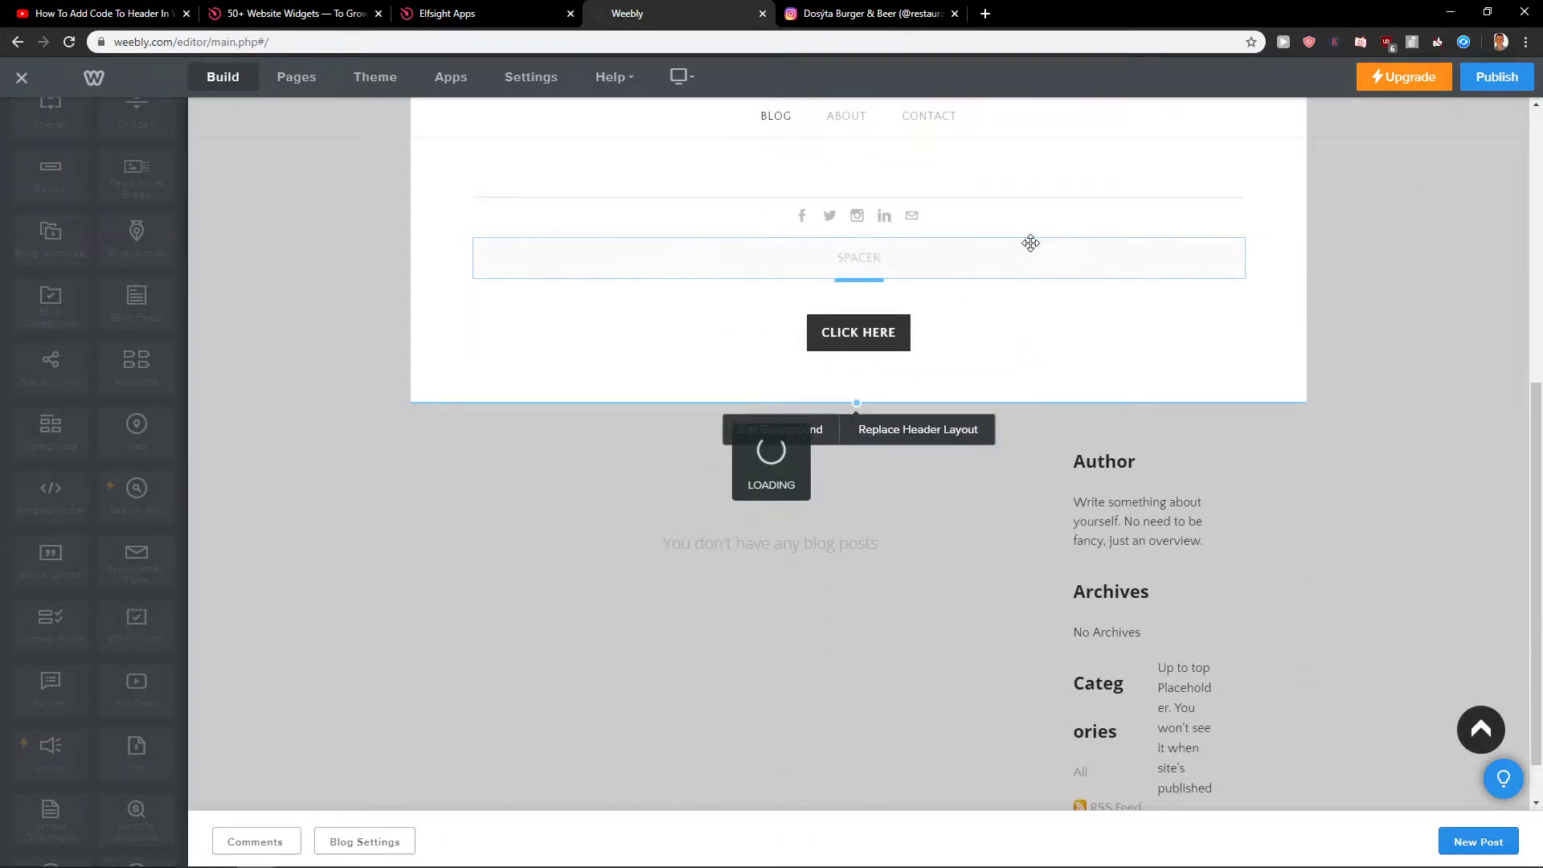
pyautogui.scroll(2, 1045, 373)
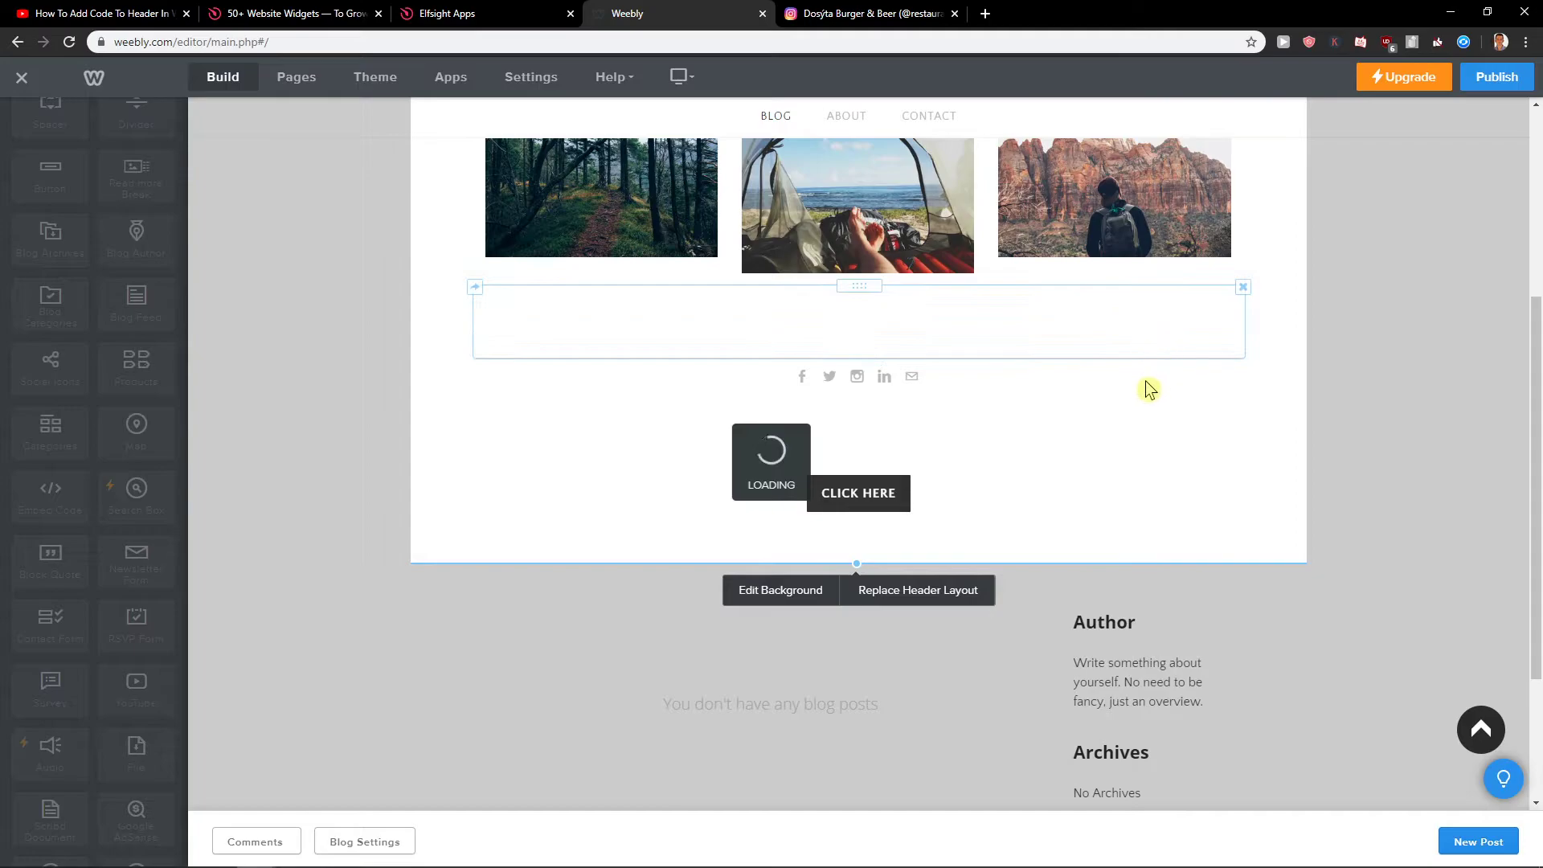
pyautogui.click(1244, 366)
pyautogui.click(1211, 314)
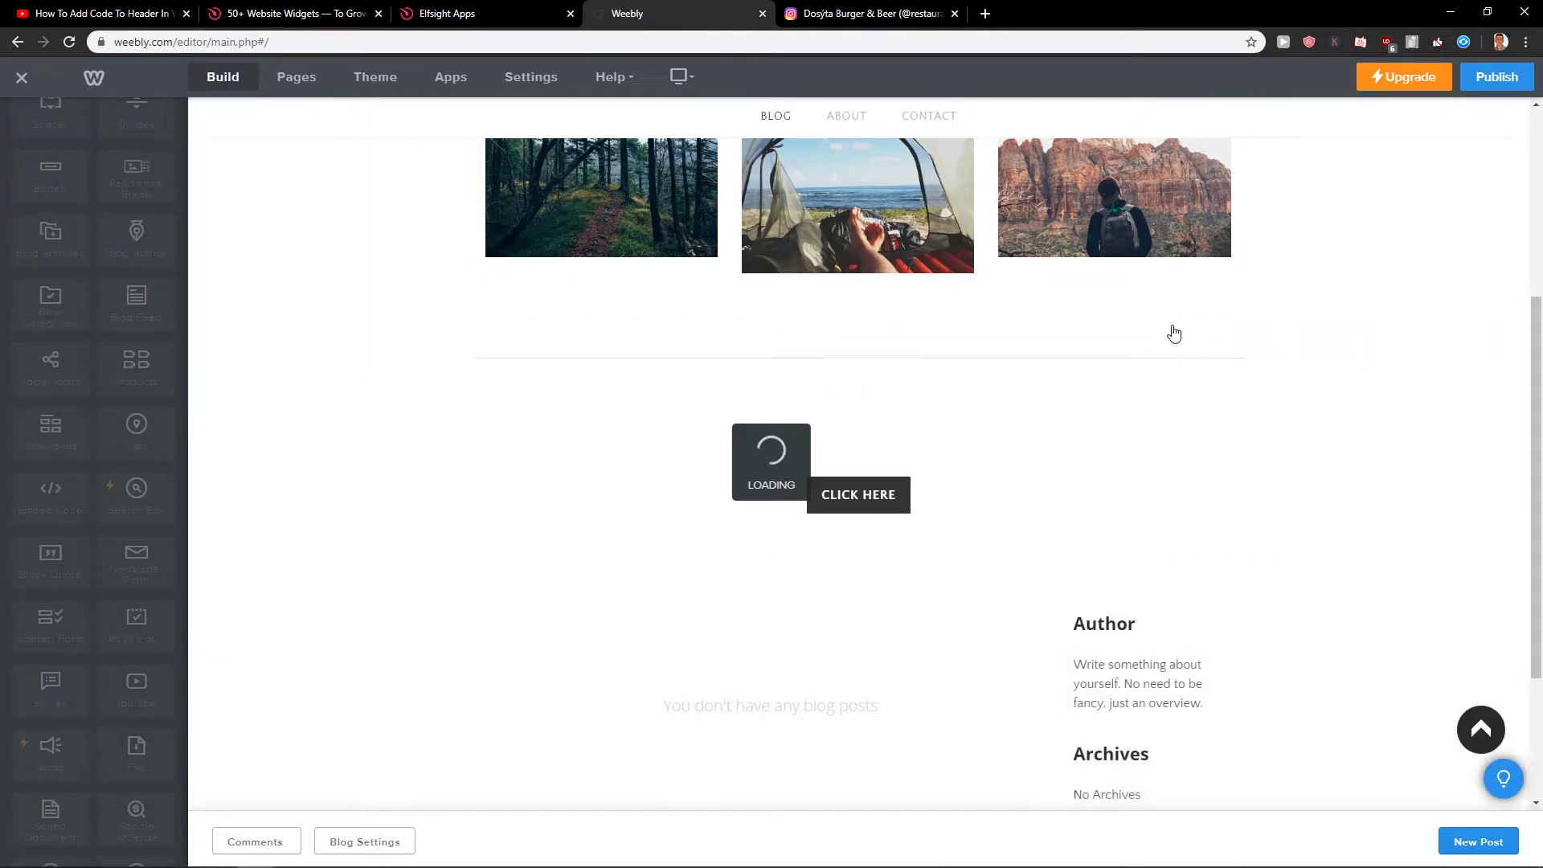
pyautogui.scroll(-2, 1077, 499)
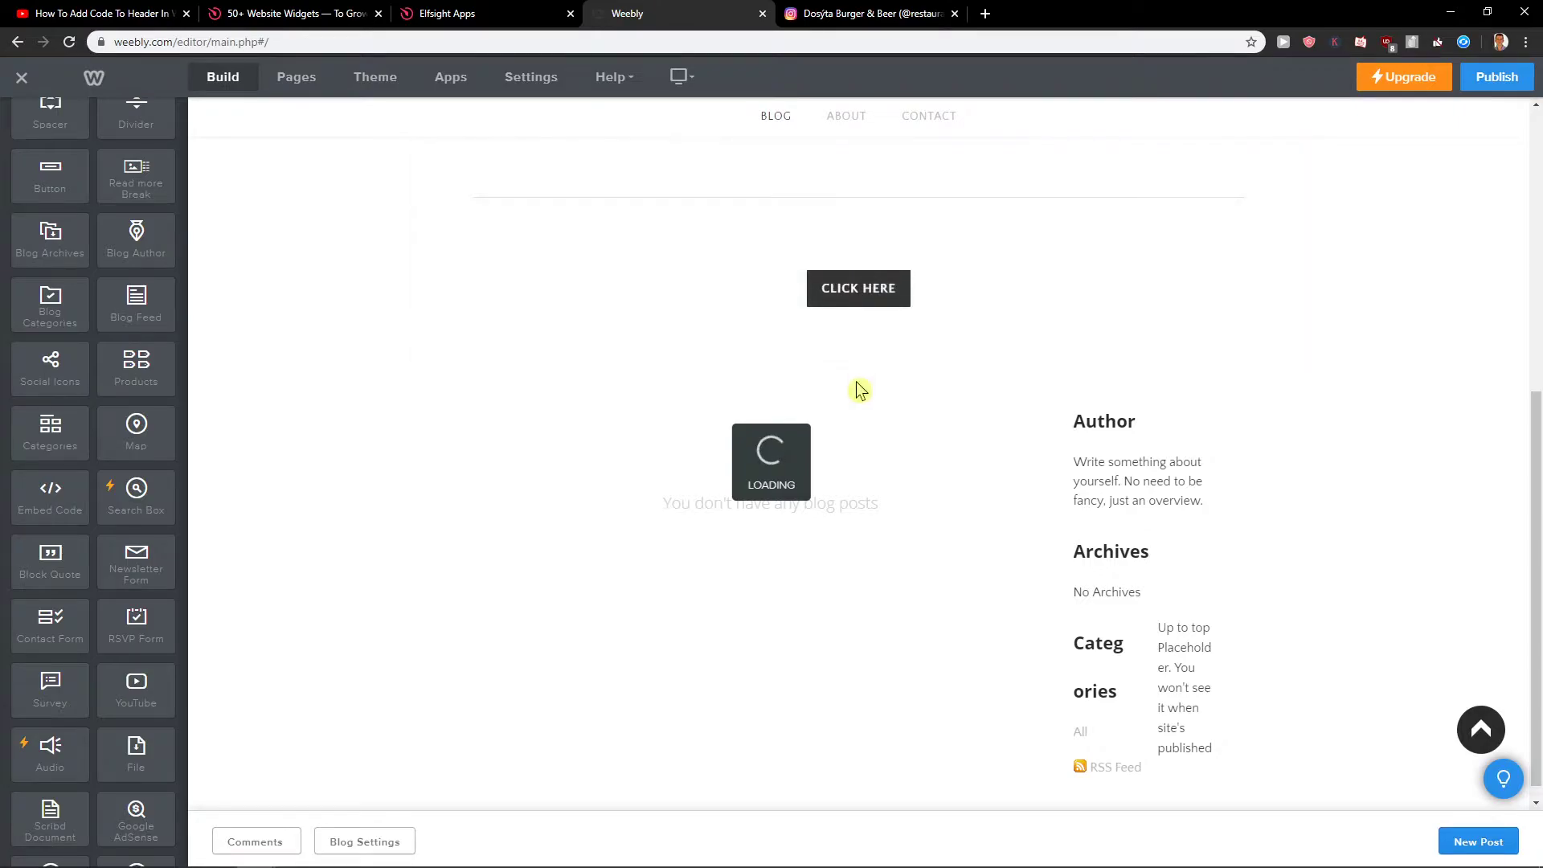
pyautogui.moveTo(48, 497); pyautogui.dragTo(724, 455)
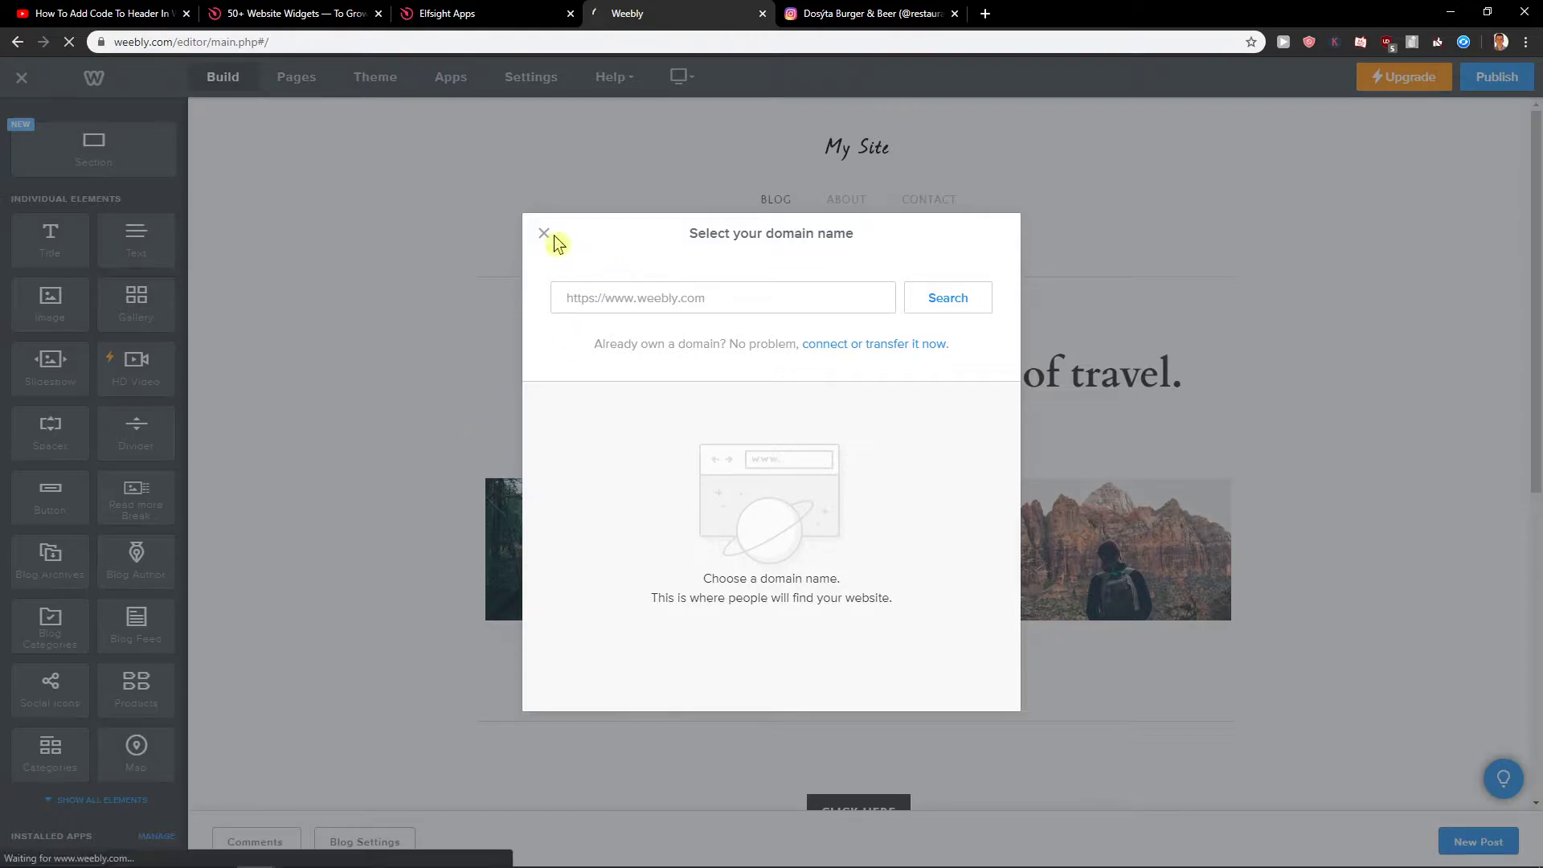
# Dismiss the domain dialog and paste the Elfsight widget code into the Custom HTML element.
pyautogui.click(543, 235)
pyautogui.scroll(-4, 400, 383)
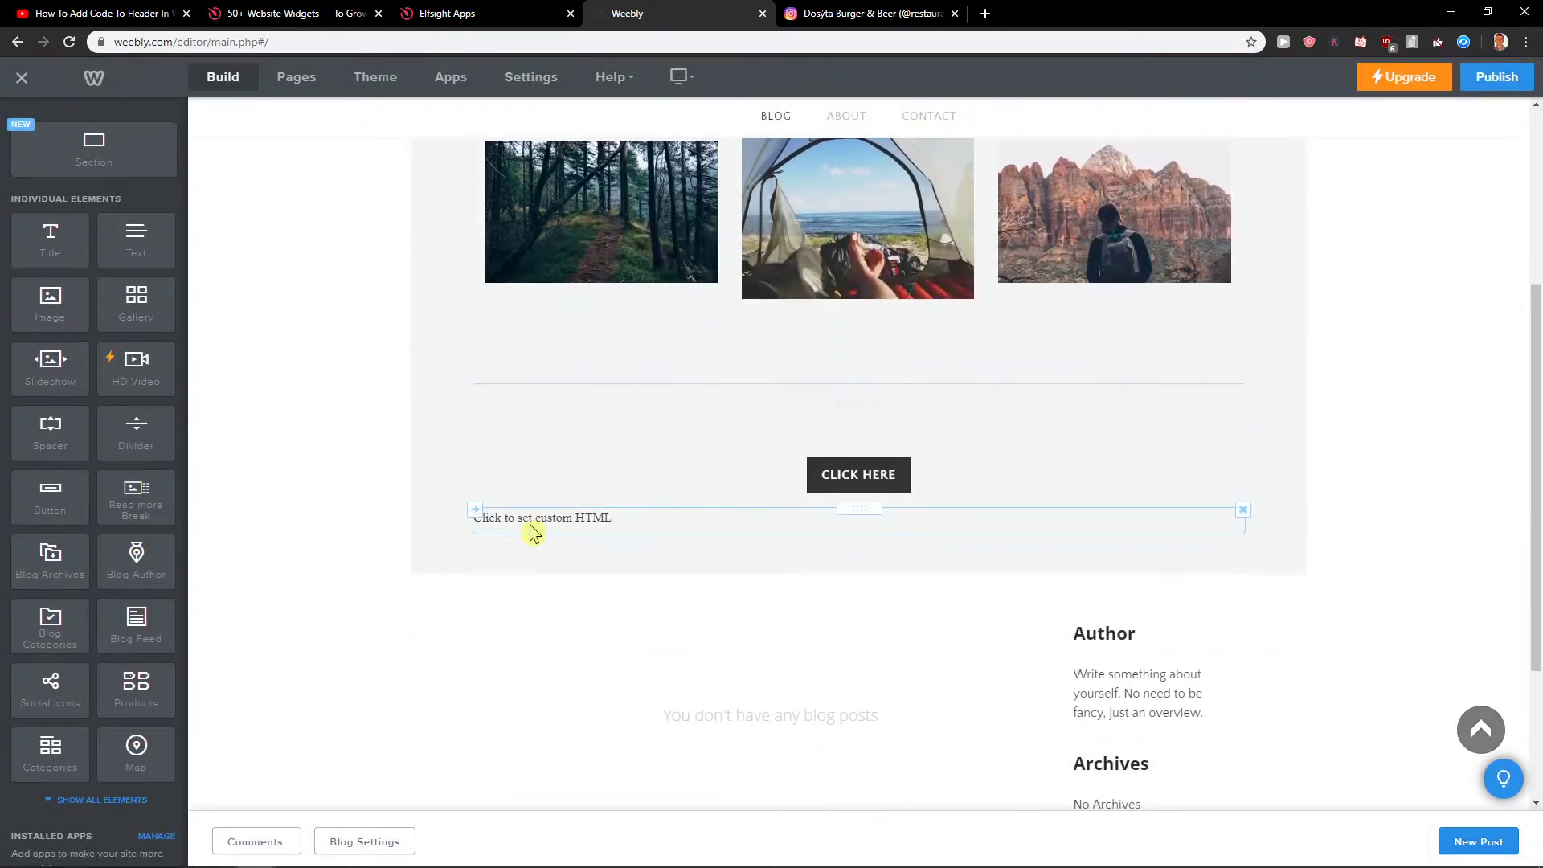
pyautogui.click(530, 521)
pyautogui.click(873, 294)
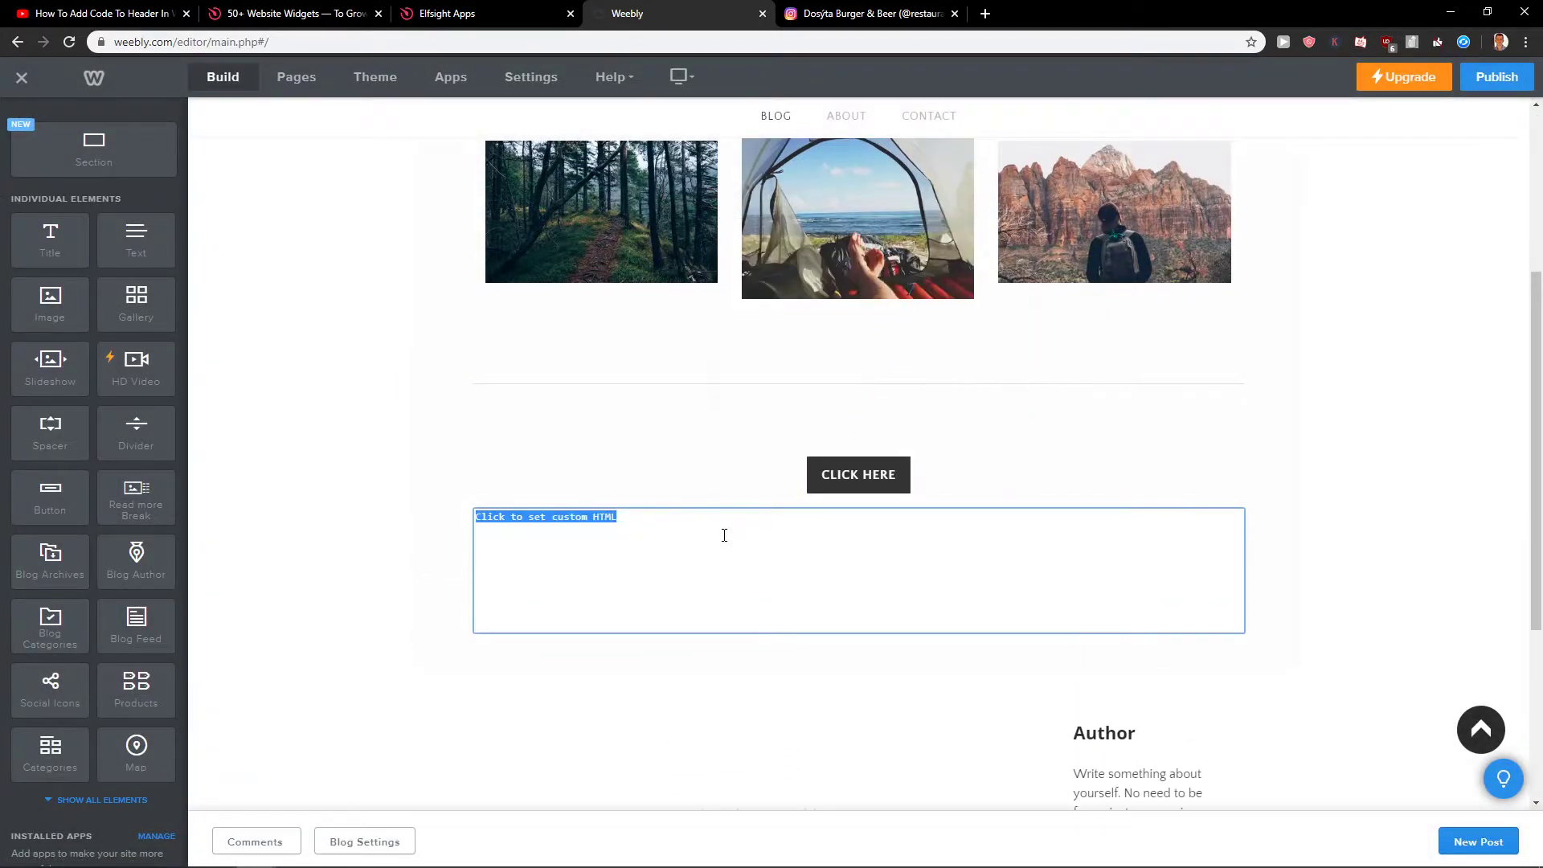
pyautogui.write('<script src="https://apps.elfsight.com/p/platform.js" defer></script> <div class="elfsight-app-0764c05d-b084-475c-ad83-adc9094699b2"></div>')
pyautogui.click(1302, 579)
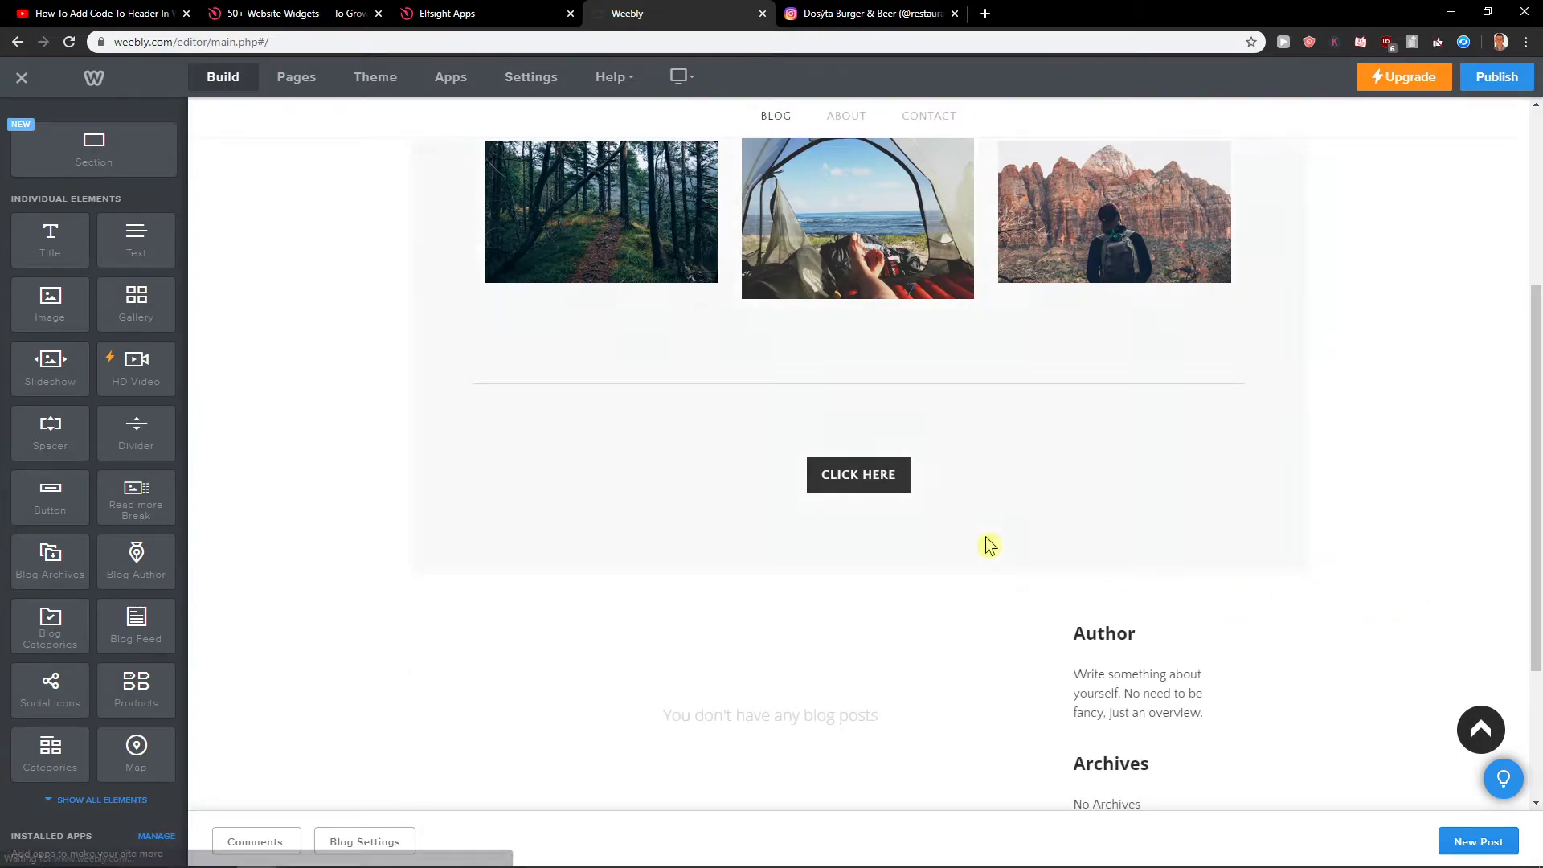
# Recheck the embed's code and settings until the #yummy feed preview loads.
pyautogui.click(937, 553)
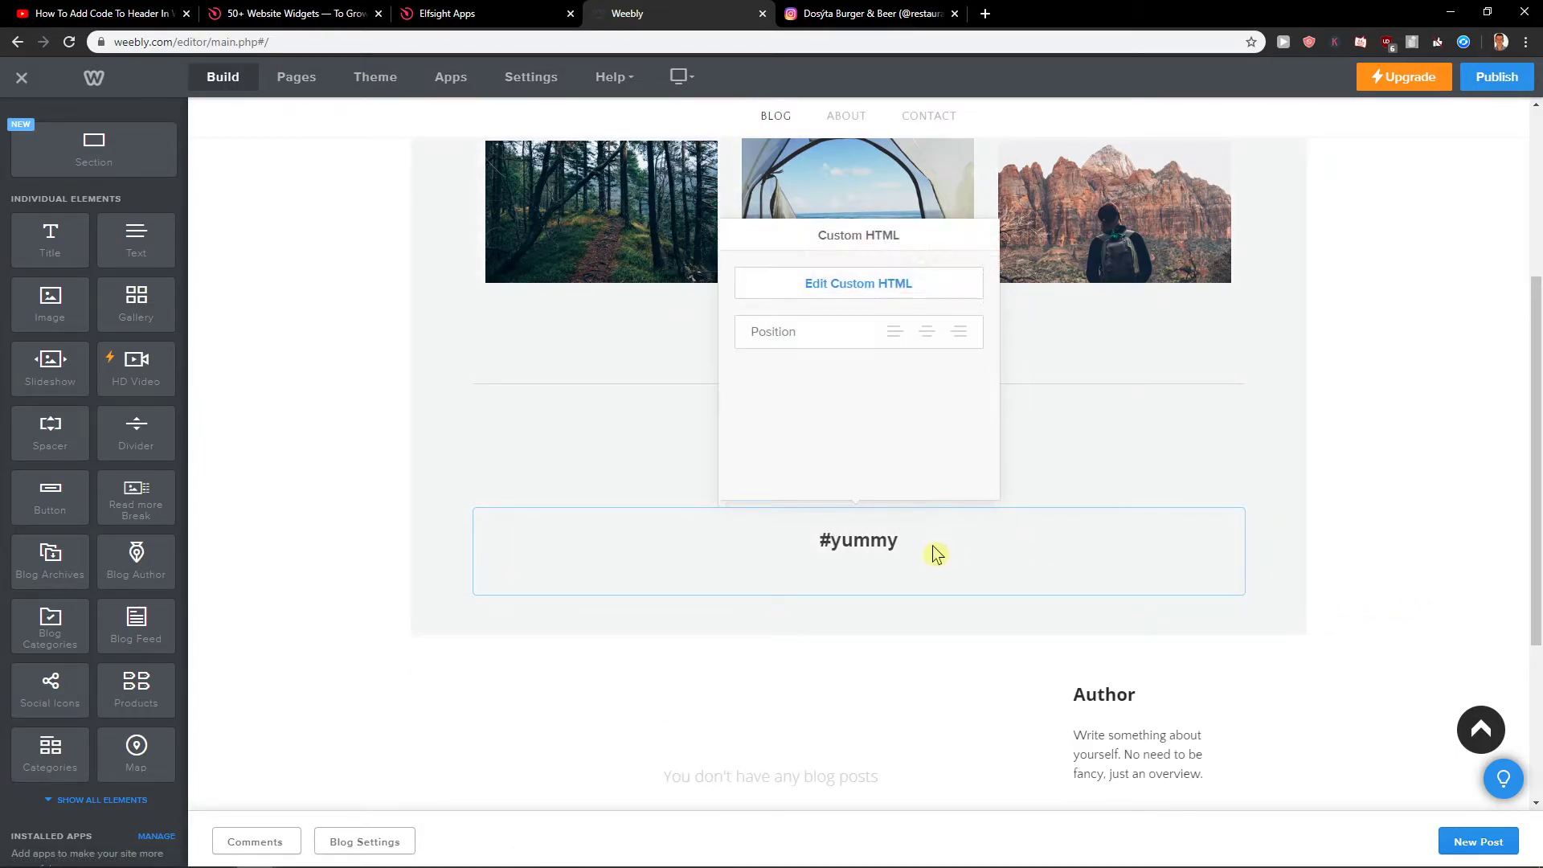
pyautogui.click(716, 599)
pyautogui.click(704, 568)
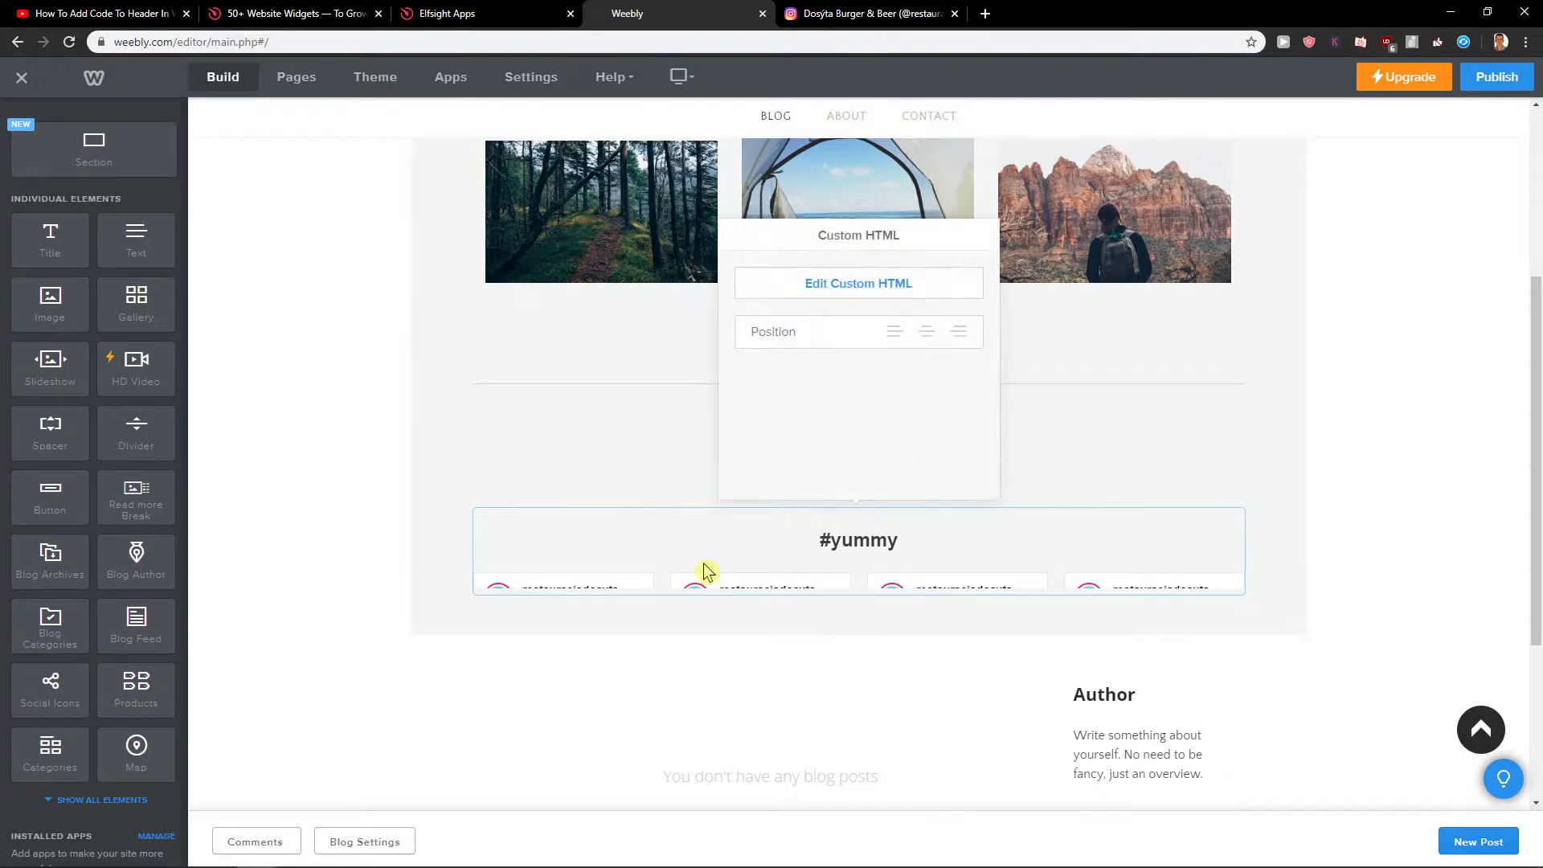
pyautogui.click(856, 299)
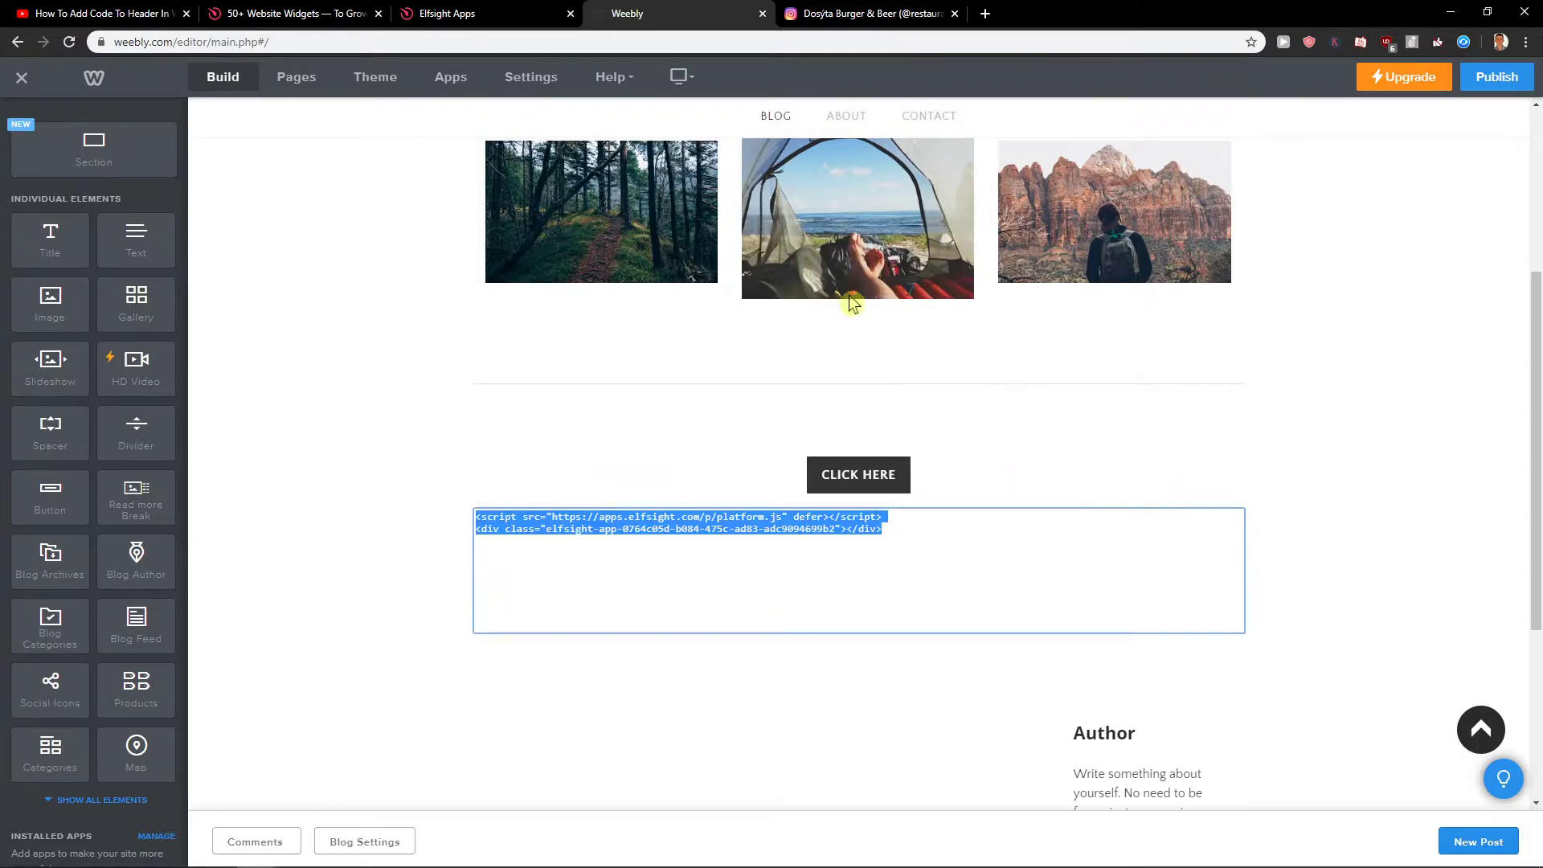
pyautogui.click(881, 554)
pyautogui.click(1343, 517)
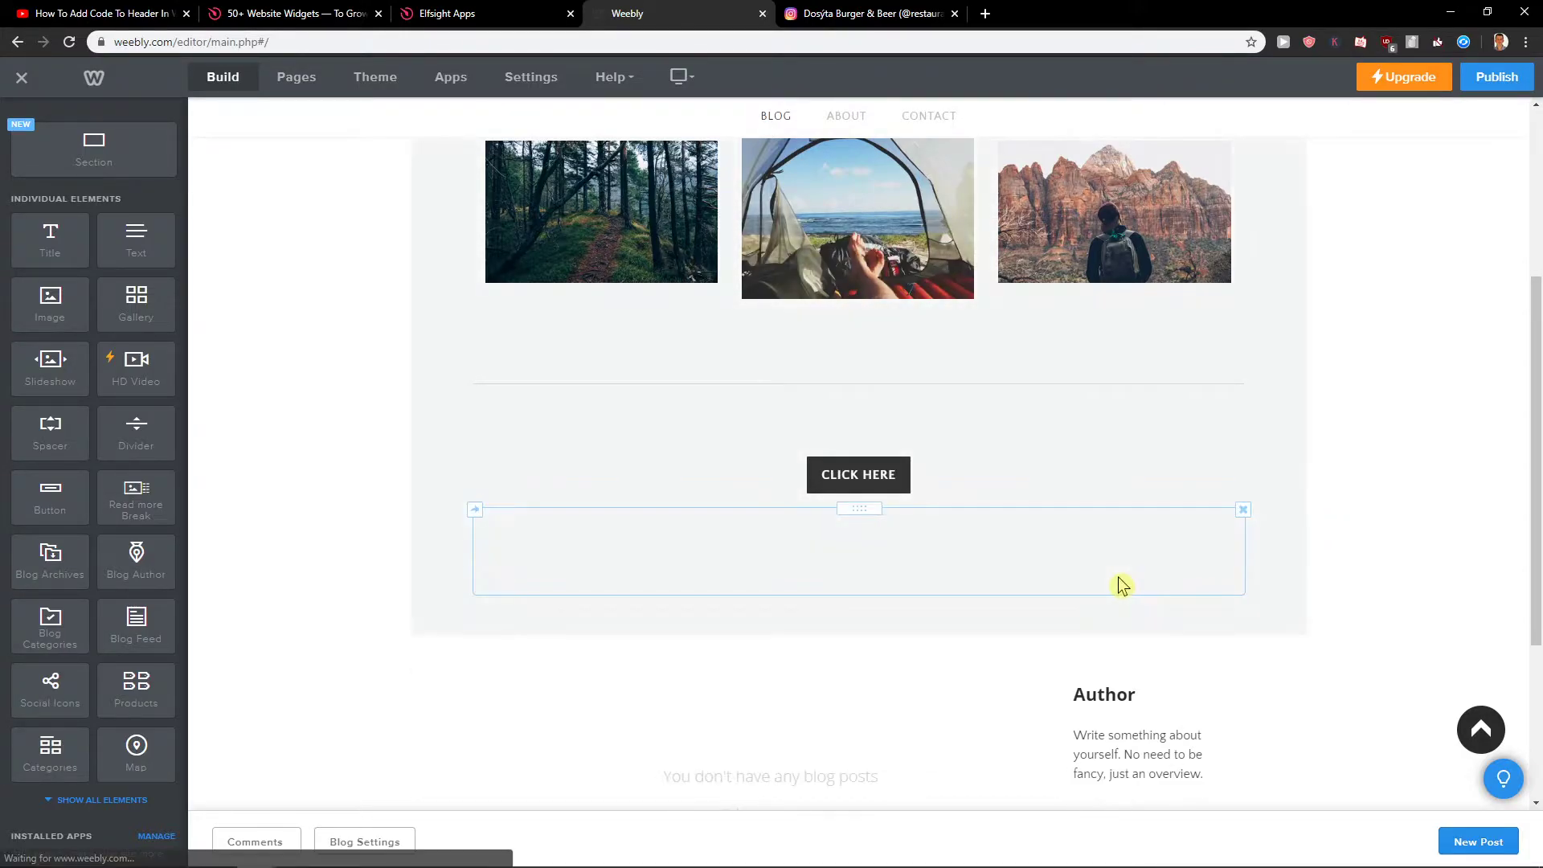
pyautogui.click(1069, 580)
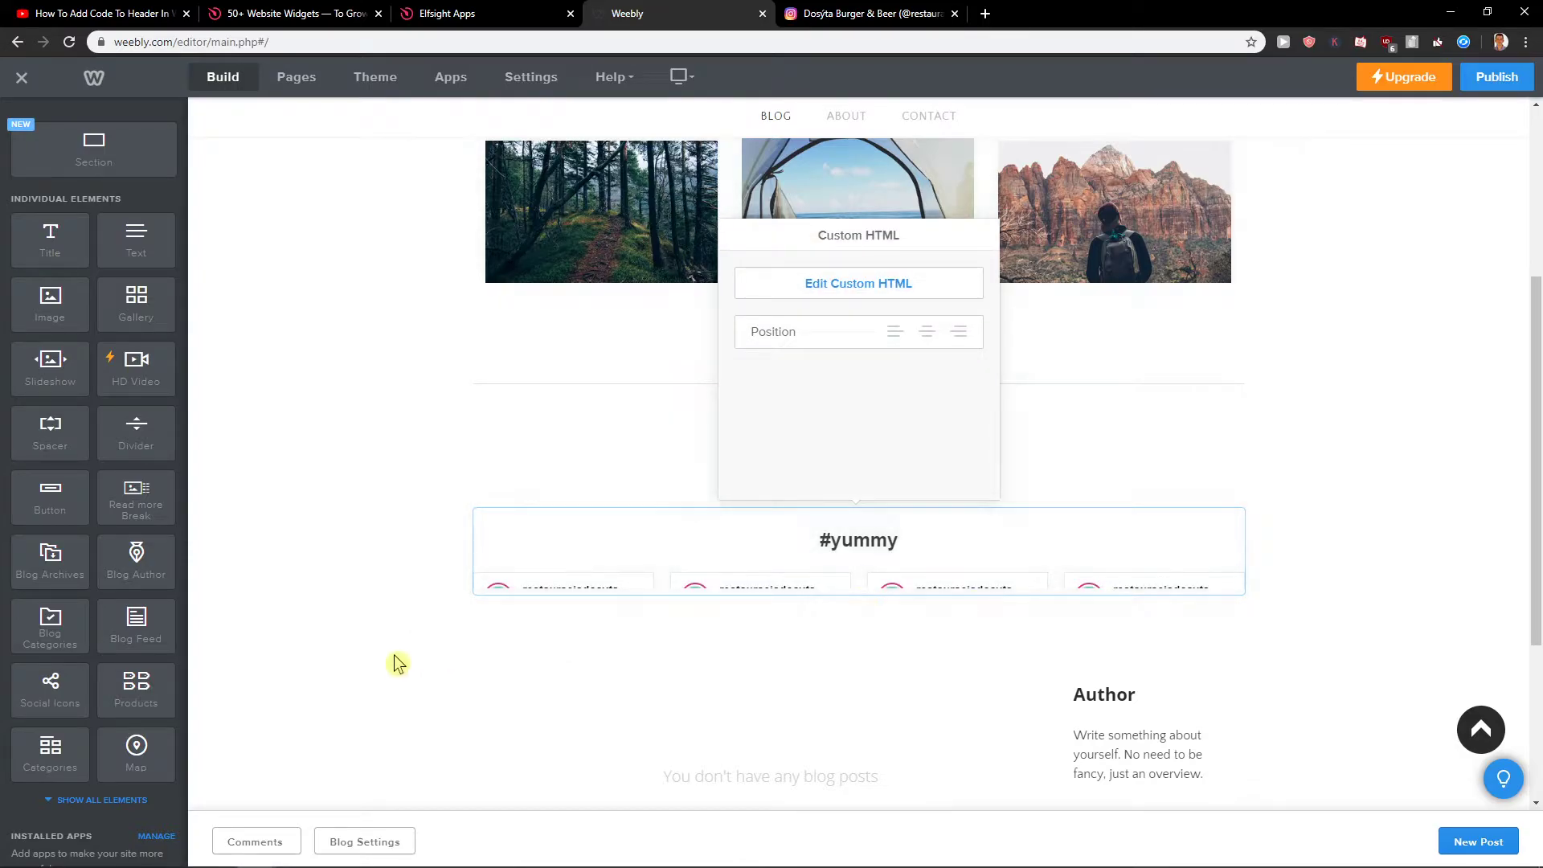
pyautogui.click(397, 662)
pyautogui.moveTo(67, 475); pyautogui.dragTo(828, 744)
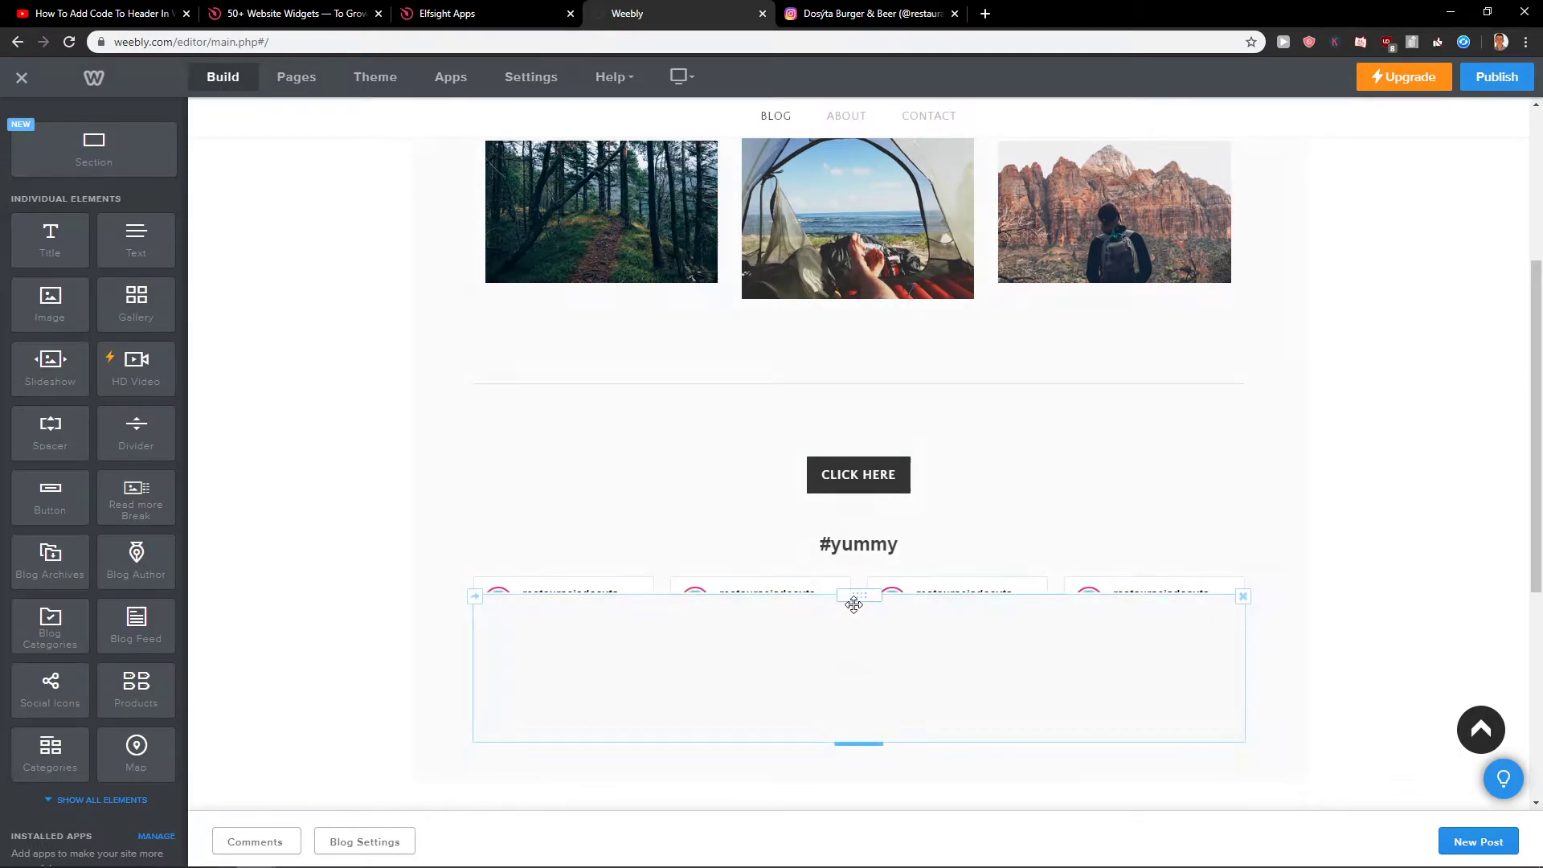
pyautogui.moveTo(855, 601); pyautogui.dragTo(905, 535)
pyautogui.scroll(-2, 845, 659)
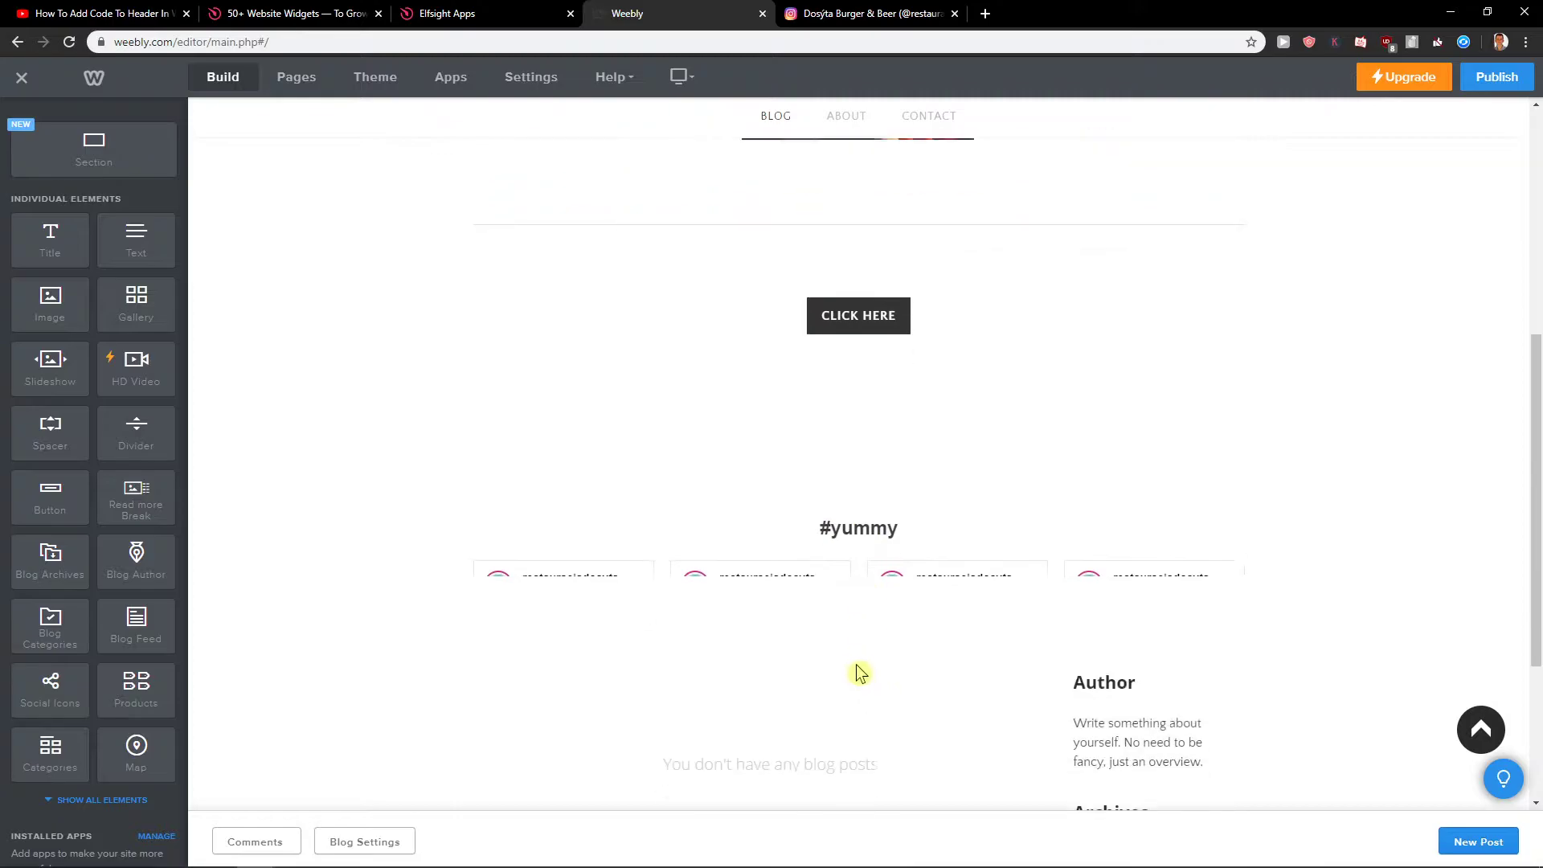
pyautogui.click(1494, 86)
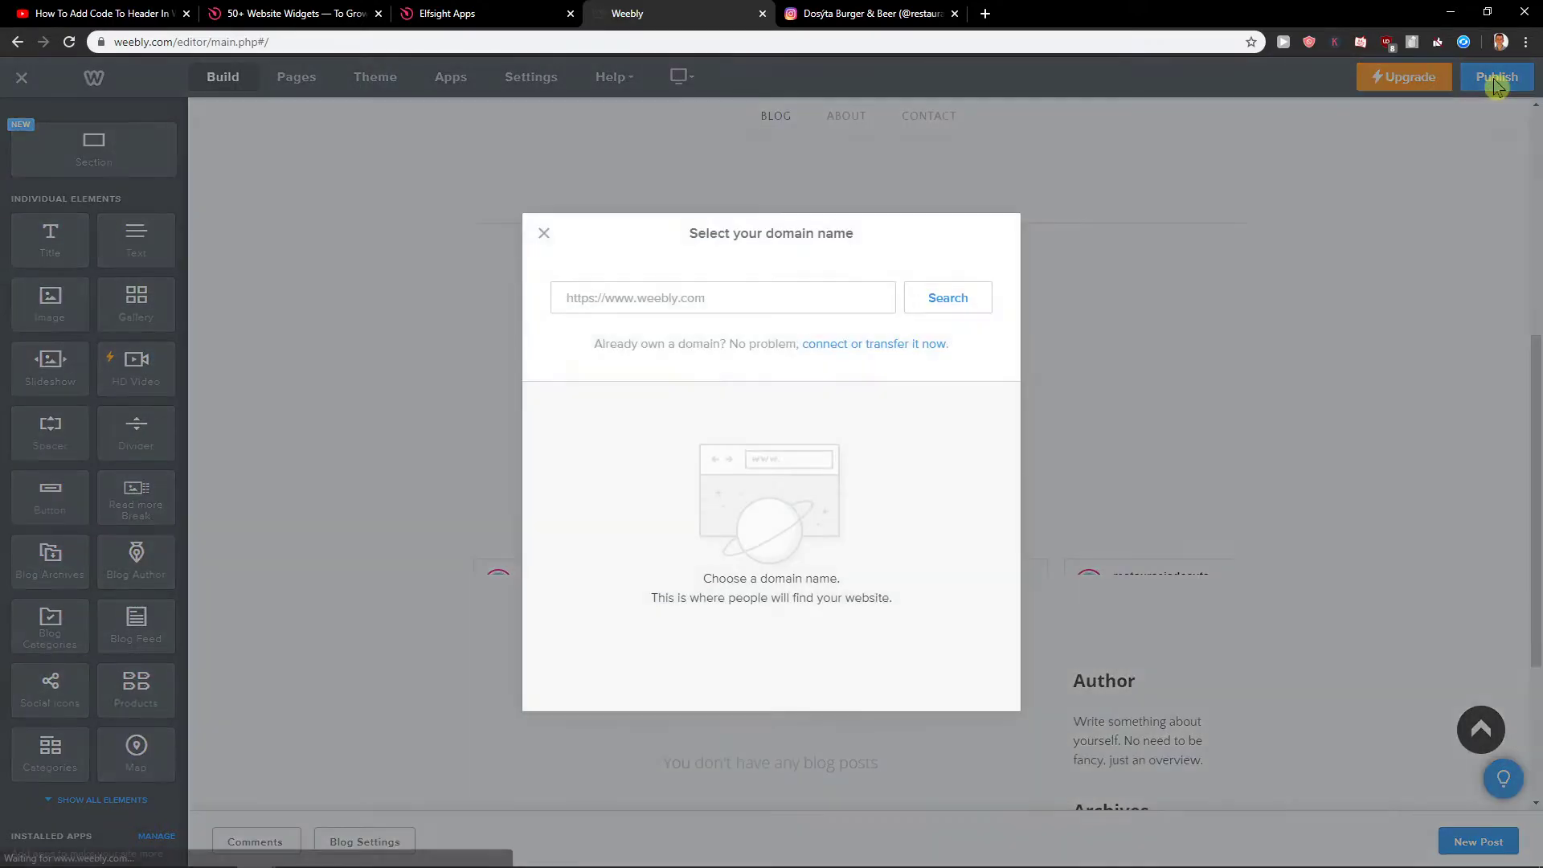
pyautogui.click(544, 234)
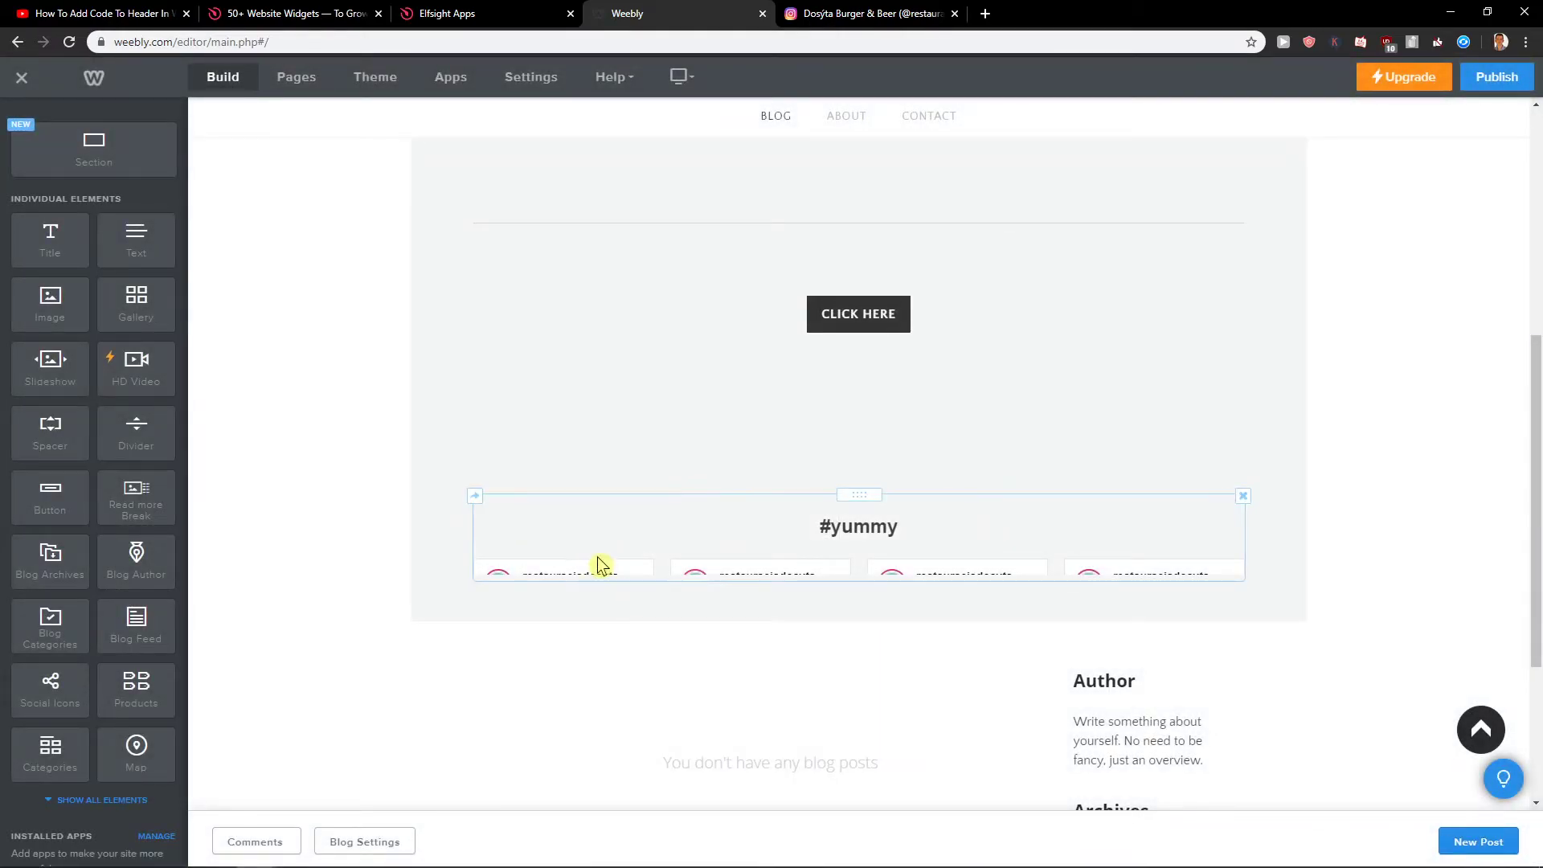
# Open and close the #yummy embed's HTML code and settings without changes.
pyautogui.click(596, 557)
pyautogui.click(837, 268)
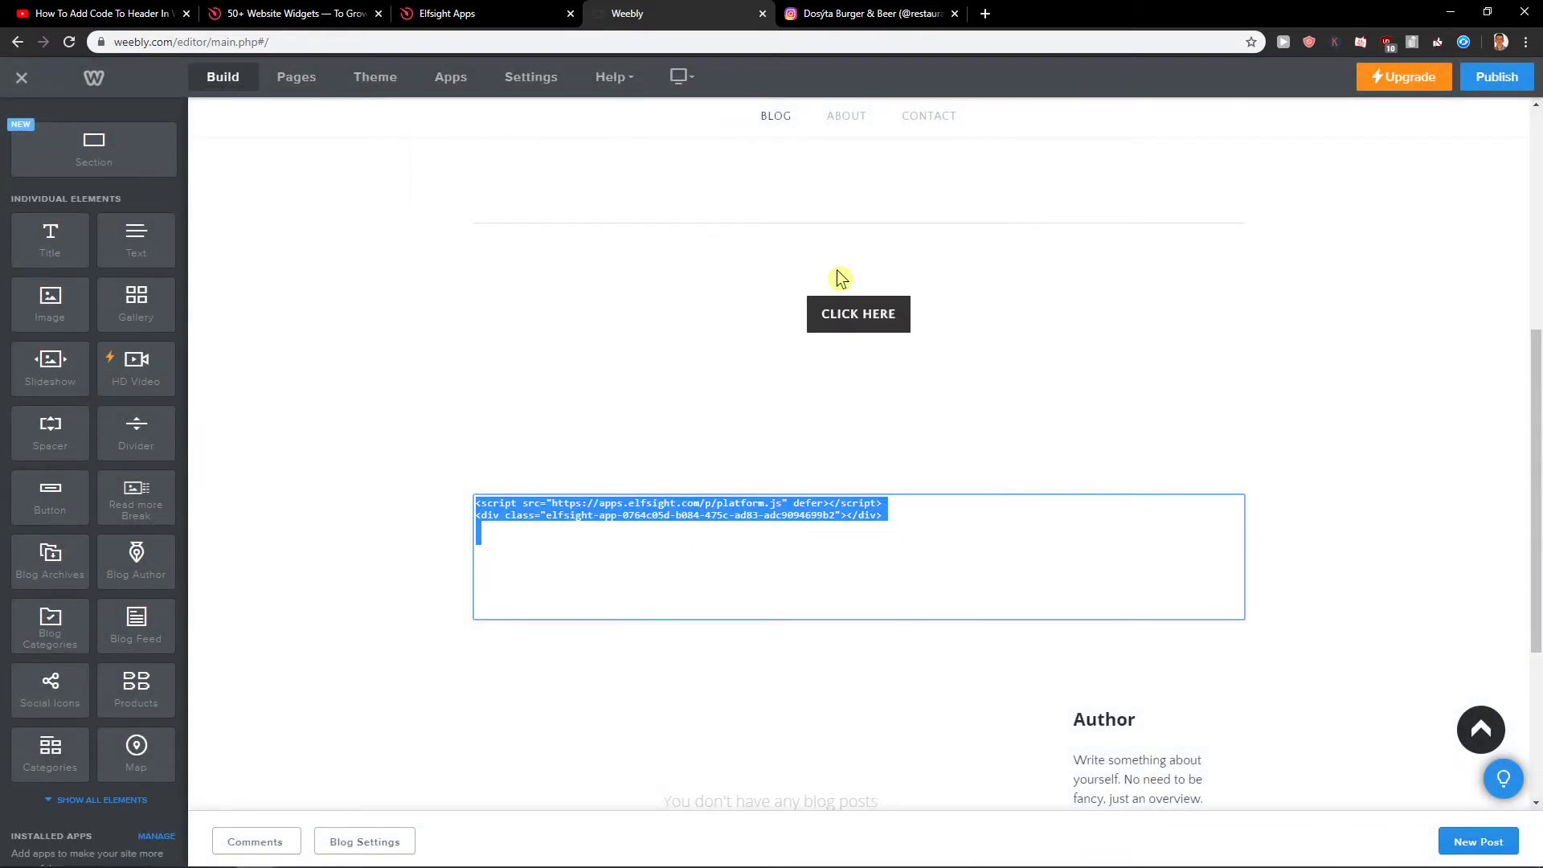
pyautogui.click(474, 506)
pyautogui.click(1349, 525)
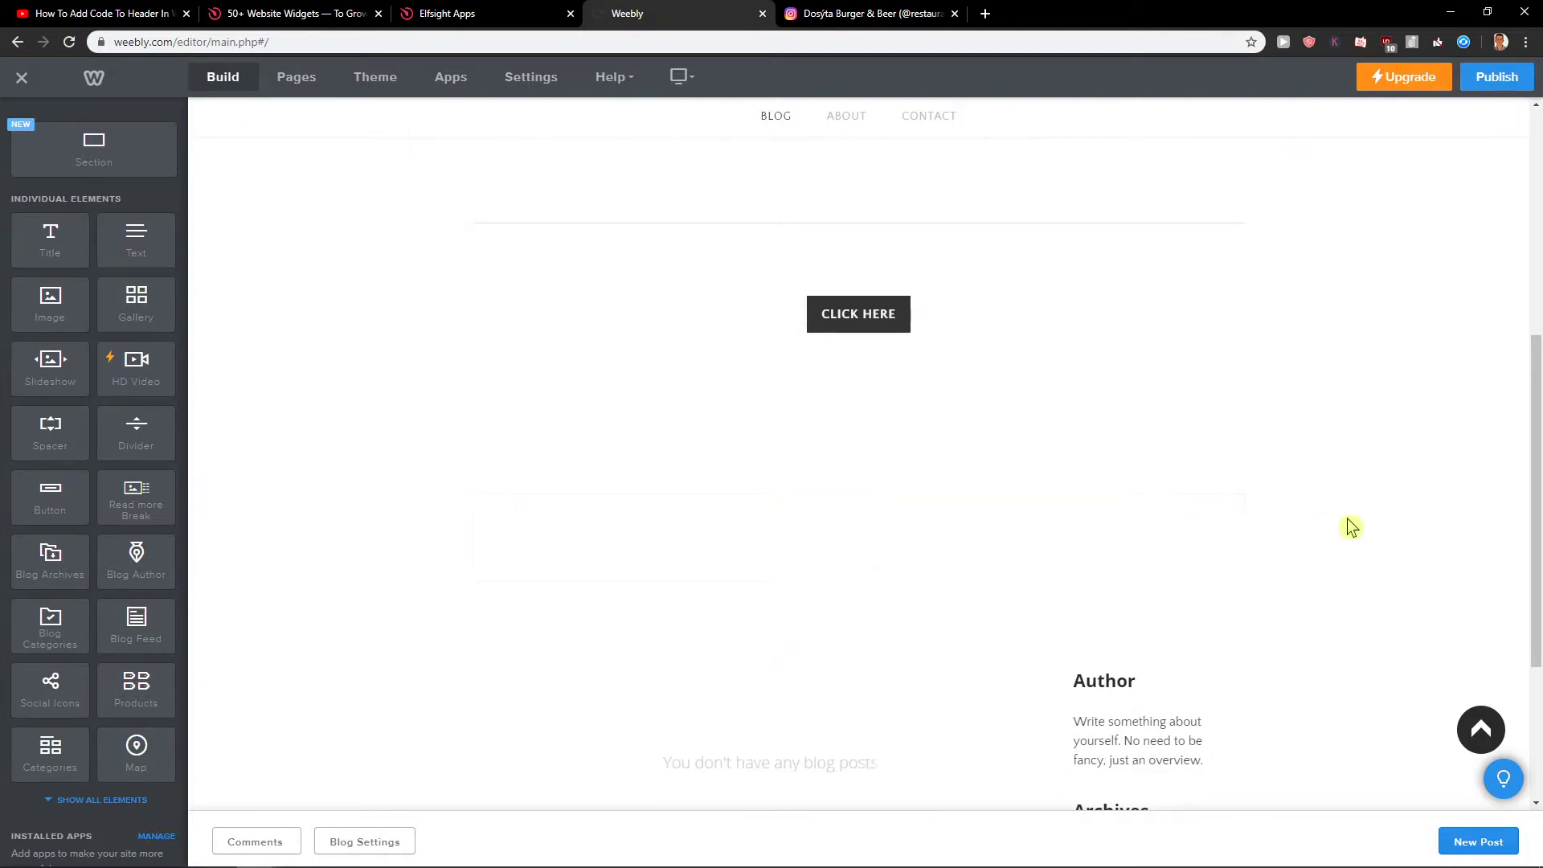
pyautogui.click(1045, 573)
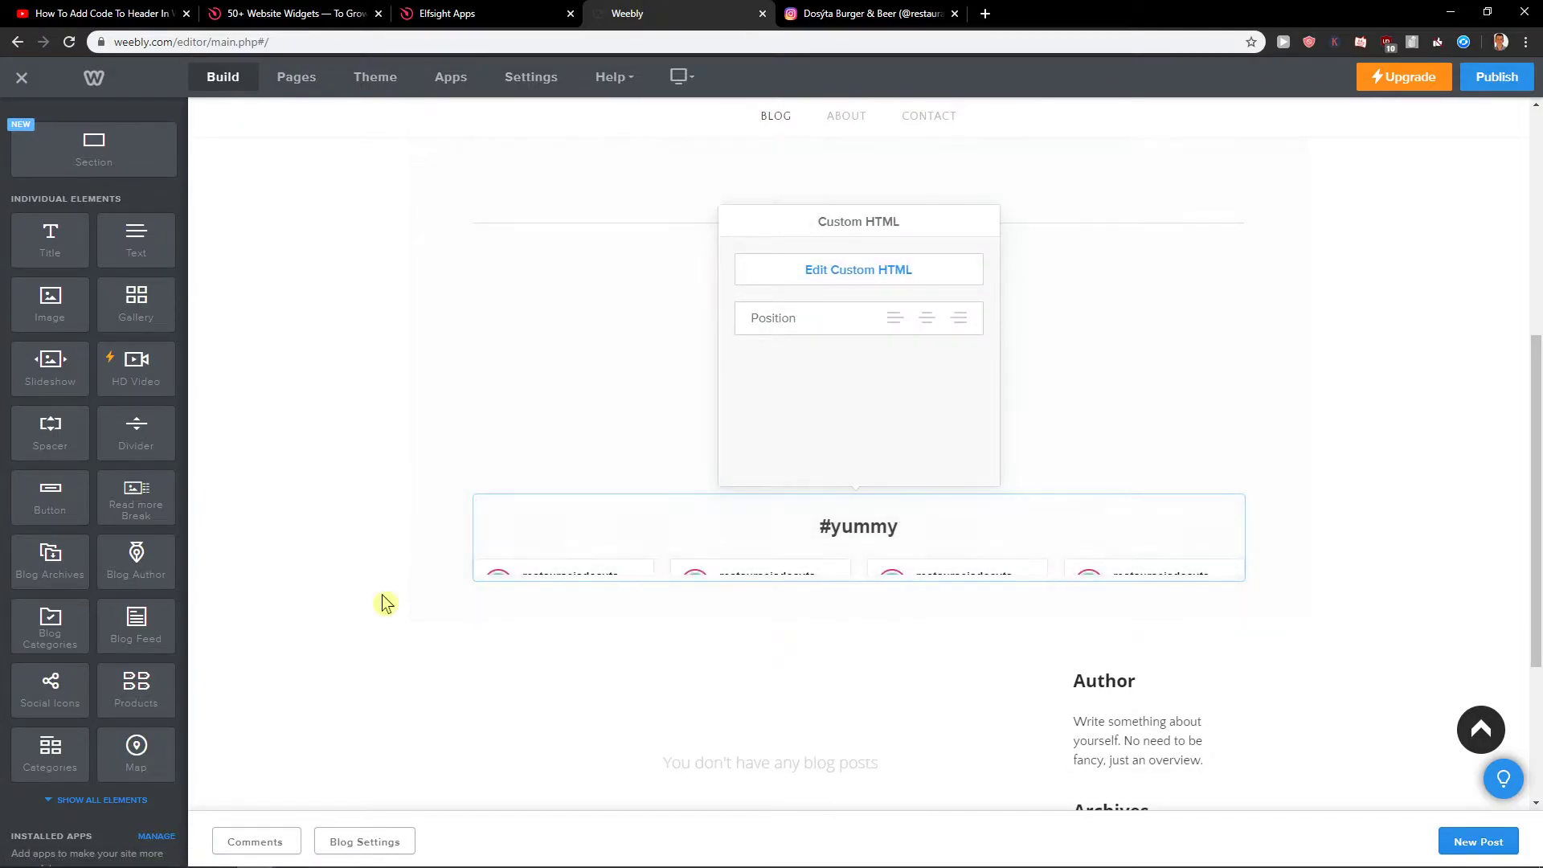
pyautogui.click(279, 537)
# Drag a Divider element above the #yummy feed.
pyautogui.moveTo(142, 449); pyautogui.dragTo(602, 484)
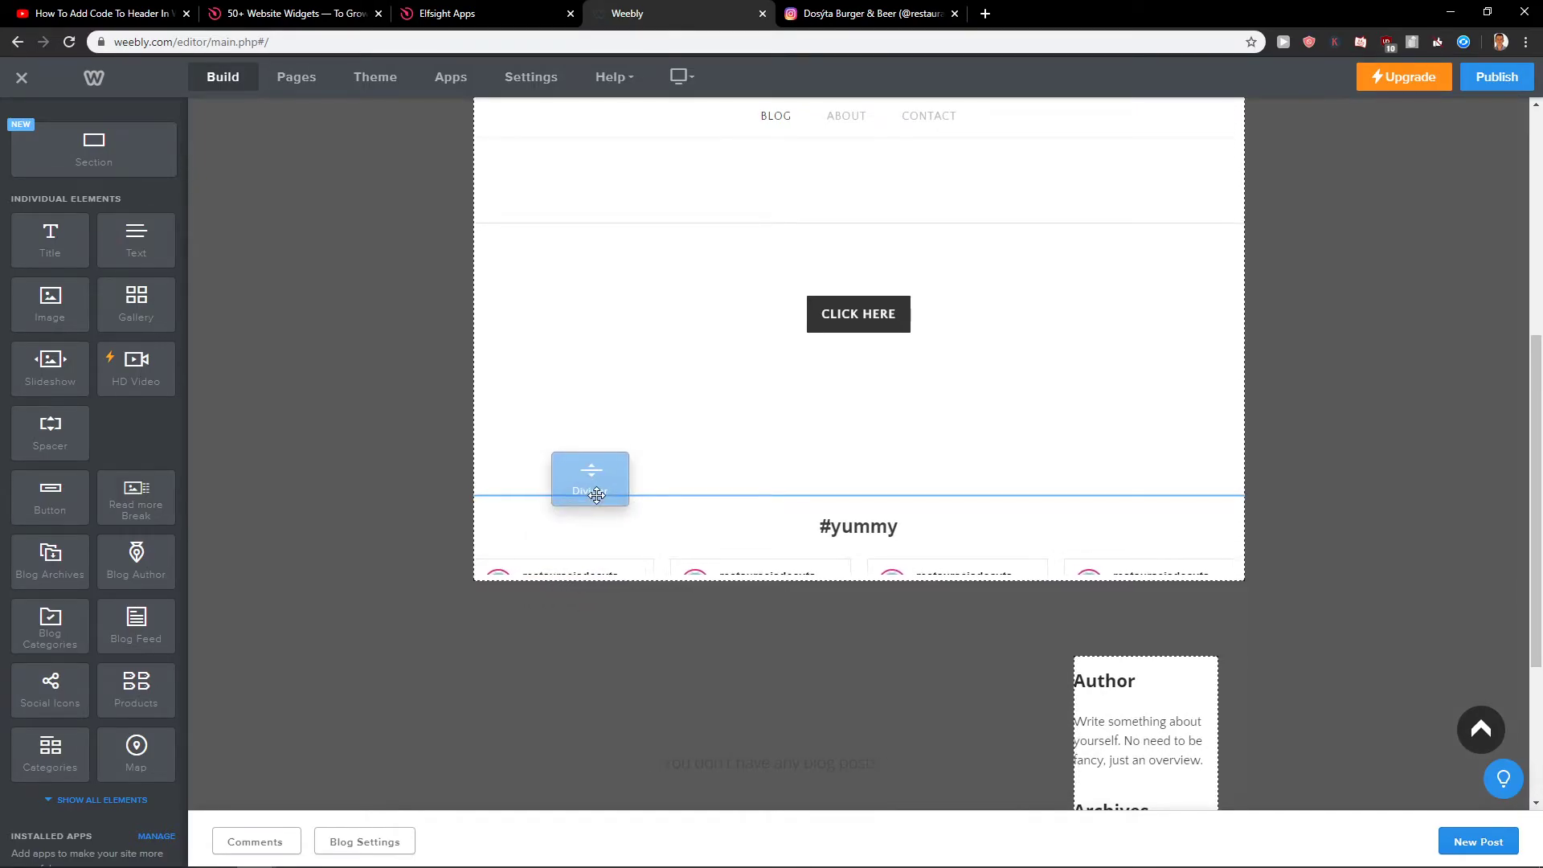
pyautogui.moveTo(597, 495); pyautogui.dragTo(582, 520)
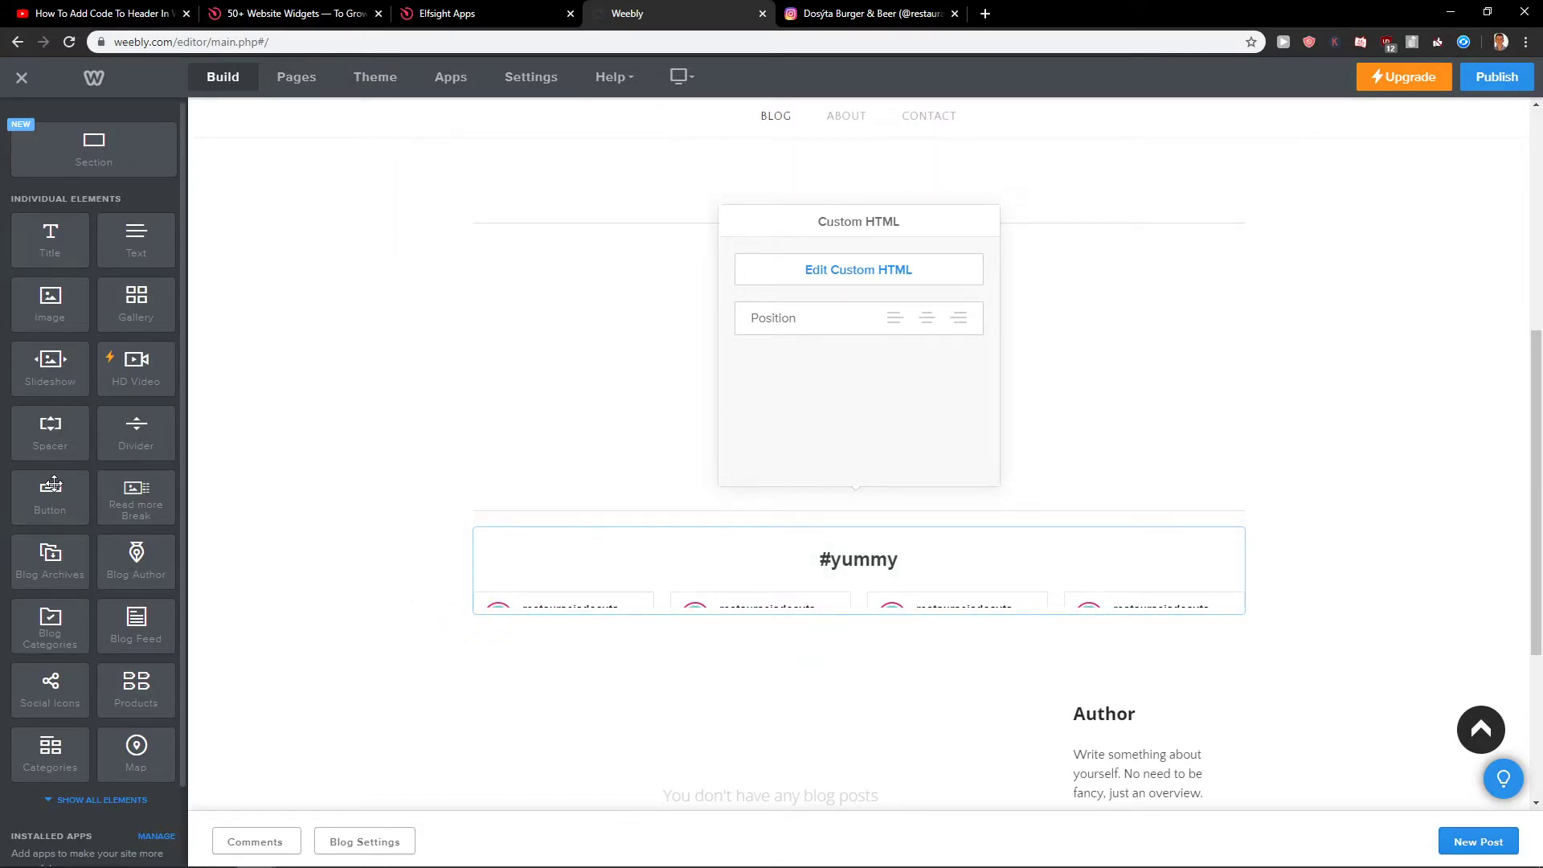
pyautogui.scroll(-2, 113, 539)
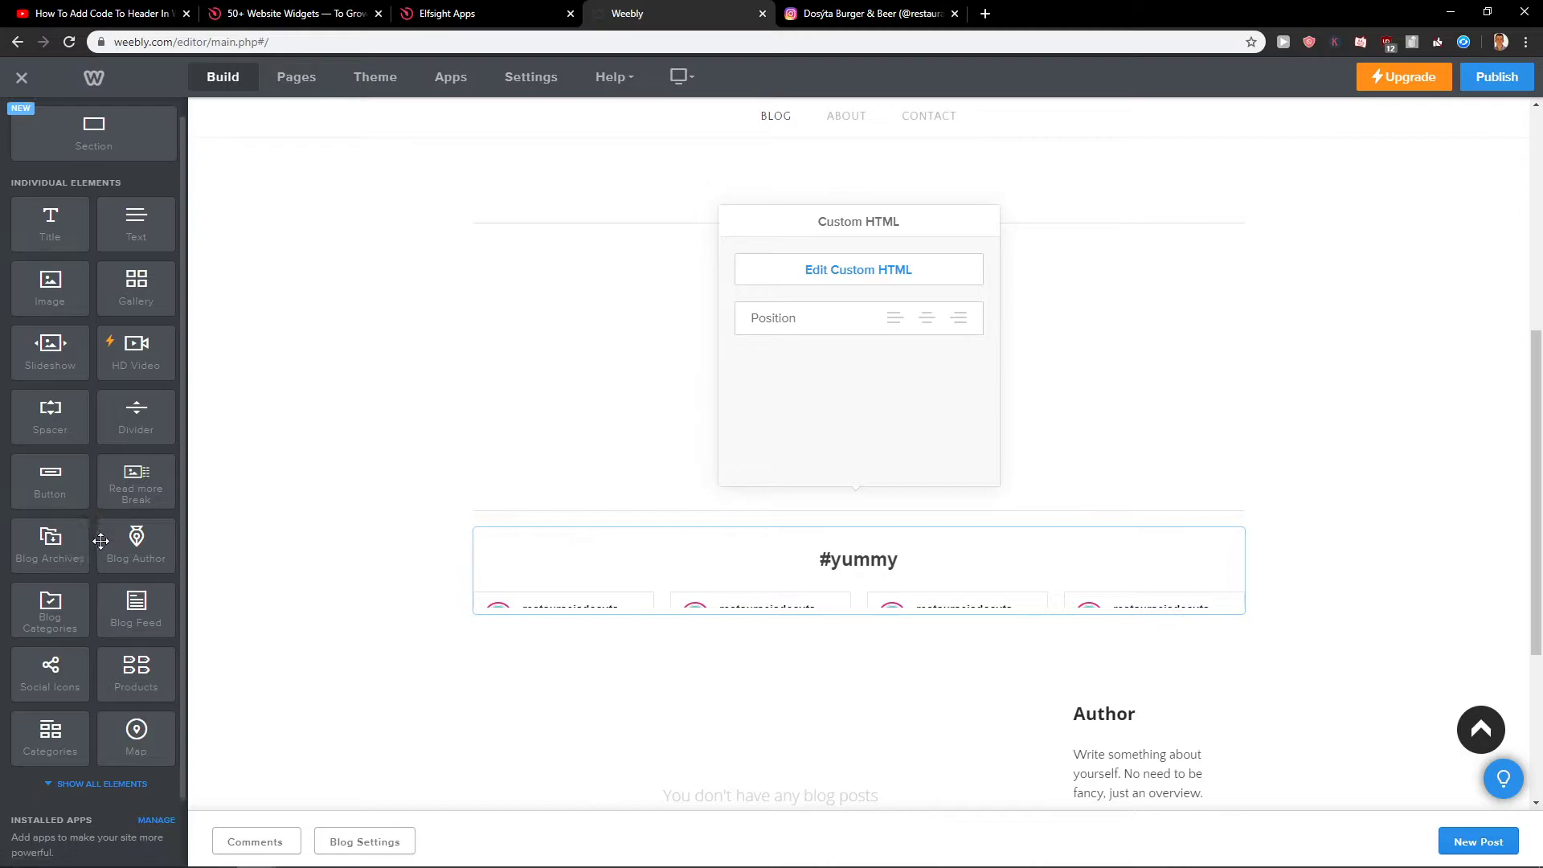
pyautogui.scroll(-4, 95, 690)
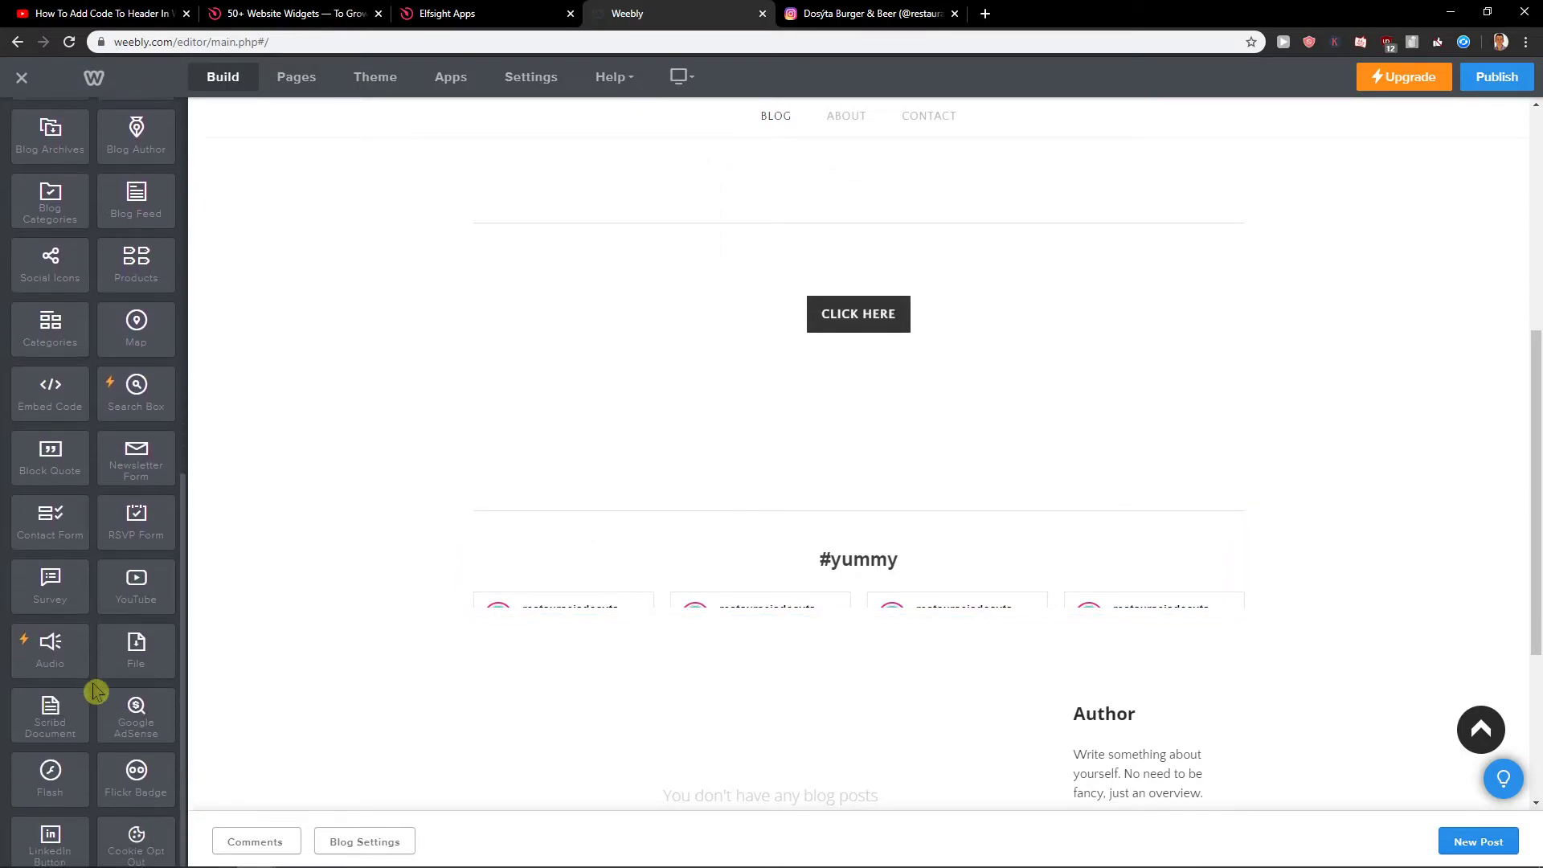
pyautogui.scroll(5, 96, 691)
# Try dragging a Section onto the page and dismiss the Sections Unsupported warning.
pyautogui.moveTo(116, 155); pyautogui.dragTo(828, 671)
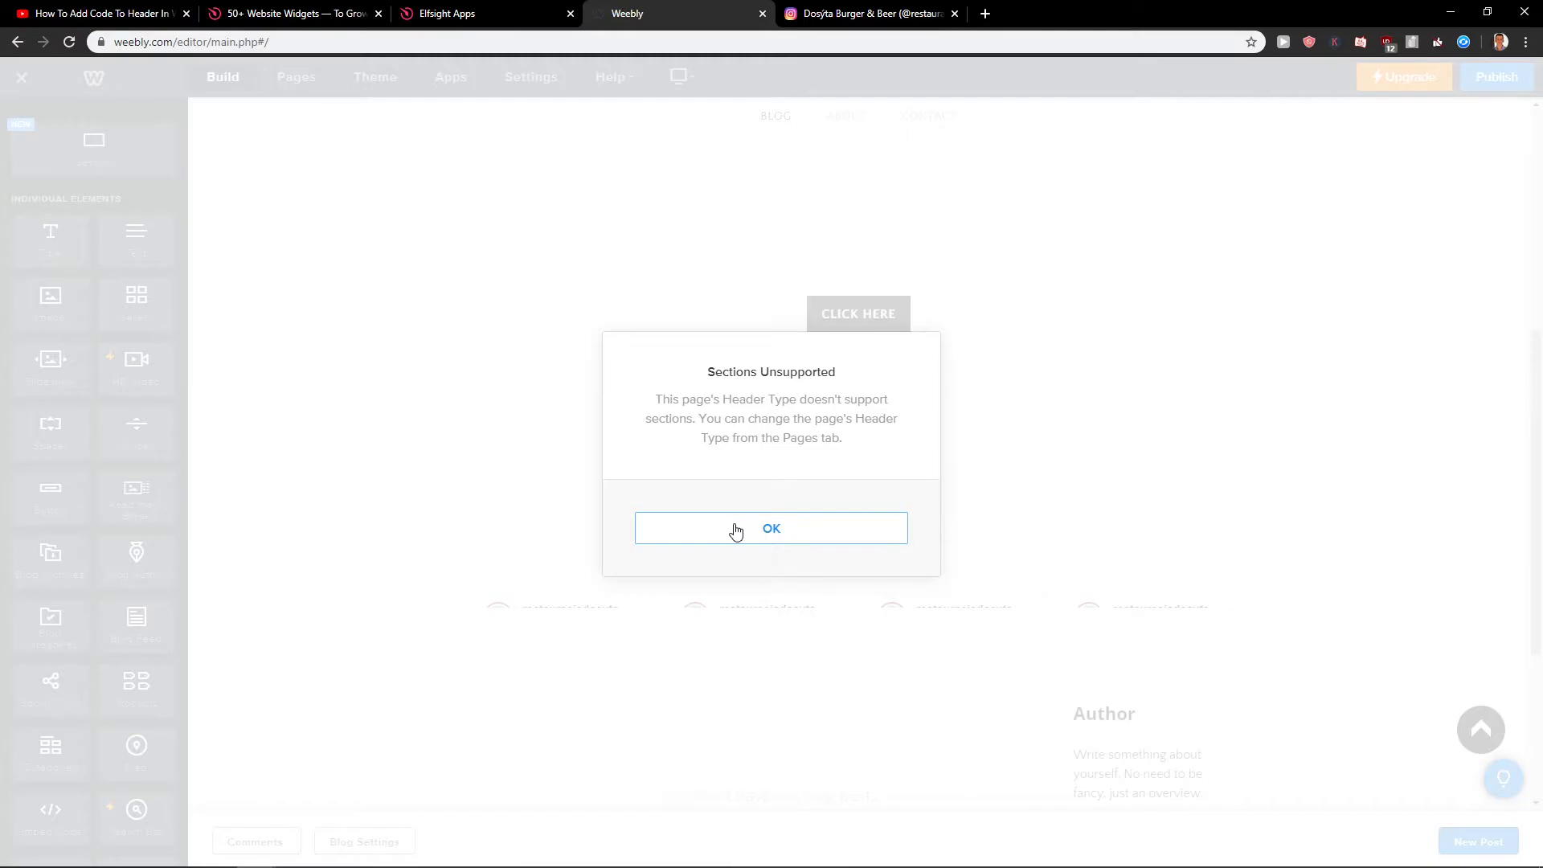
pyautogui.click(736, 531)
pyautogui.scroll(6, 703, 465)
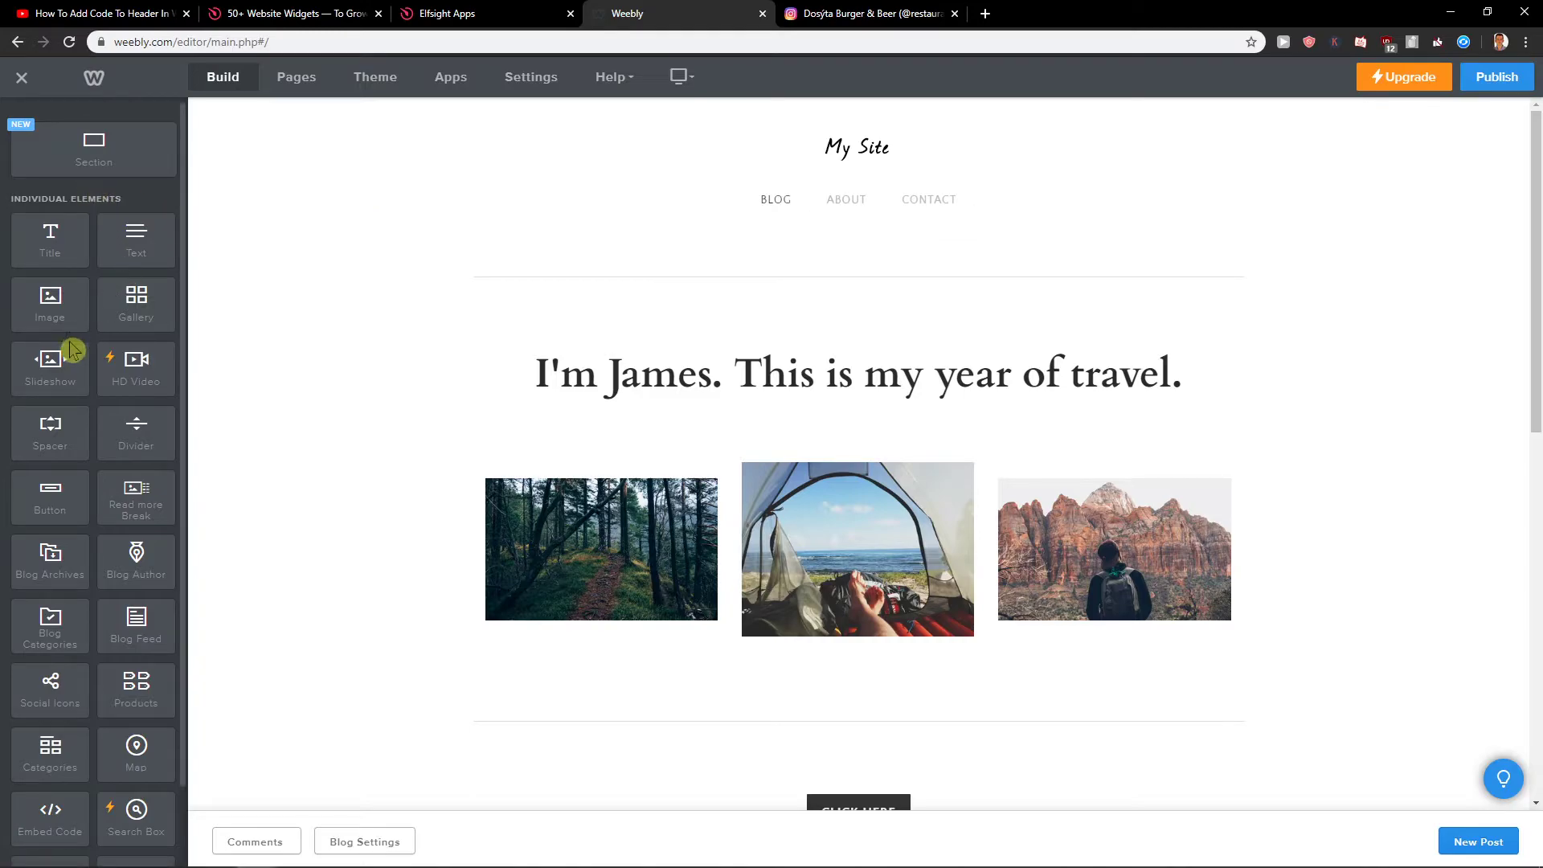
pyautogui.scroll(-7, 66, 351)
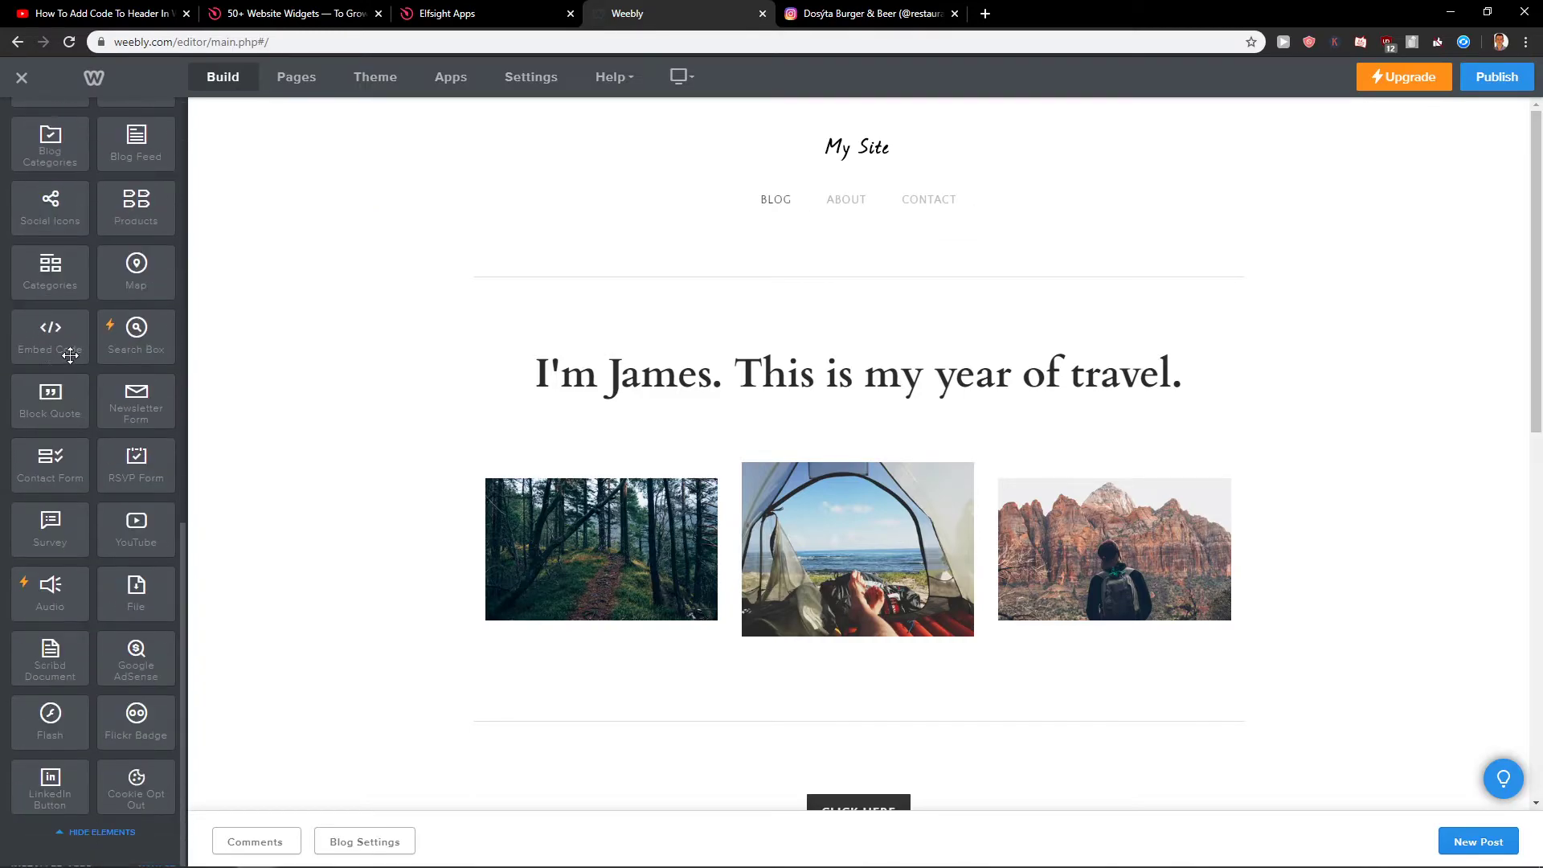
# Delete the CLICK HERE button from the header, leaving a gap above the feed.
pyautogui.moveTo(69, 352); pyautogui.dragTo(719, 764)
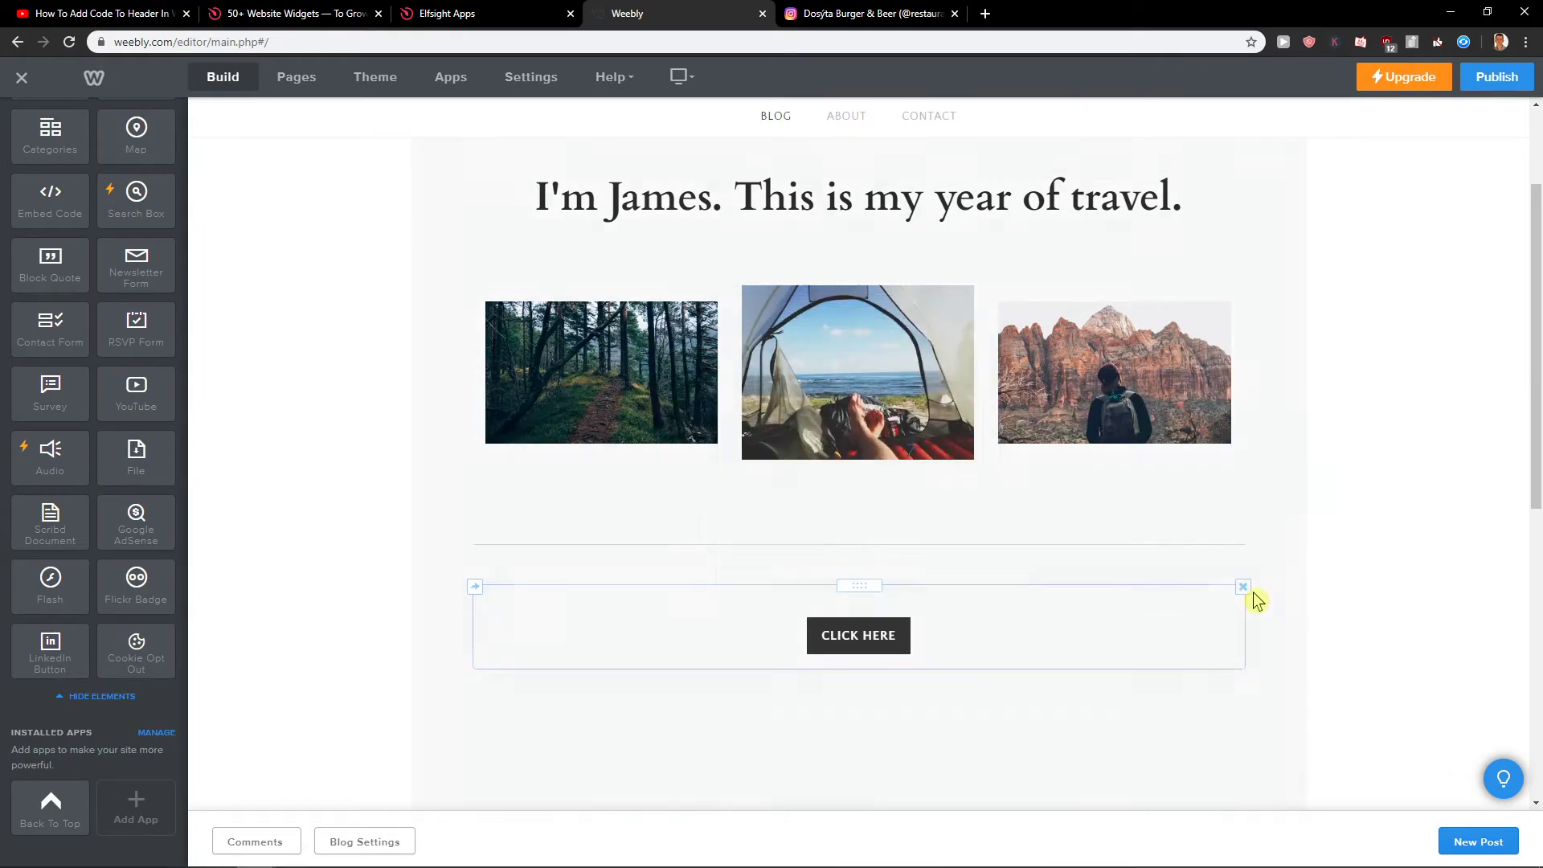
pyautogui.click(1243, 587)
pyautogui.click(1204, 540)
pyautogui.scroll(-3, 844, 413)
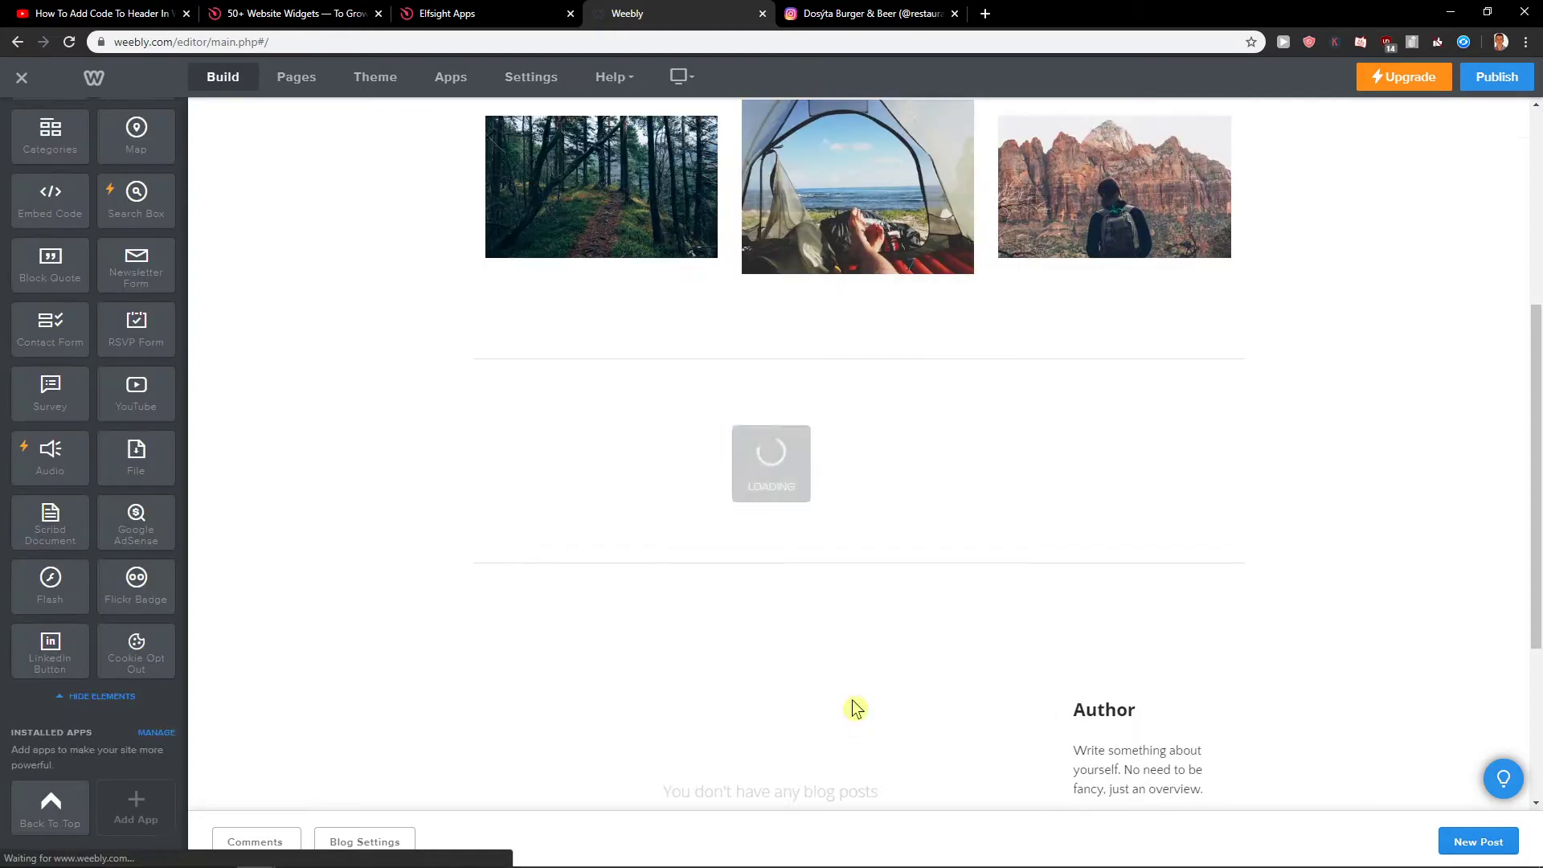
pyautogui.scroll(-3, 1330, 610)
pyautogui.scroll(3, 1286, 607)
pyautogui.scroll(2, 1264, 605)
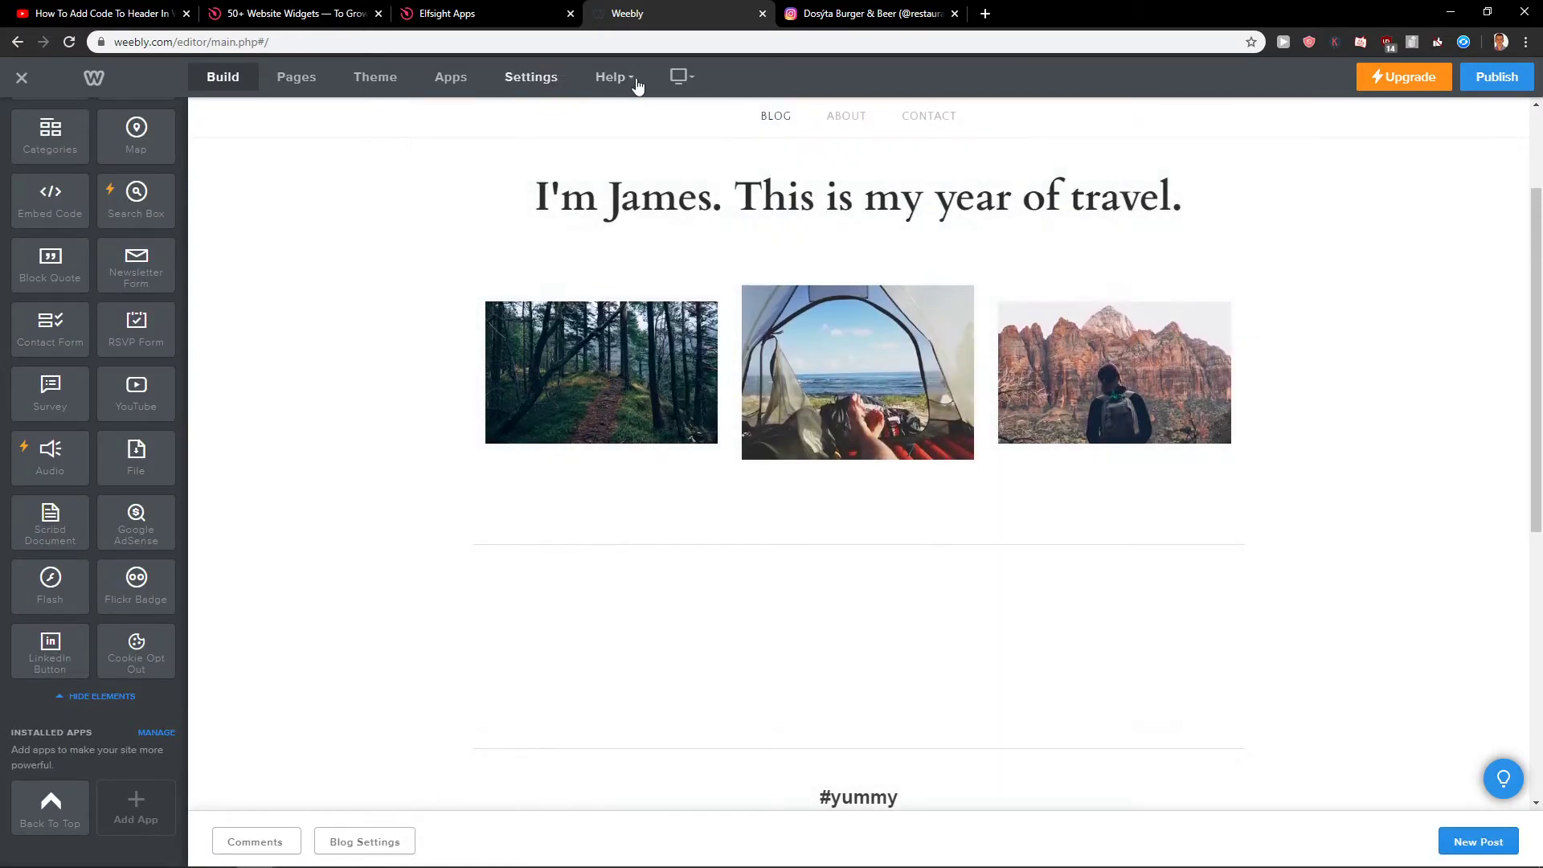
# Switch to the Mobile preview and advance the #yummy feed carousel to its next posts.
pyautogui.click(687, 81)
pyautogui.click(667, 138)
pyautogui.scroll(-5, 768, 471)
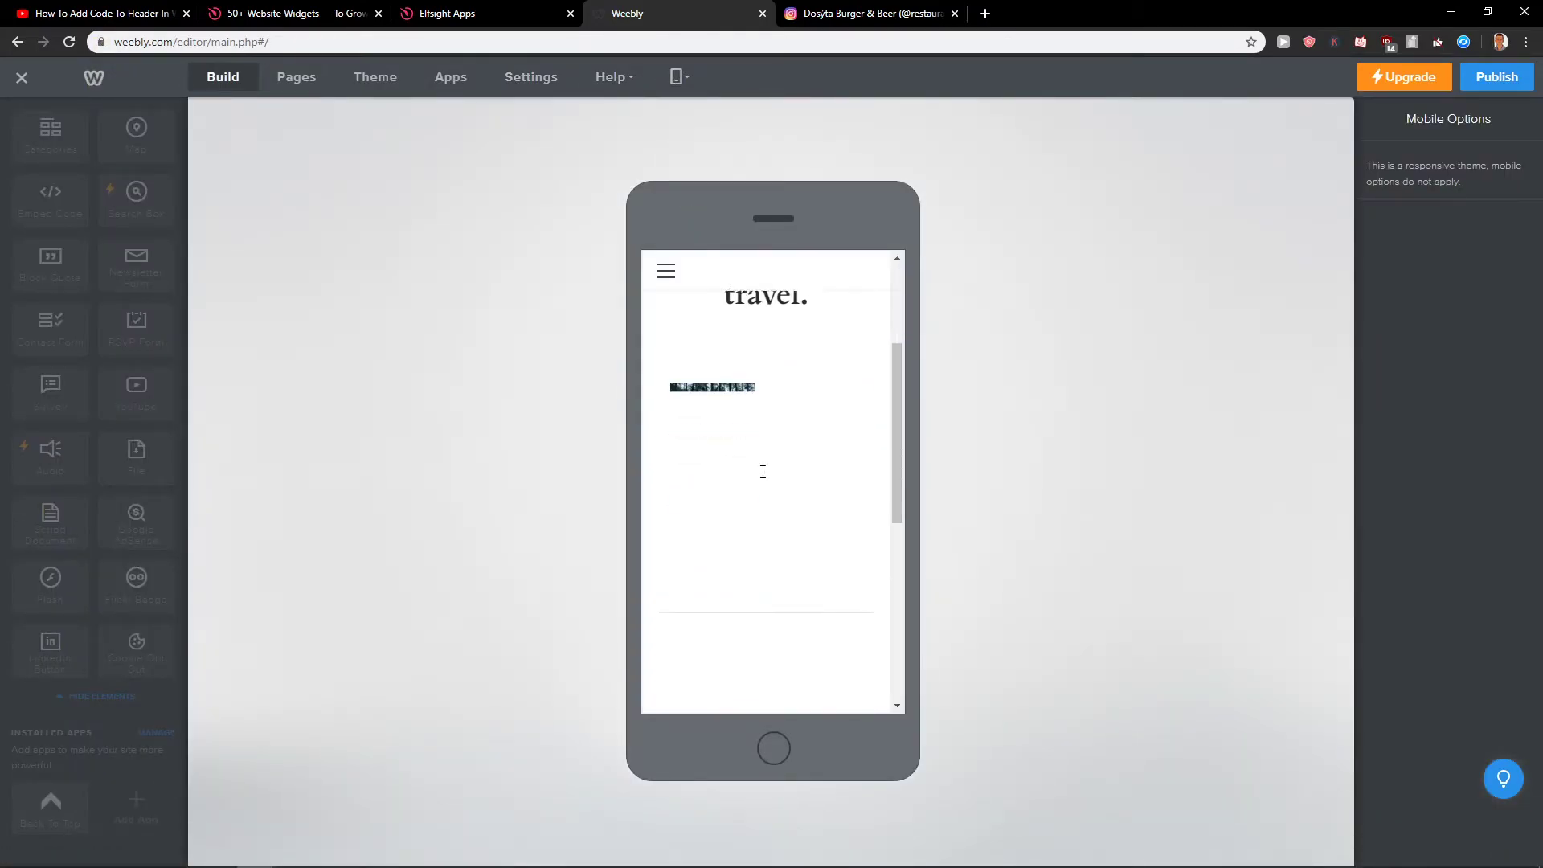
pyautogui.scroll(-3, 746, 450)
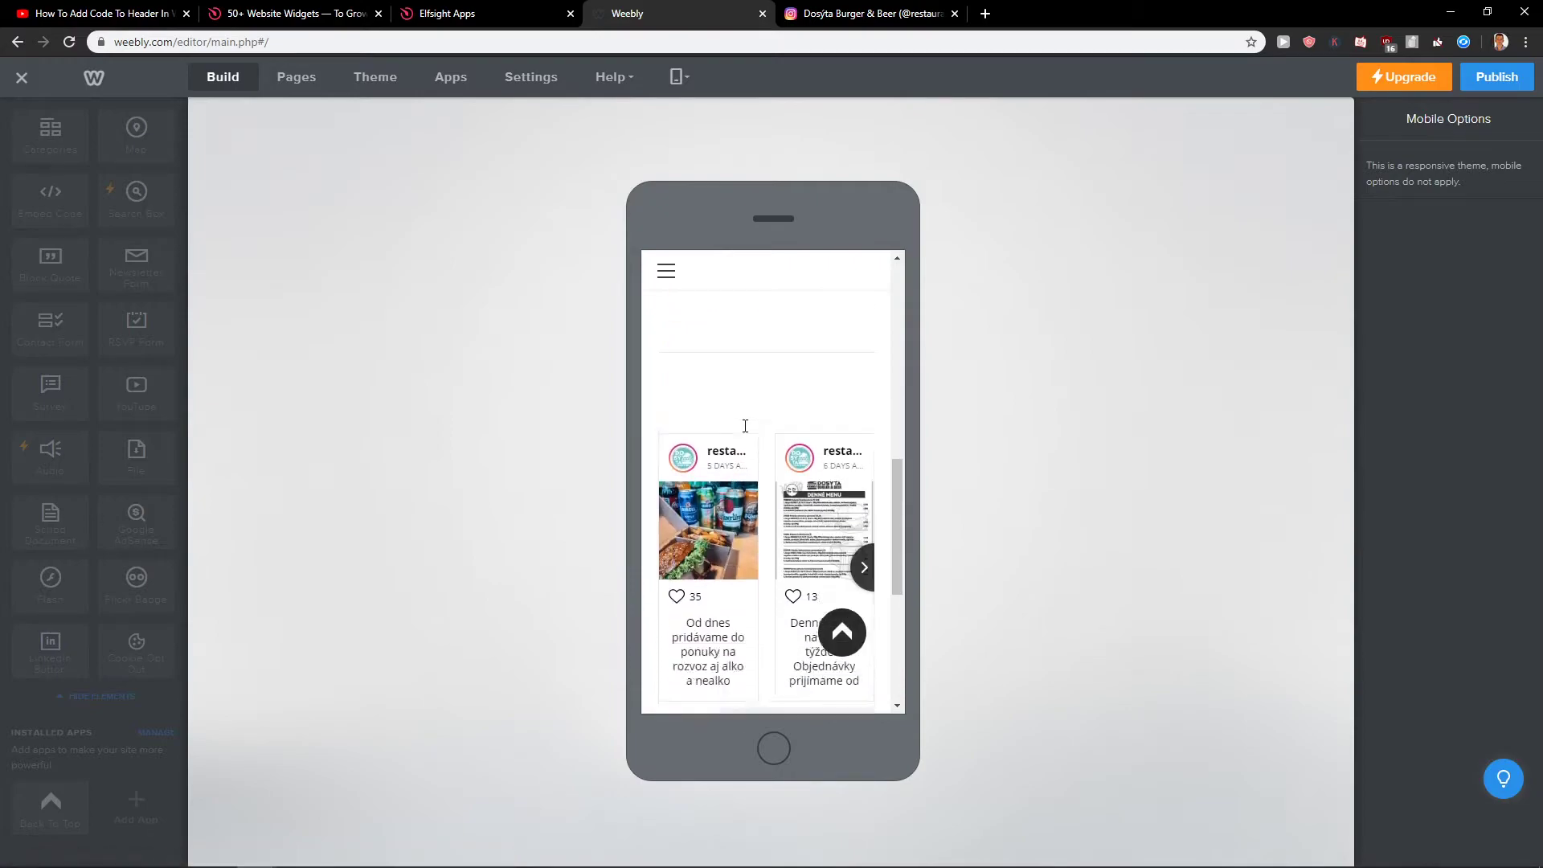
pyautogui.scroll(2, 796, 474)
pyautogui.click(864, 511)
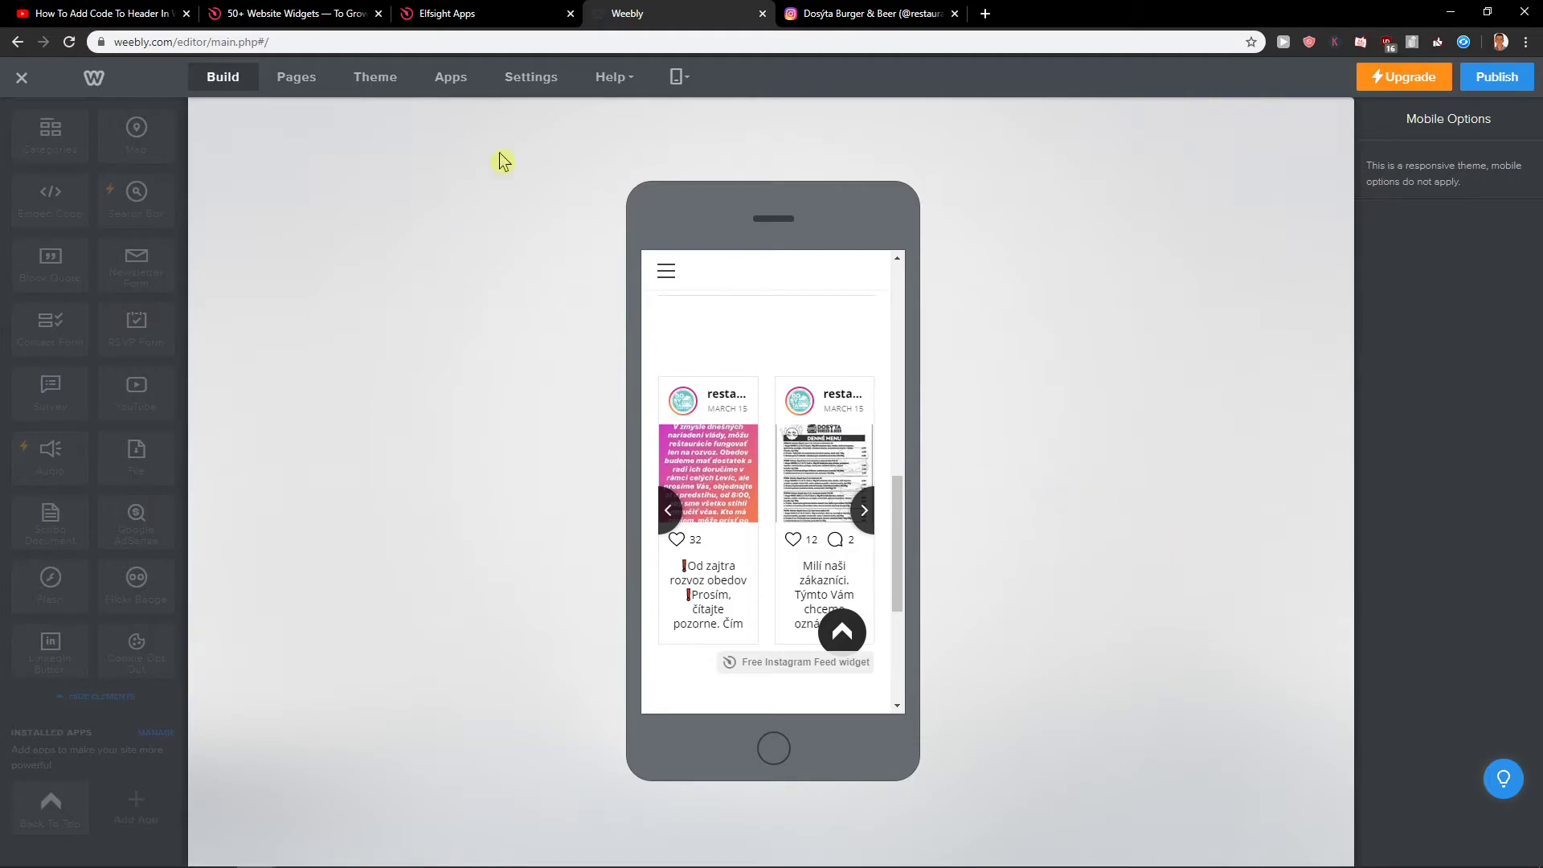
# Return to the Desktop view and set the #yummy embed's position to center.
pyautogui.click(682, 113)
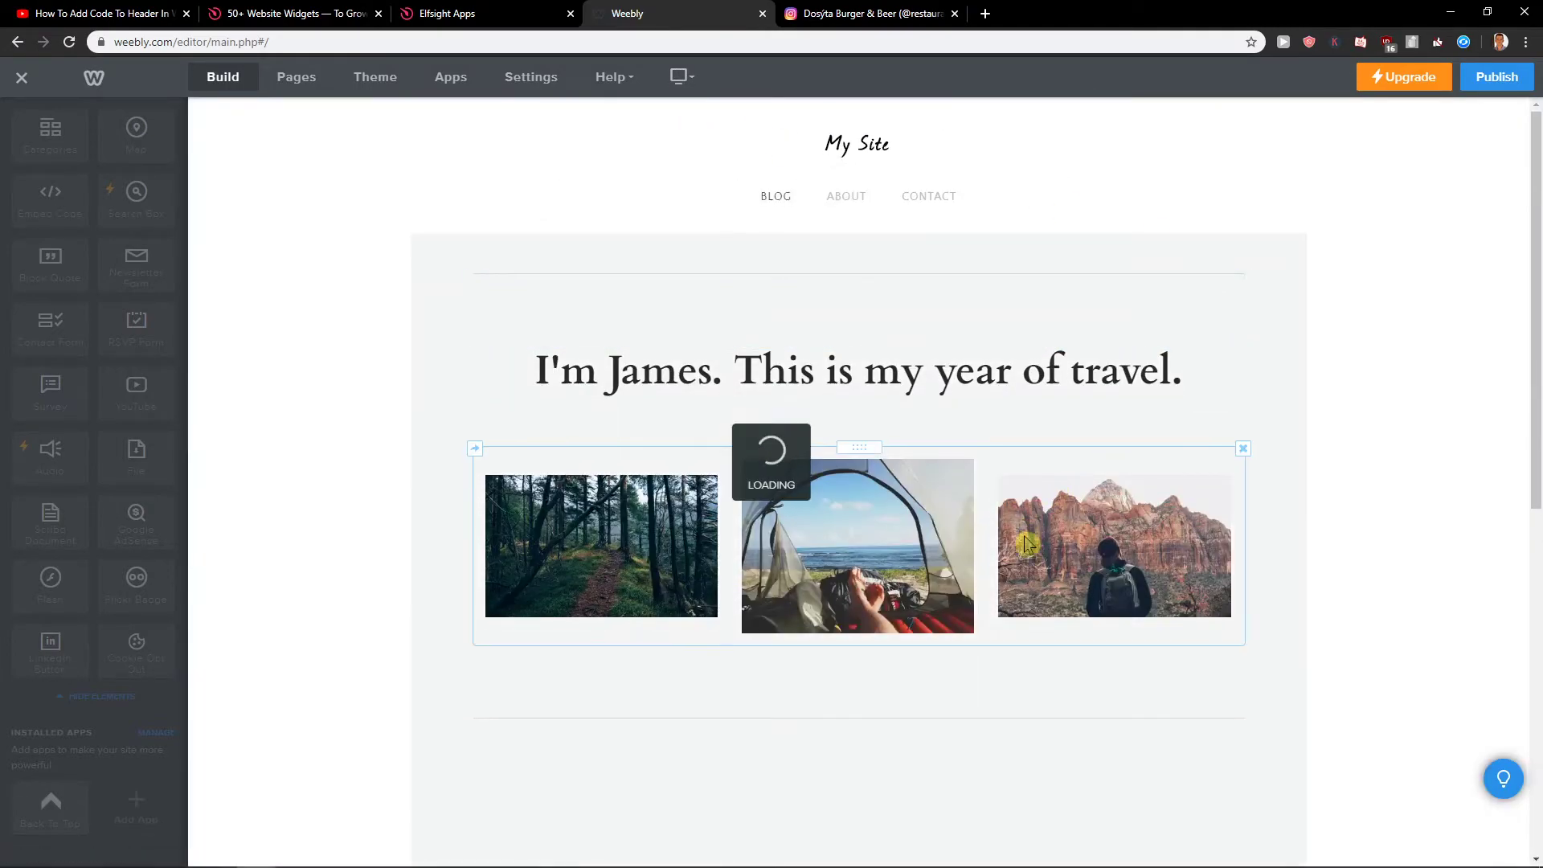
pyautogui.scroll(-5, 1025, 524)
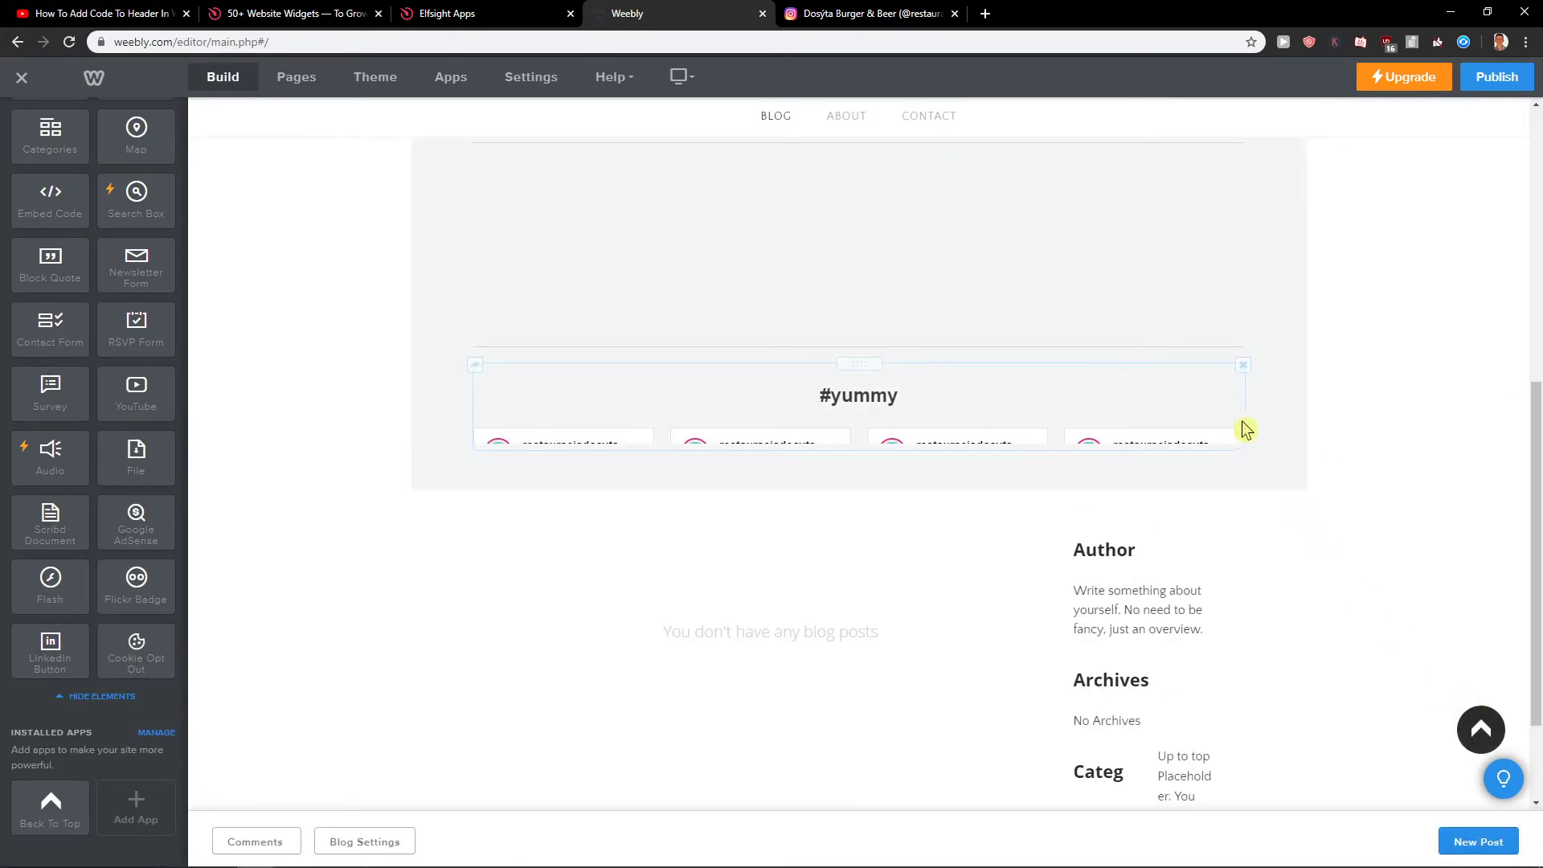
pyautogui.click(1246, 431)
pyautogui.click(932, 577)
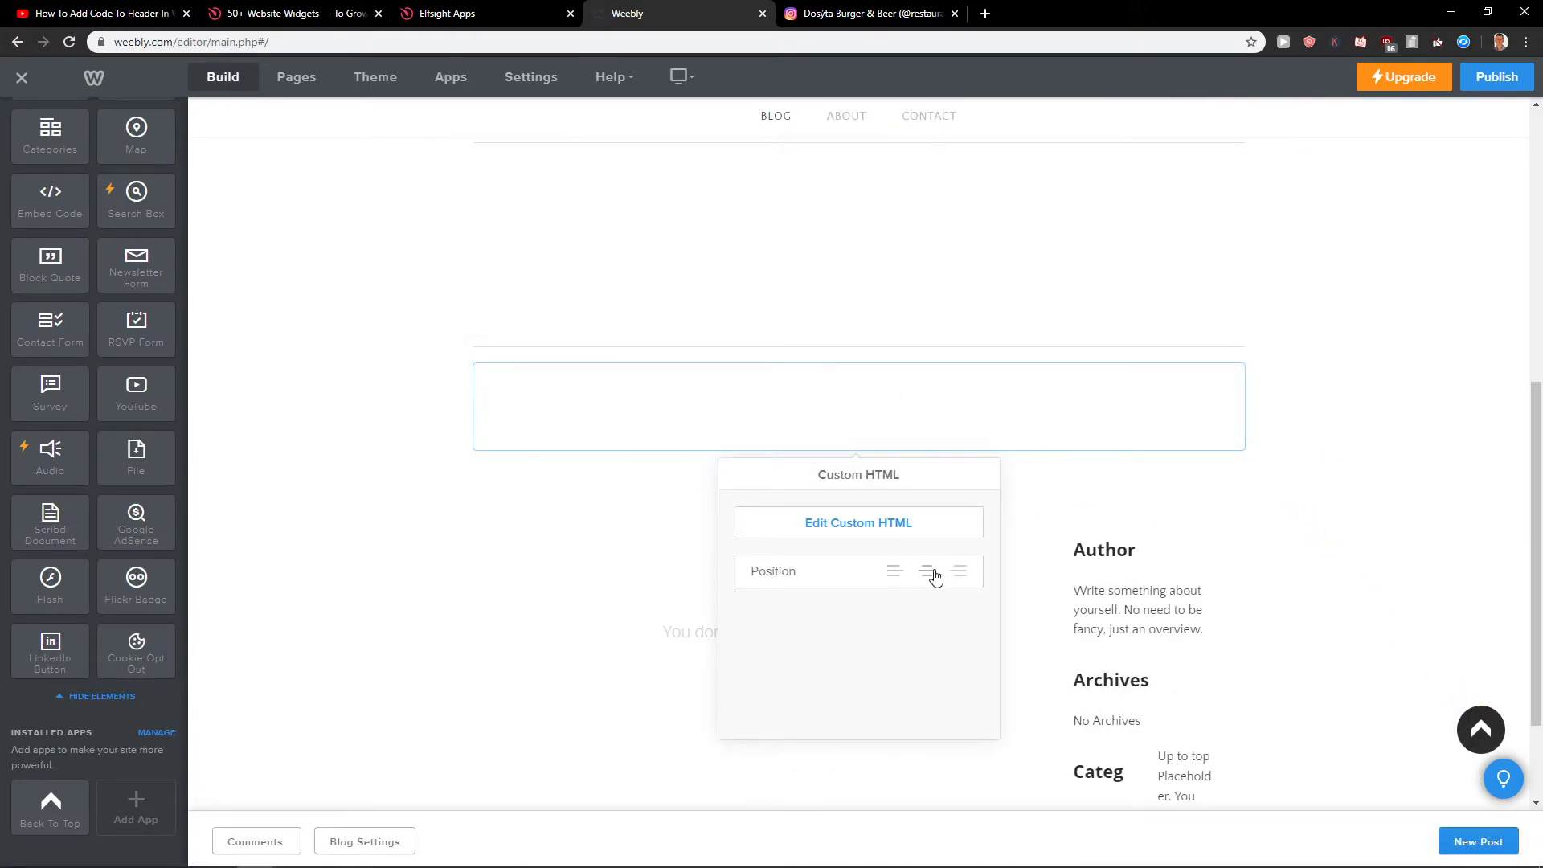
pyautogui.click(306, 486)
# Try adding a new section and dismiss the sections-unsupported warning.
pyautogui.scroll(8, 133, 560)
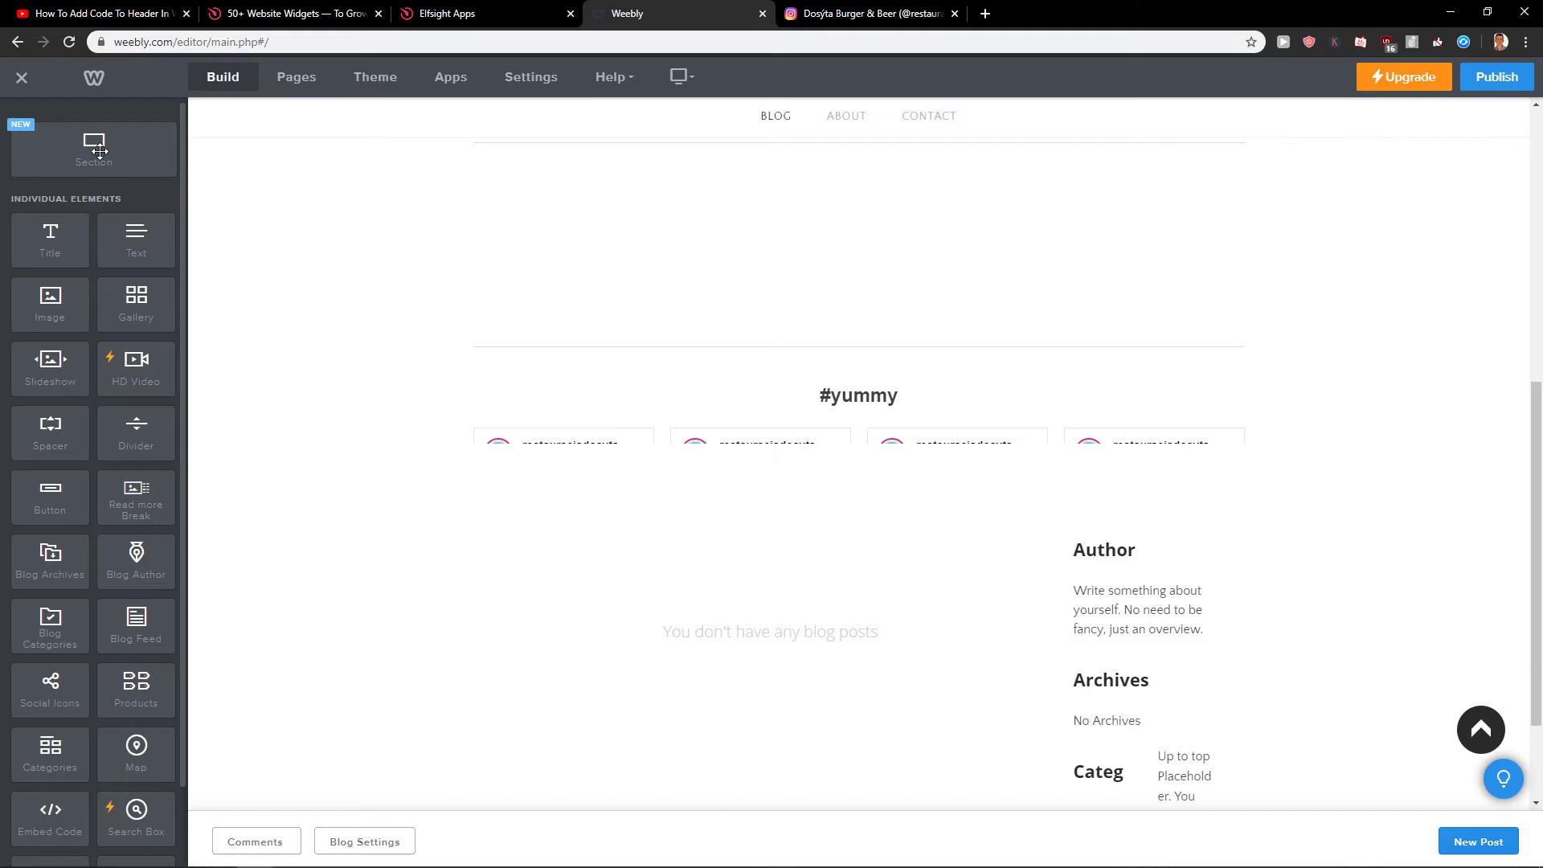
pyautogui.moveTo(101, 160); pyautogui.dragTo(668, 503)
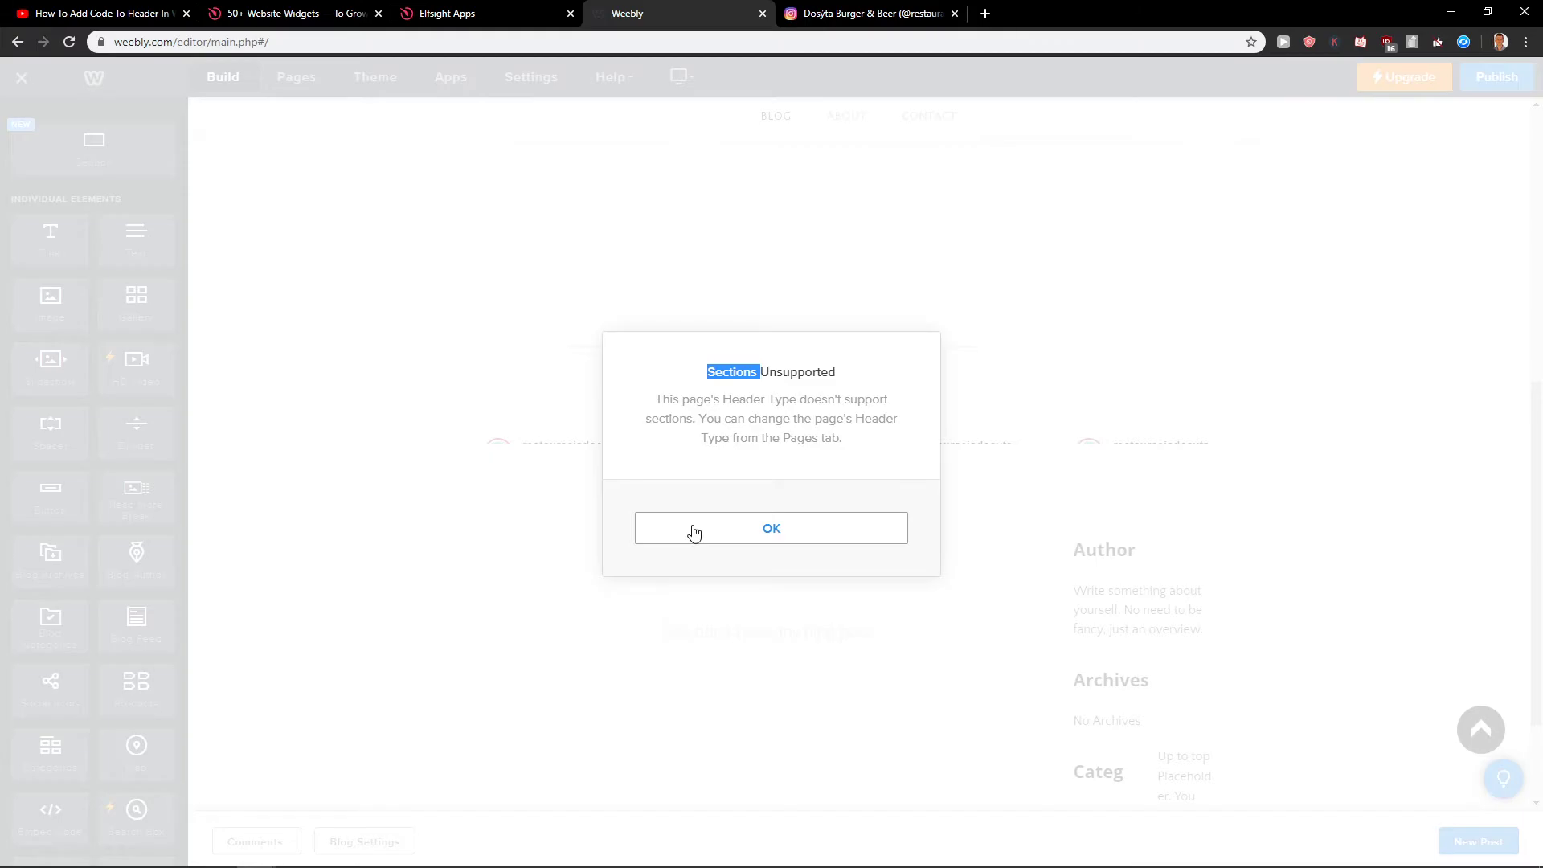
pyautogui.click(694, 532)
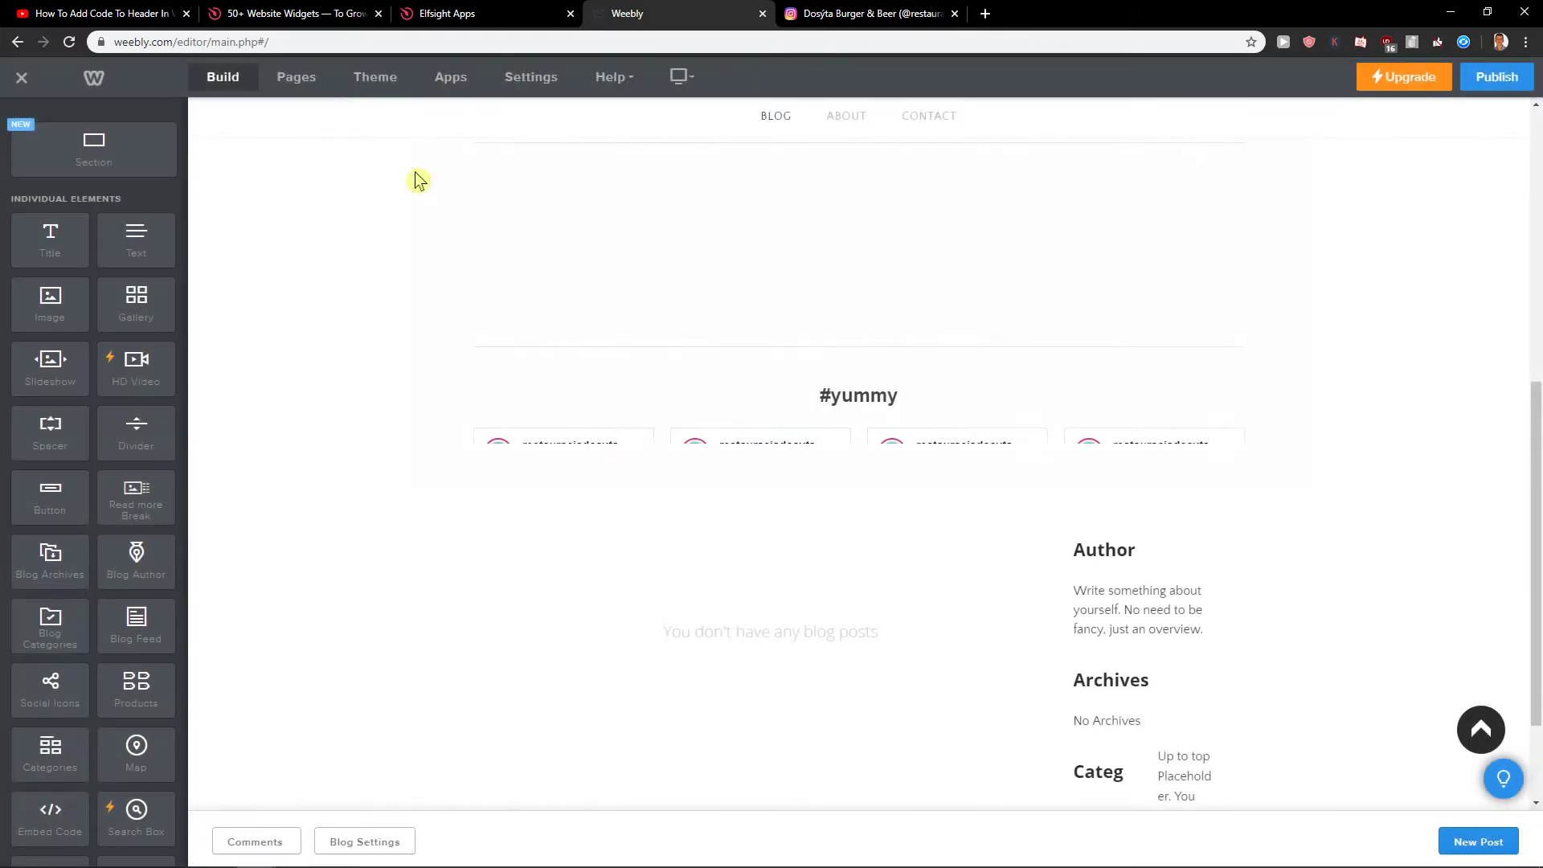
# Change the About page's Header Type from No Header to Header, adding the fern banner.
pyautogui.click(299, 77)
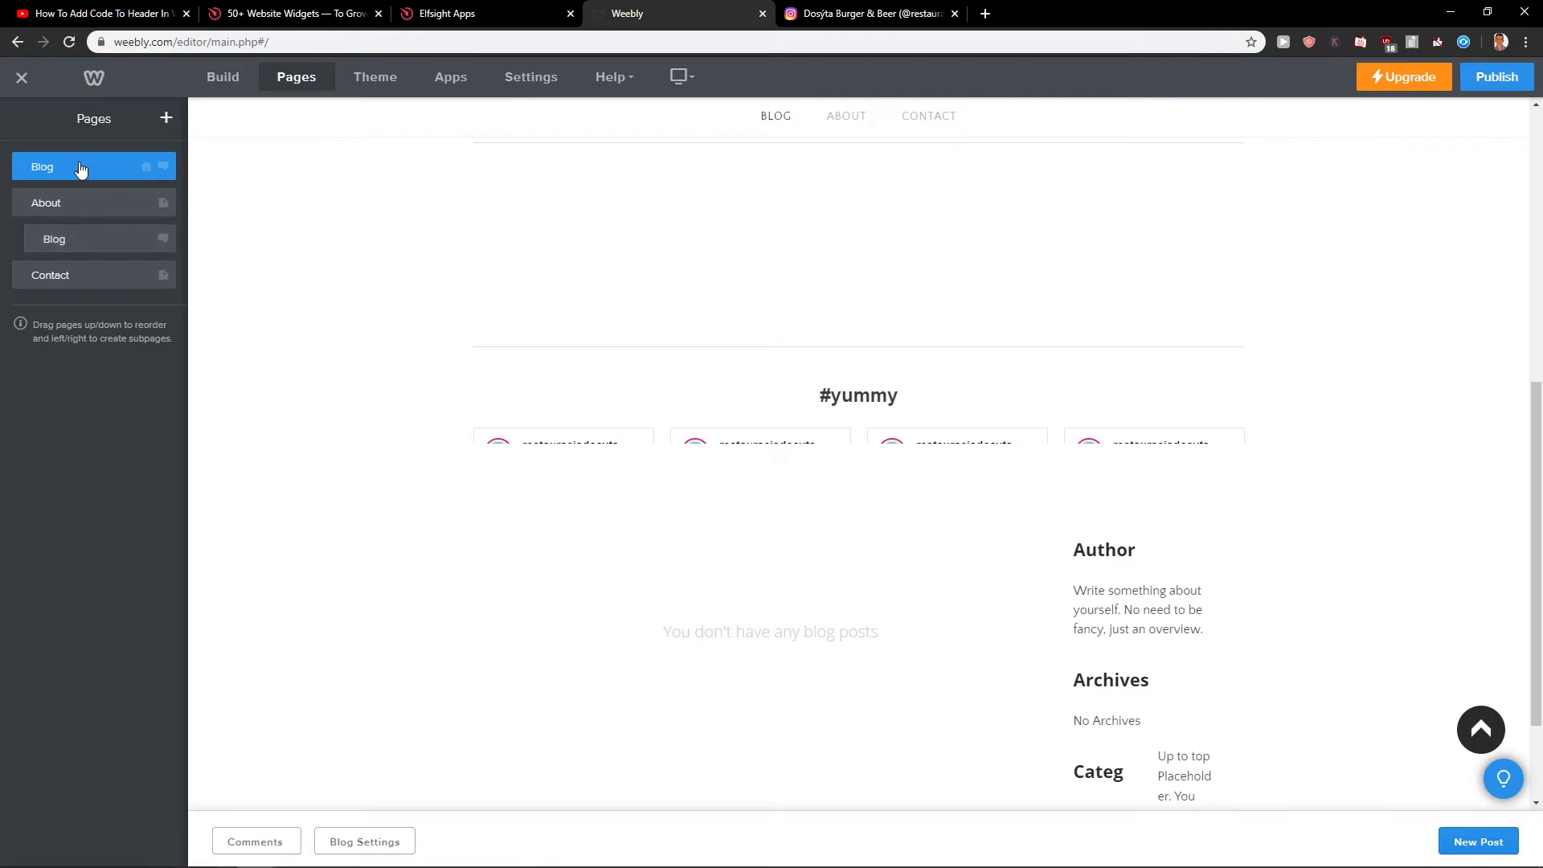
pyautogui.click(105, 205)
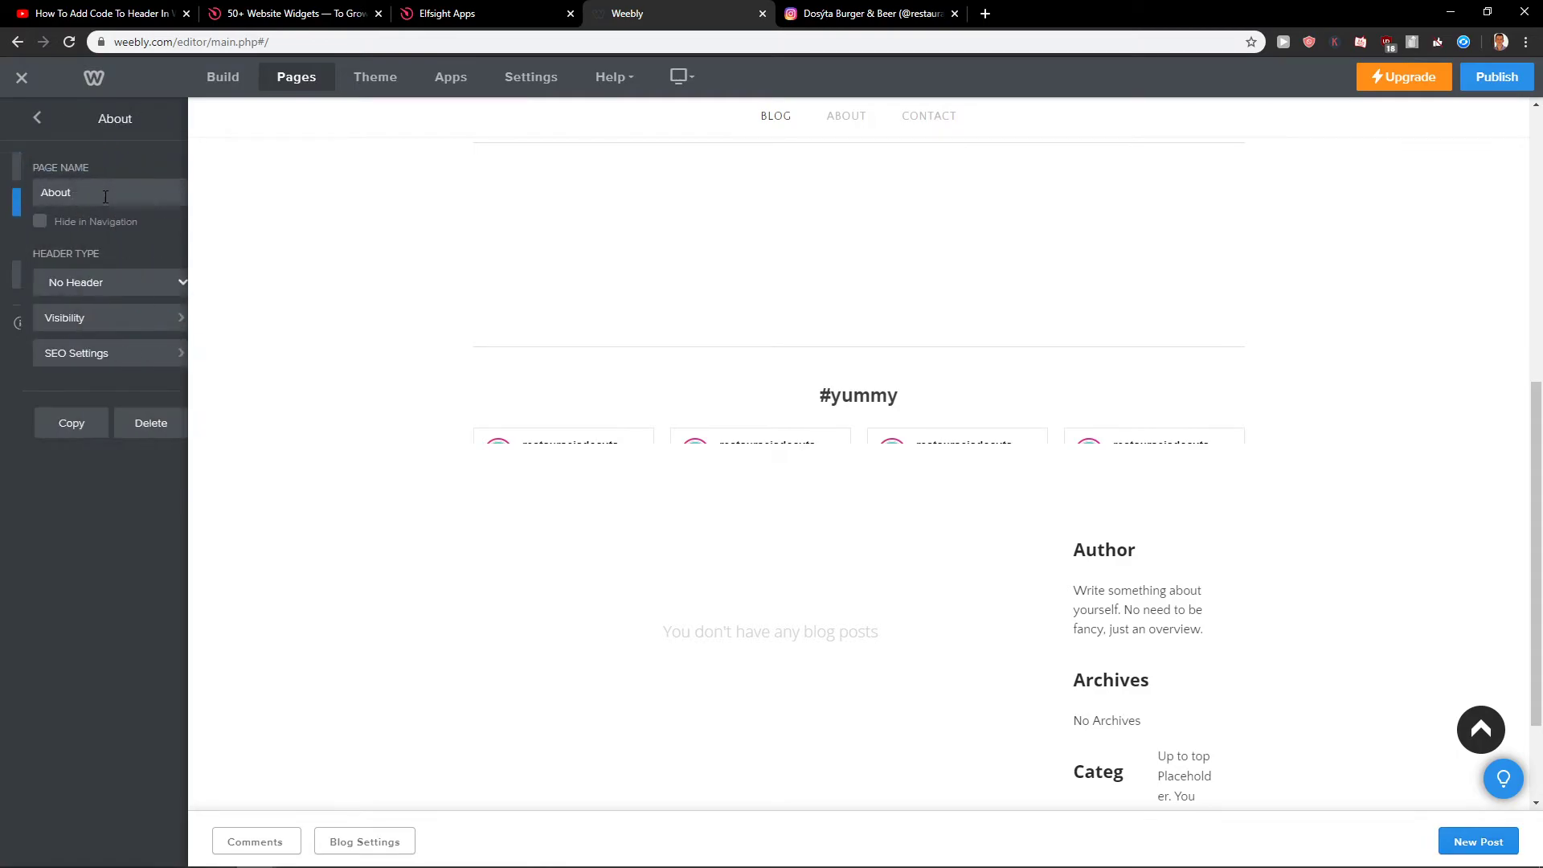
pyautogui.click(129, 288)
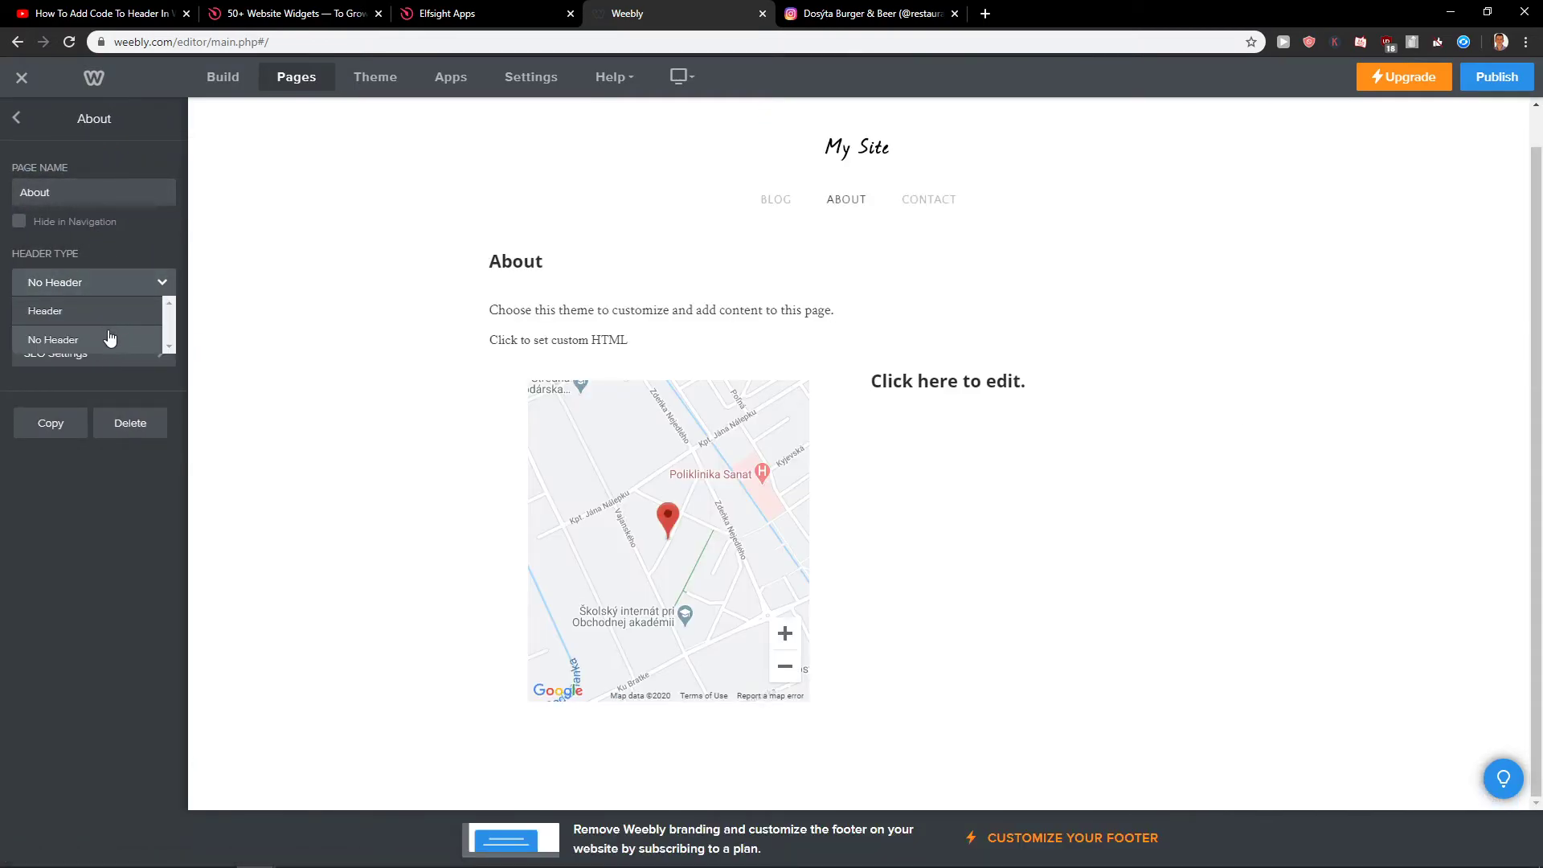
pyautogui.click(119, 321)
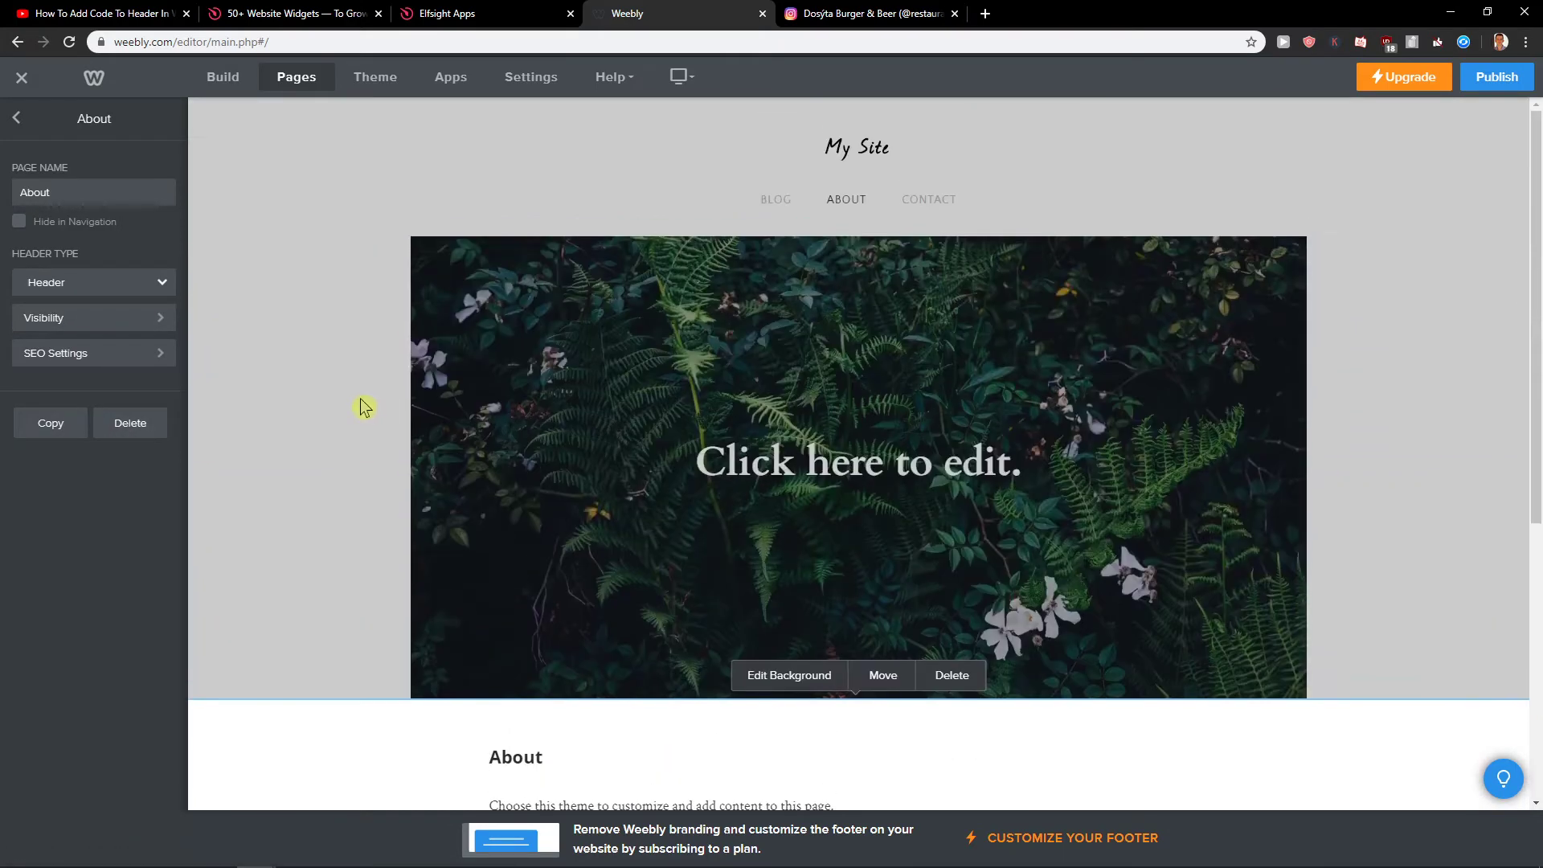
pyautogui.scroll(-5, 373, 409)
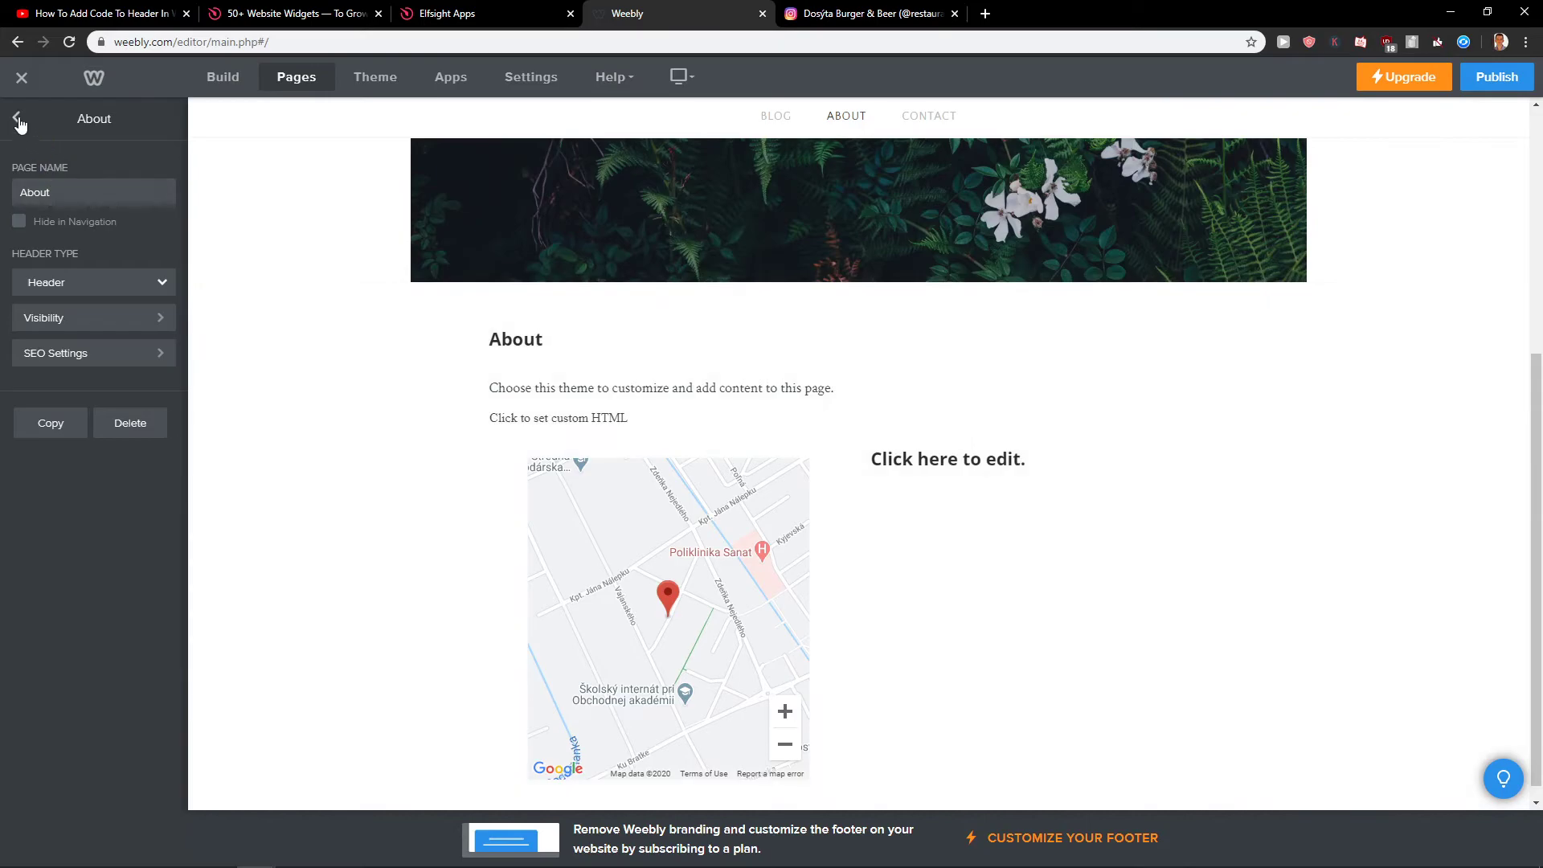
pyautogui.click(18, 119)
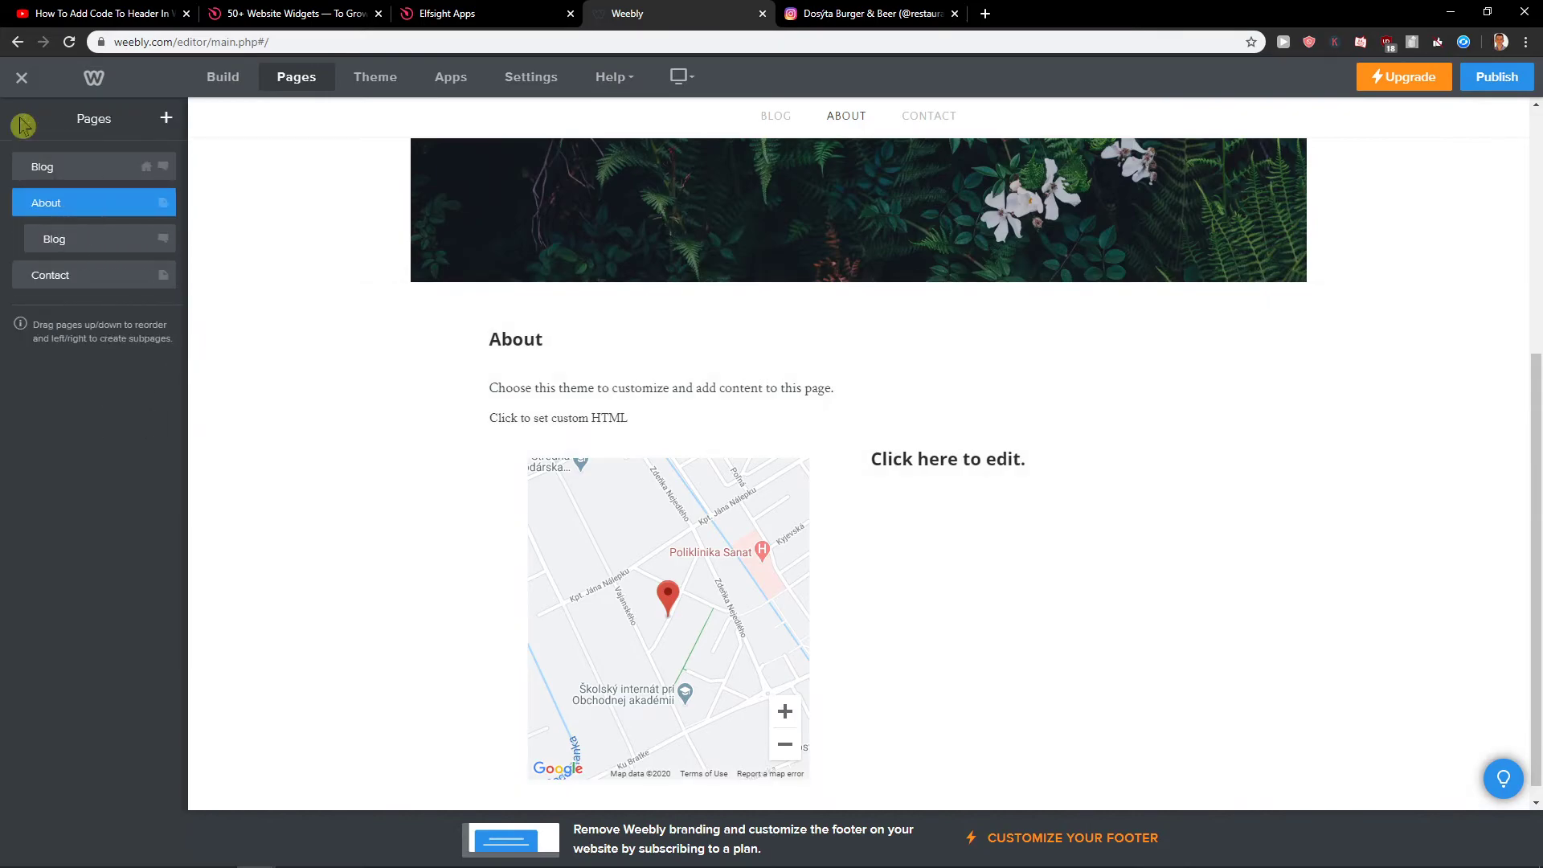
# Drag a Section below the About header and place an Embed Code element in it.
pyautogui.click(223, 77)
pyautogui.moveTo(94, 149); pyautogui.dragTo(648, 390)
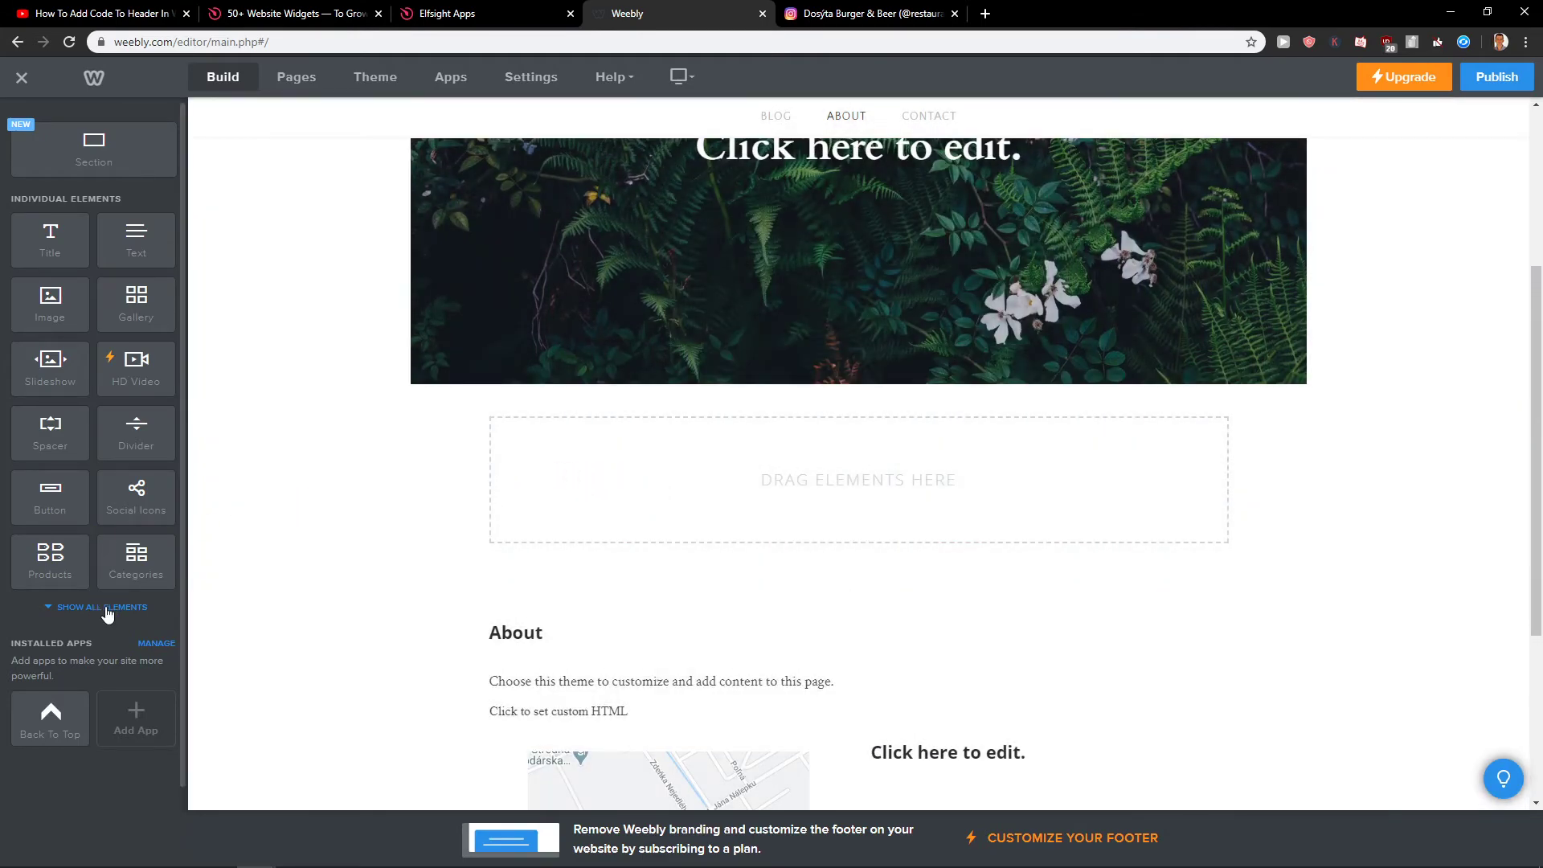
pyautogui.click(107, 613)
pyautogui.scroll(-5, 96, 562)
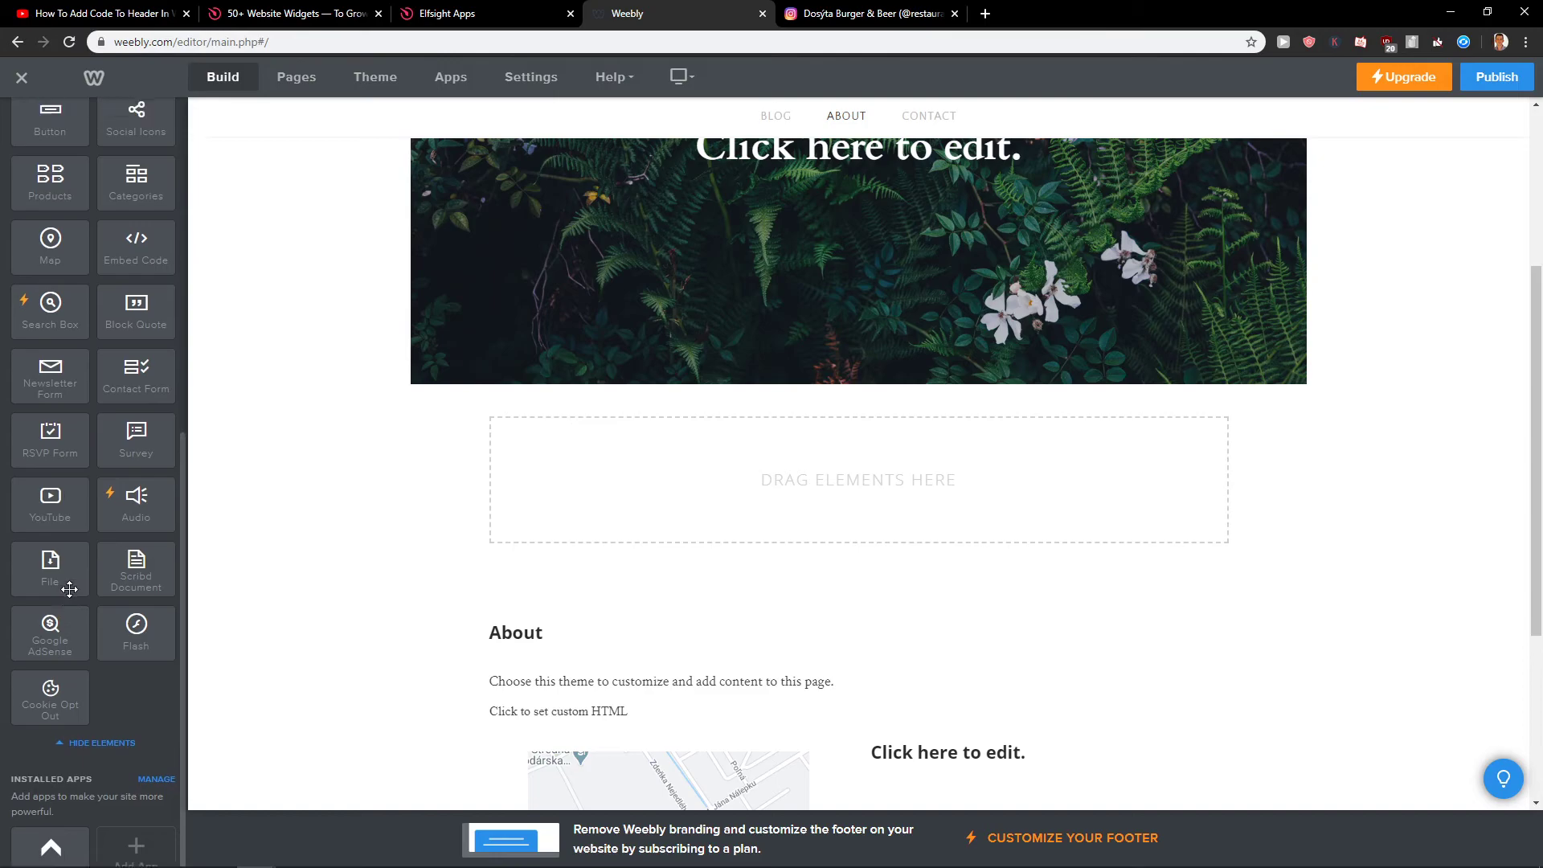
pyautogui.scroll(1, 53, 367)
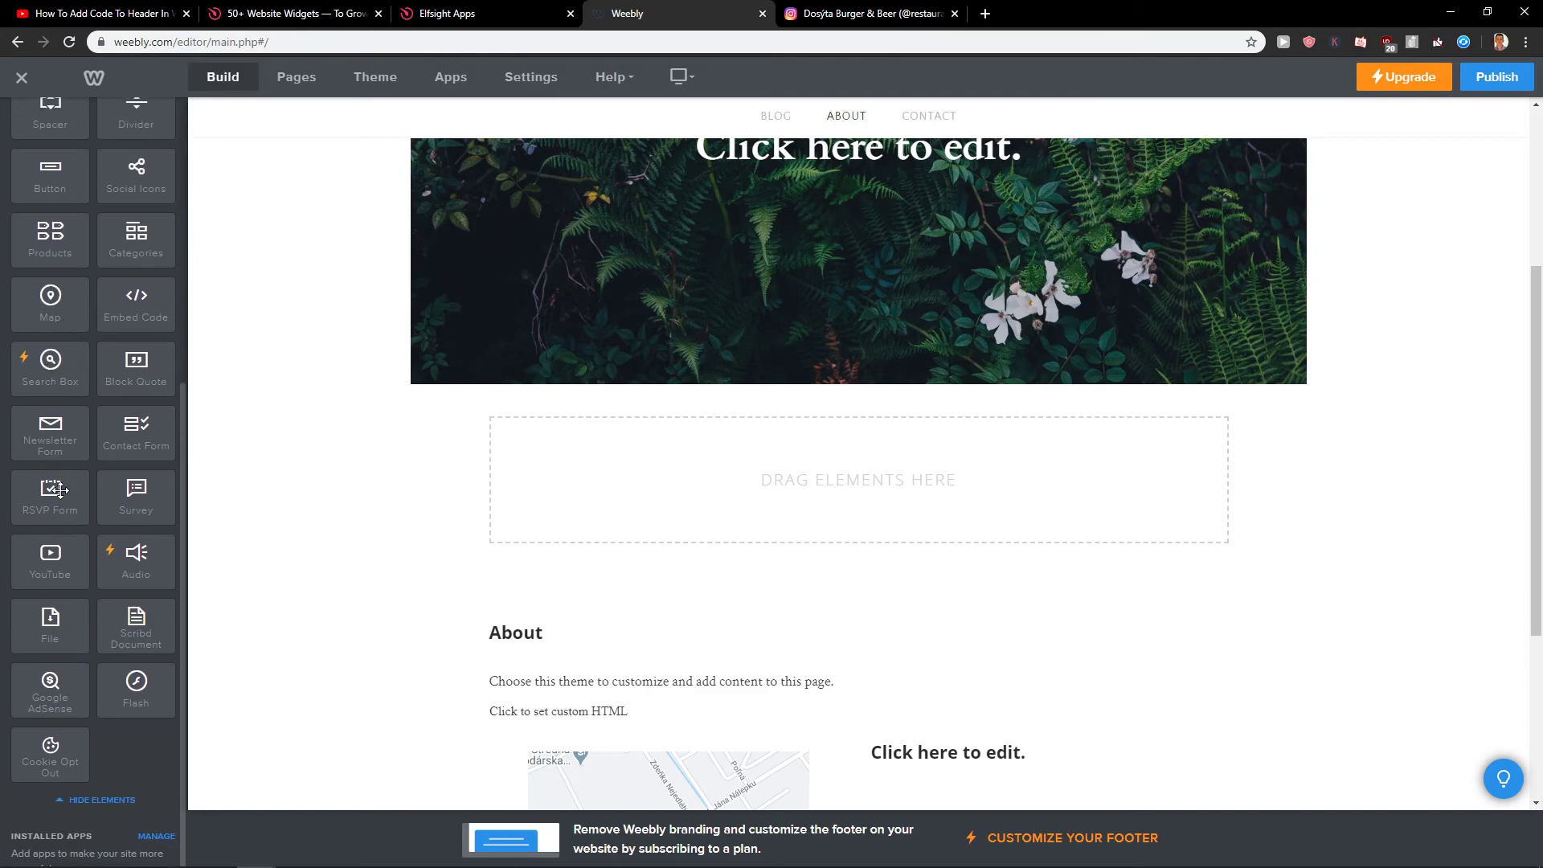
pyautogui.scroll(3, 49, 494)
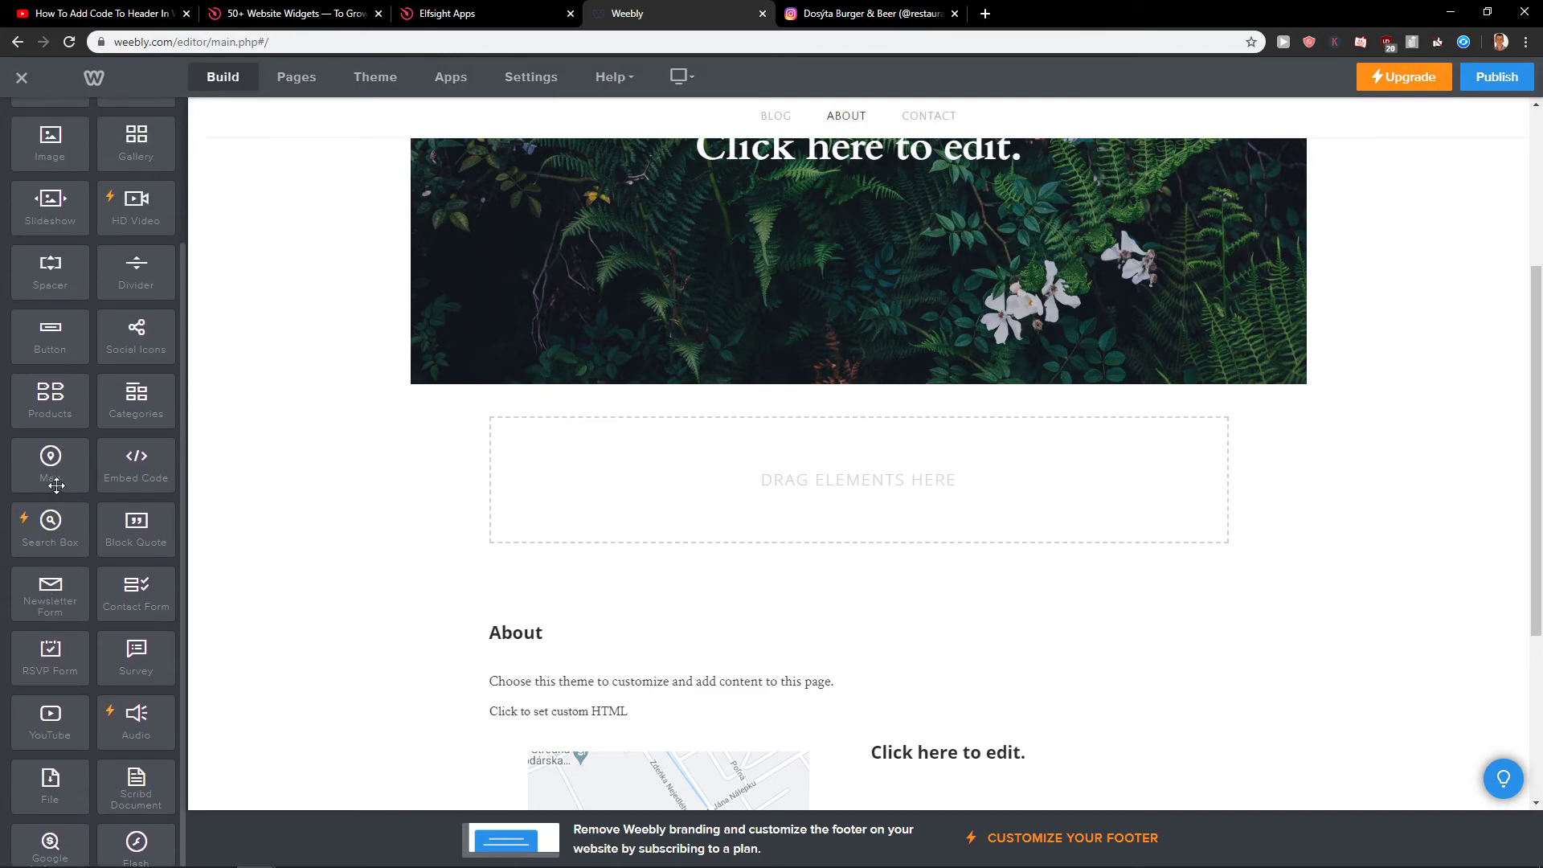
pyautogui.moveTo(136, 462); pyautogui.dragTo(765, 499)
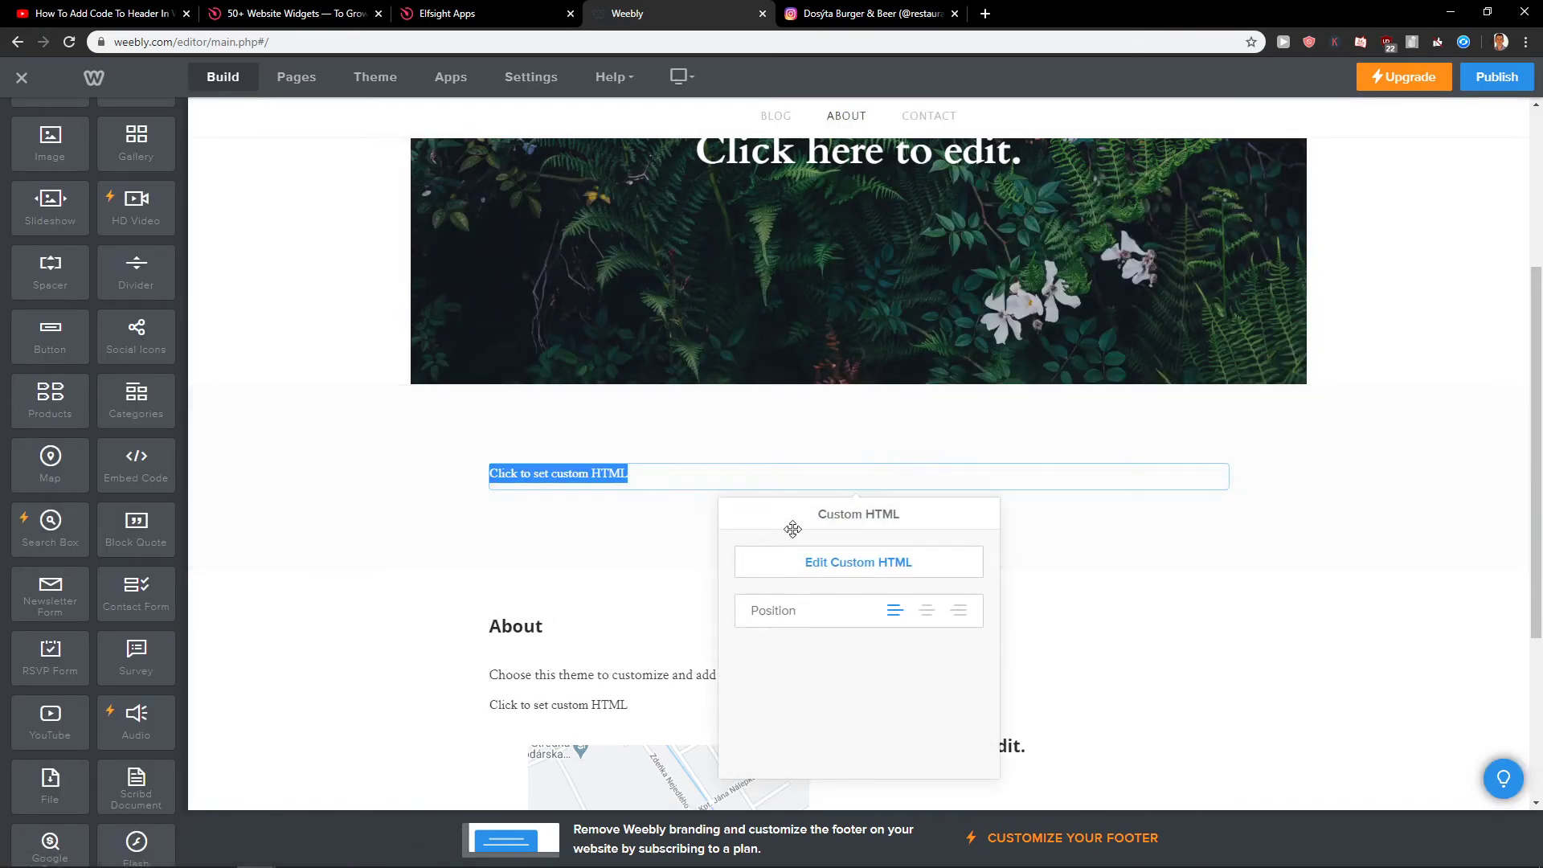
# Paste the Elfsight widget code into the custom HTML block and apply it.
pyautogui.click(796, 564)
pyautogui.hotkey('ctrl', 'v')
pyautogui.click(1331, 636)
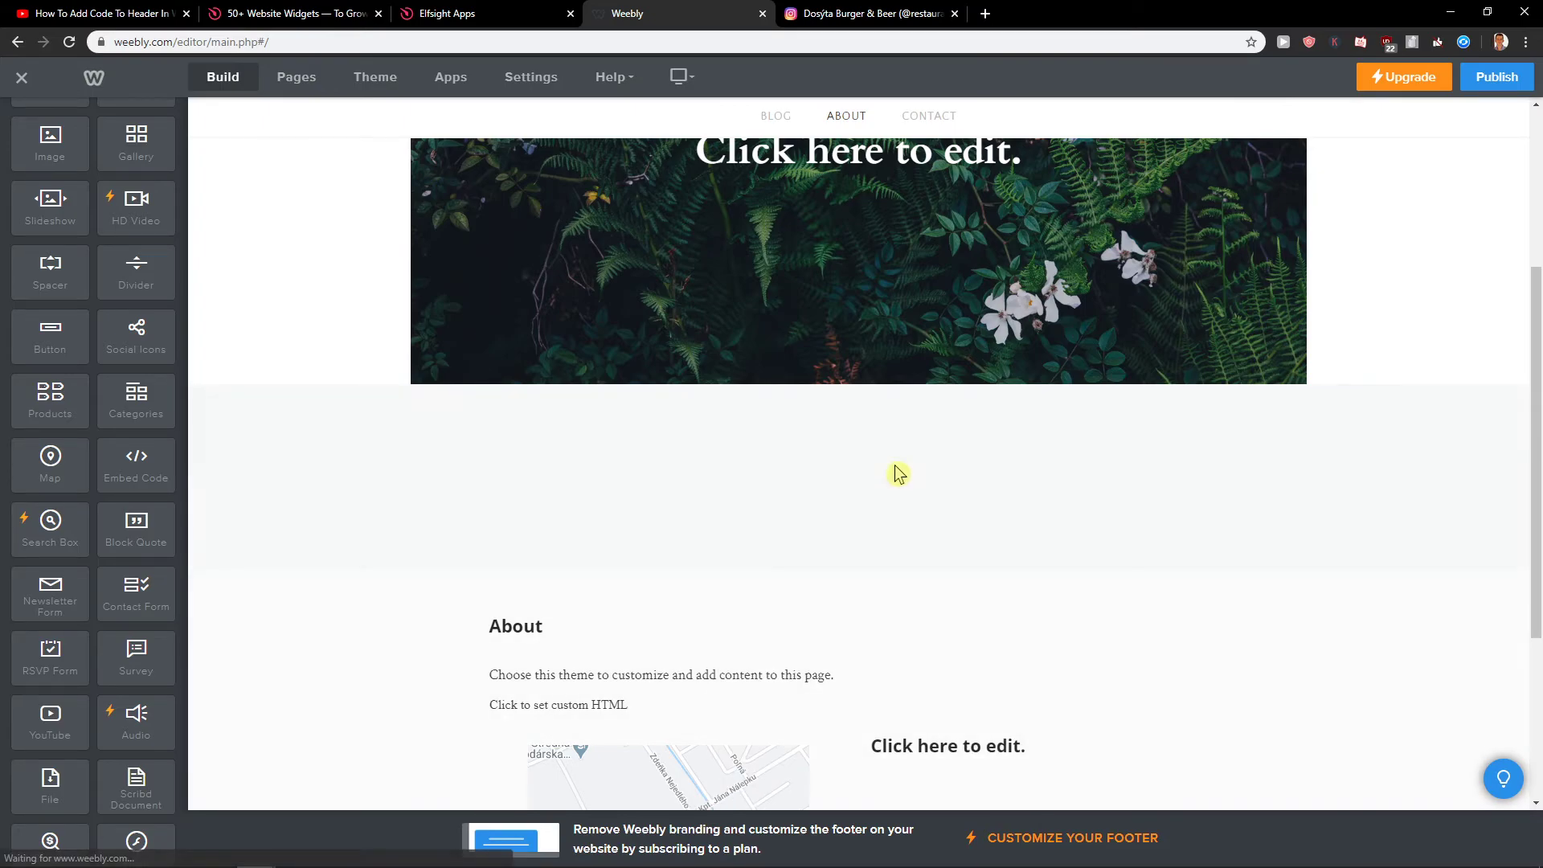
# Make the #yummy section taller by dragging its bottom edge down.
pyautogui.click(992, 483)
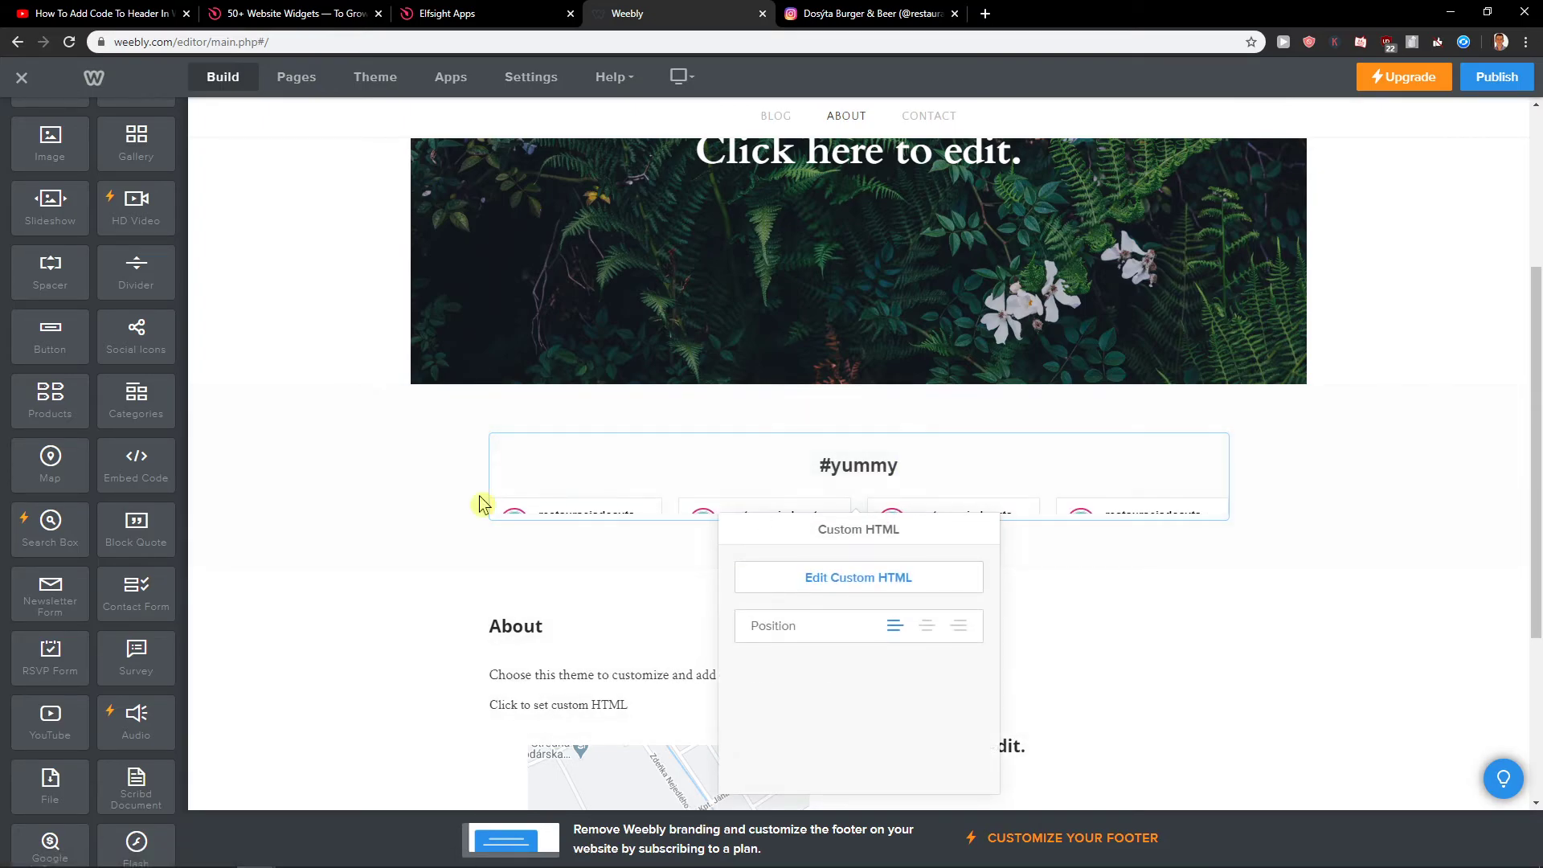
pyautogui.click(470, 500)
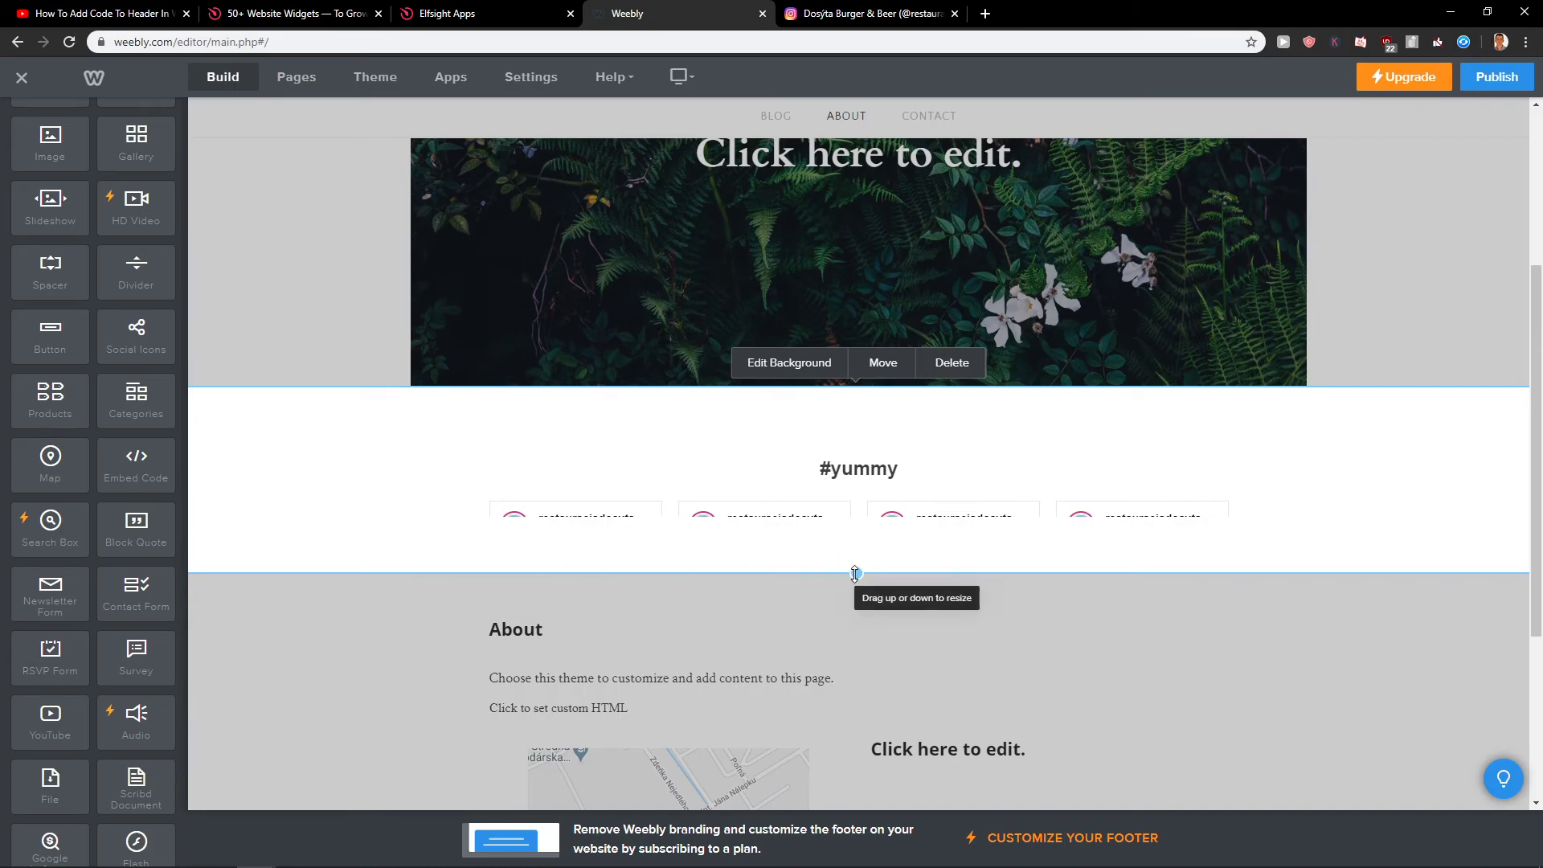
pyautogui.moveTo(856, 577); pyautogui.dragTo(858, 682)
pyautogui.click(859, 580)
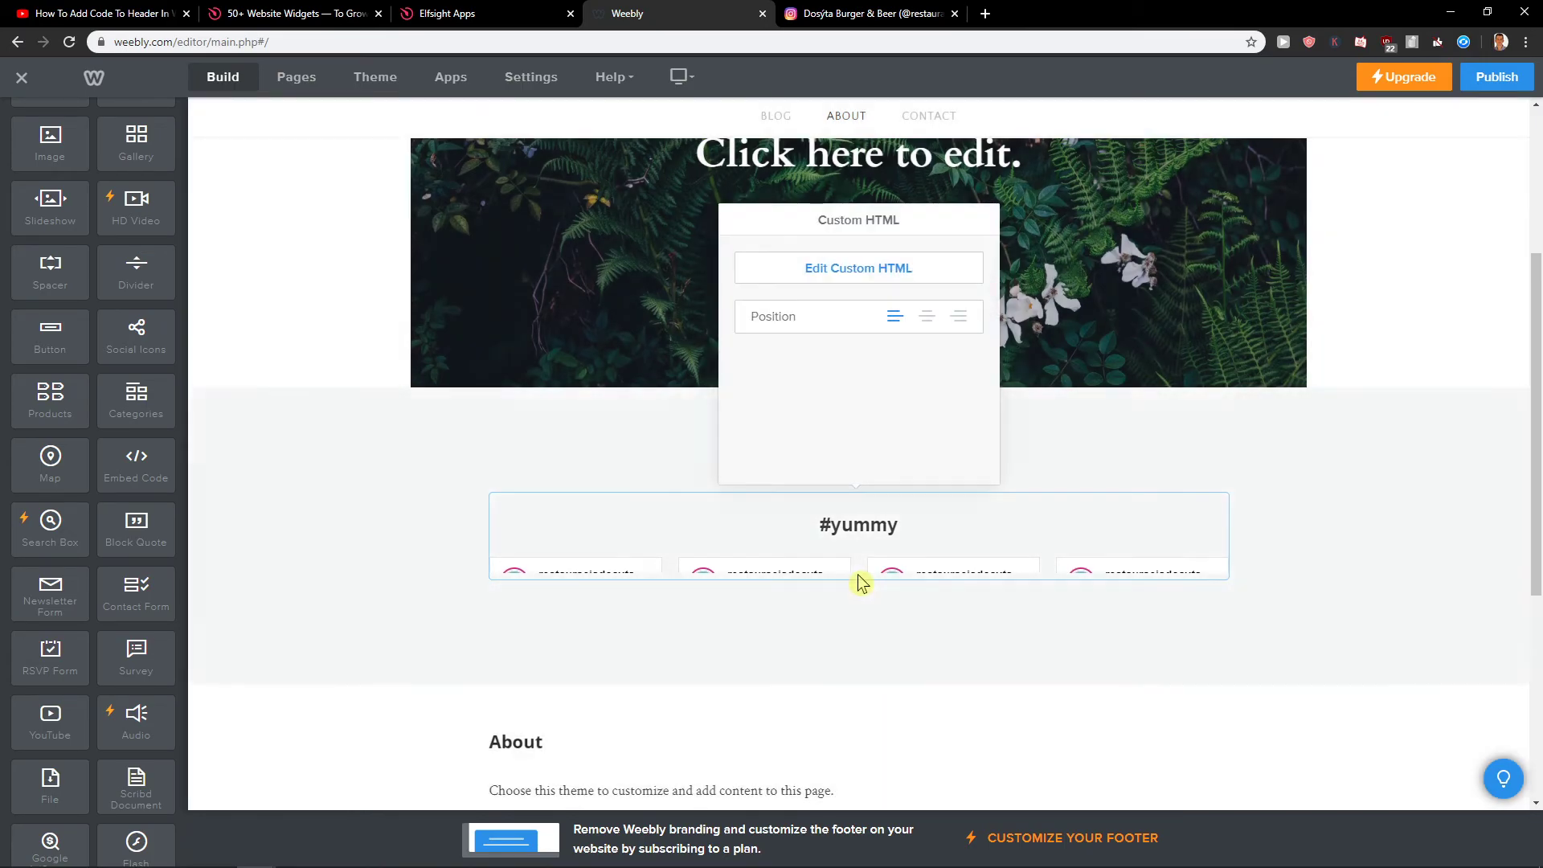
pyautogui.click(857, 575)
pyautogui.click(876, 647)
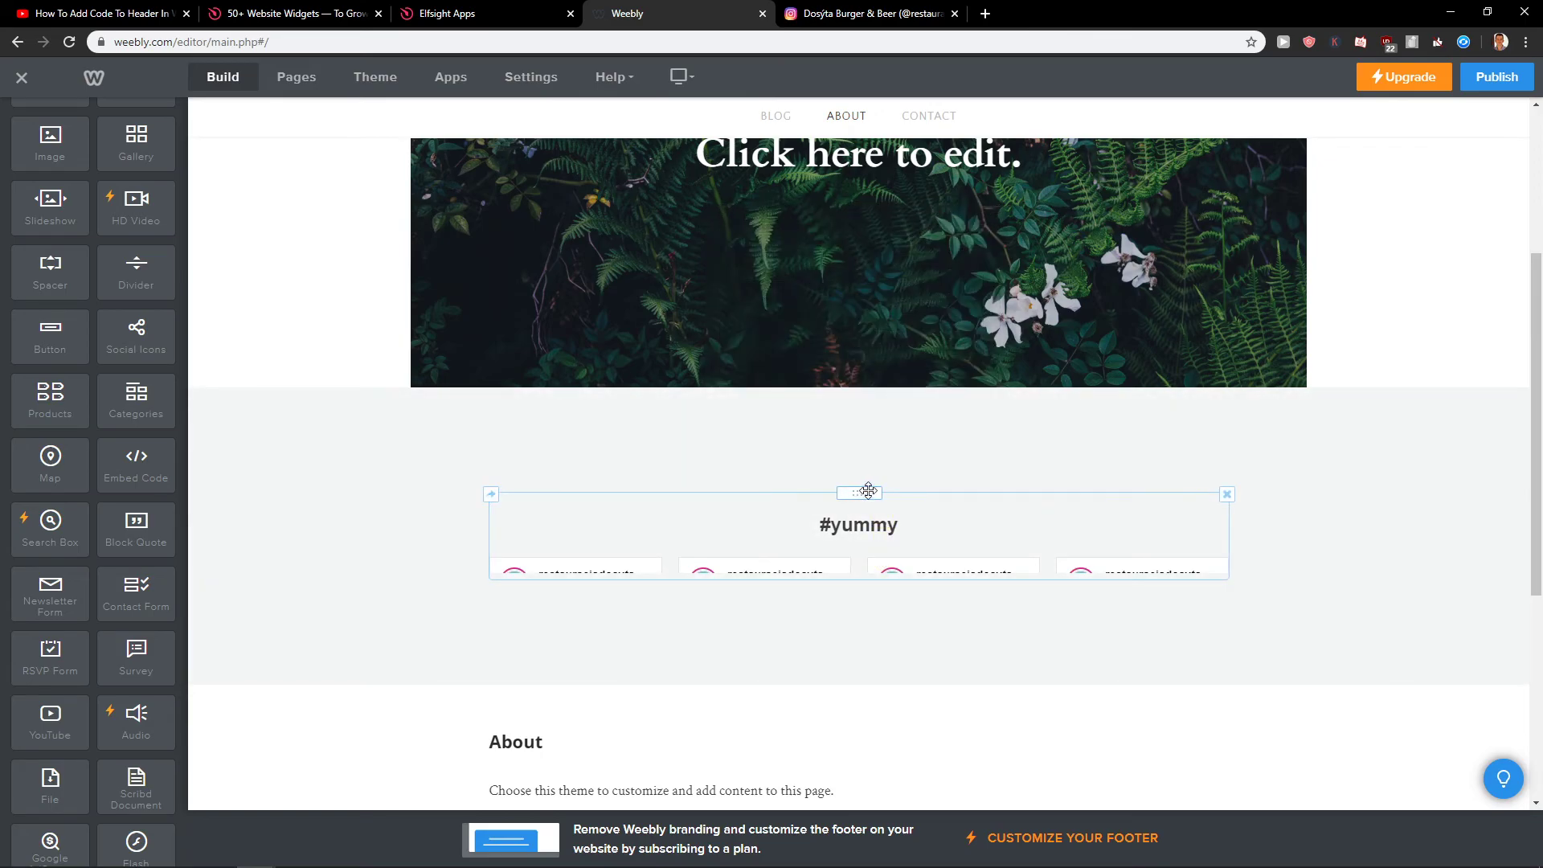
# Open the section's move-or-copy-to-page choices, then close them without changes.
pyautogui.click(492, 498)
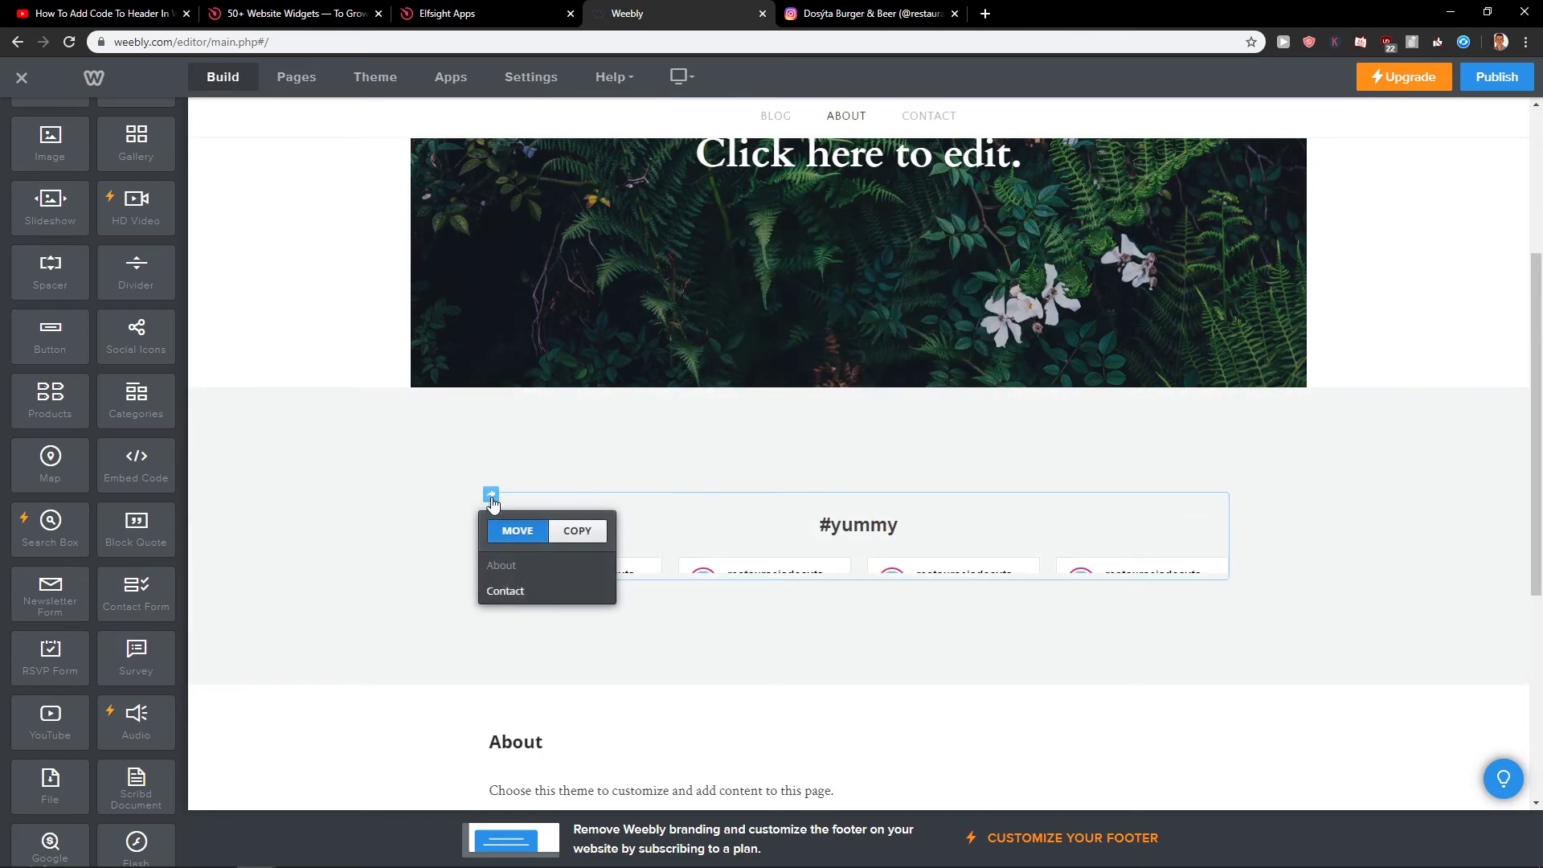
pyautogui.click(573, 529)
pyautogui.click(580, 581)
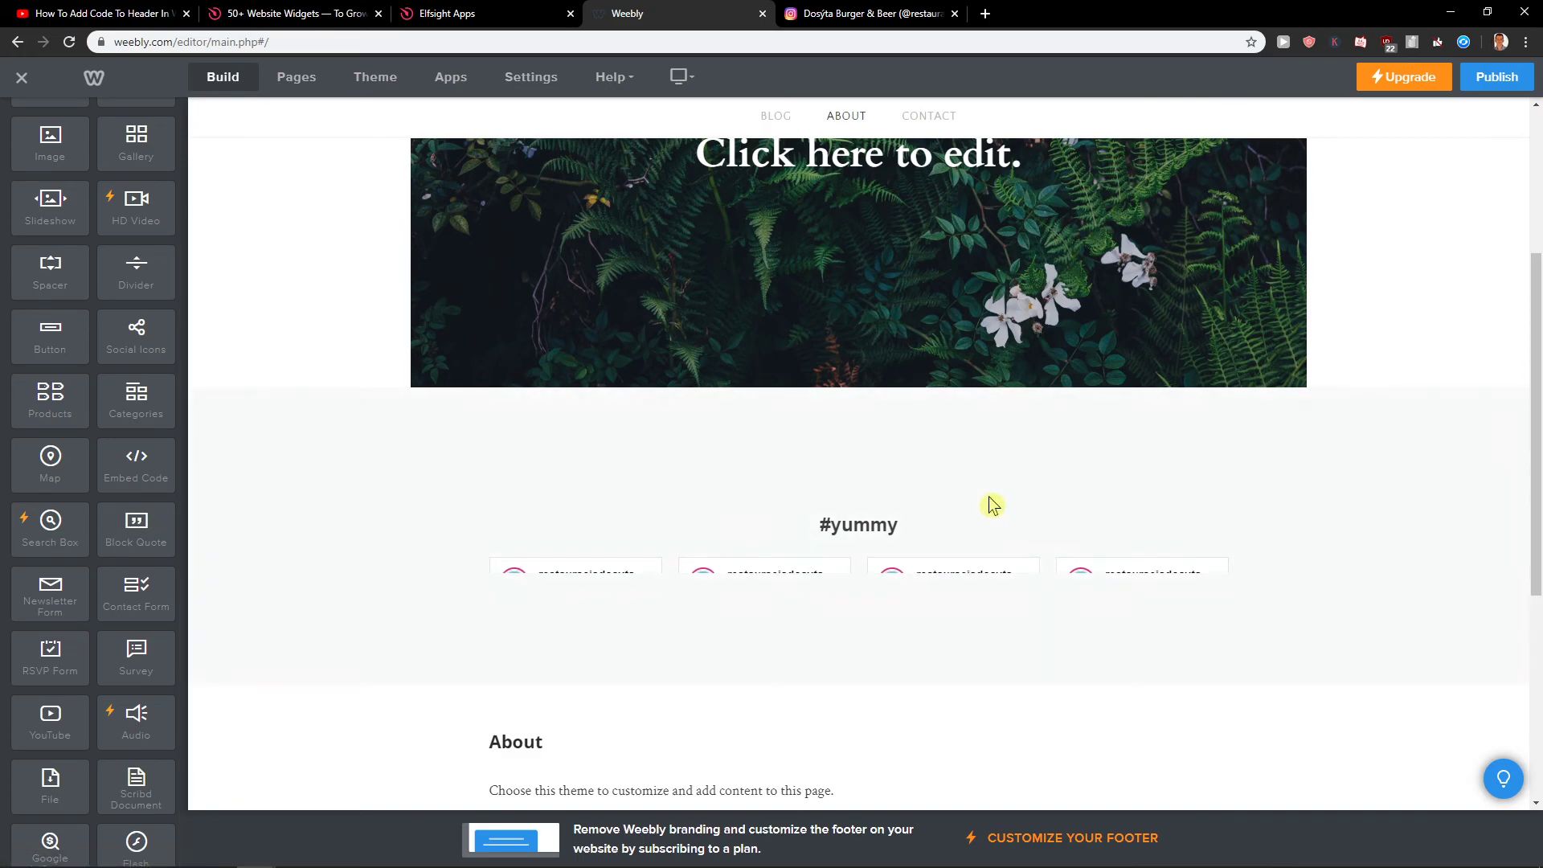
pyautogui.click(1021, 506)
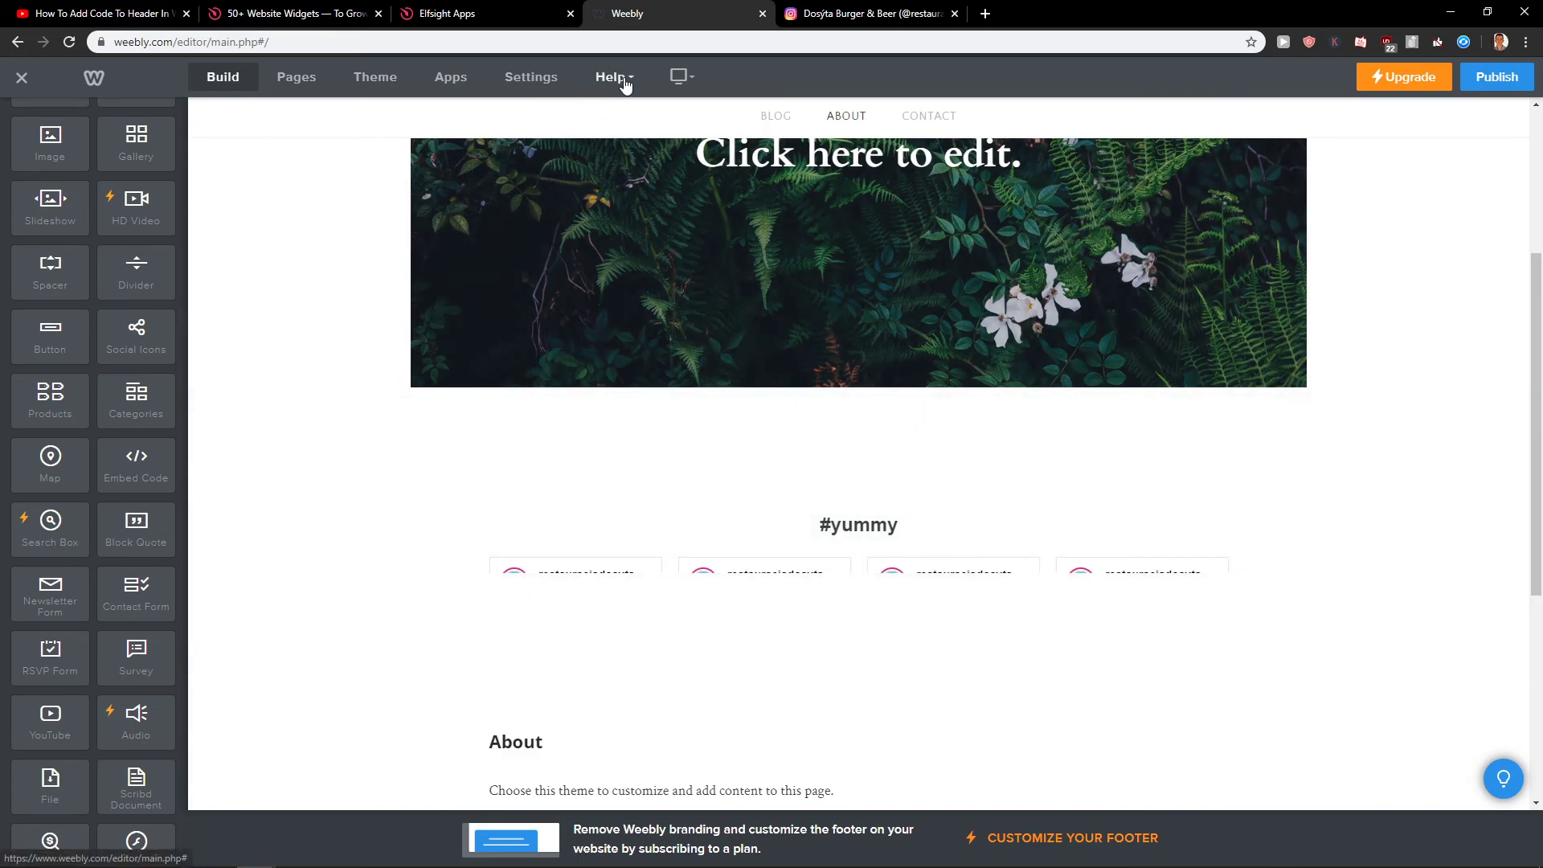
# Scroll through the About page to review the embedded #yummy Instagram feed.
pyautogui.moveTo(626, 84)
pyautogui.moveTo(699, 84)
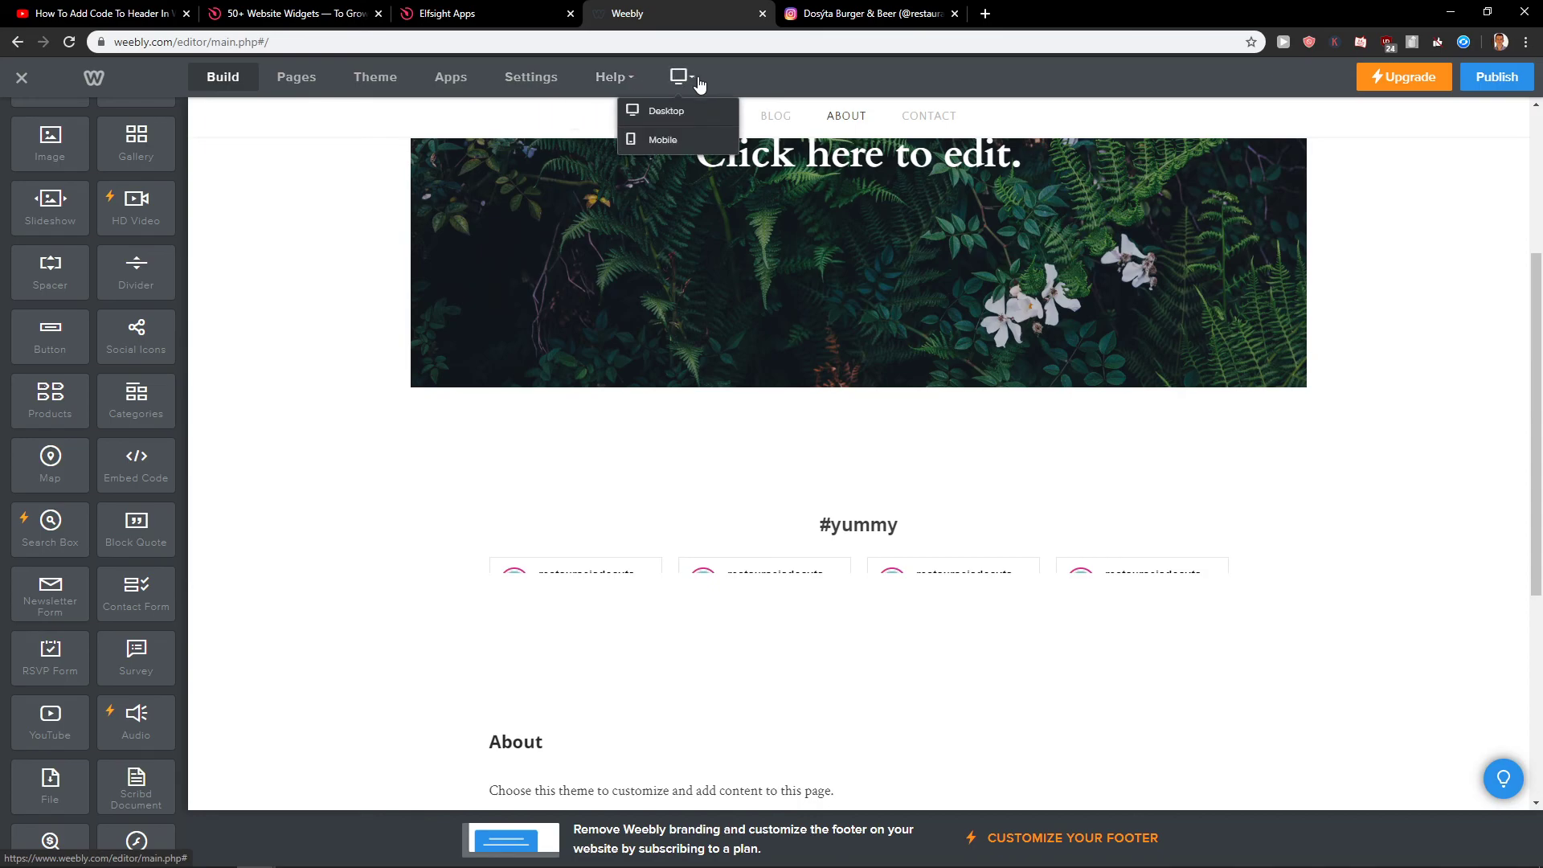
pyautogui.scroll(-1, 522, 482)
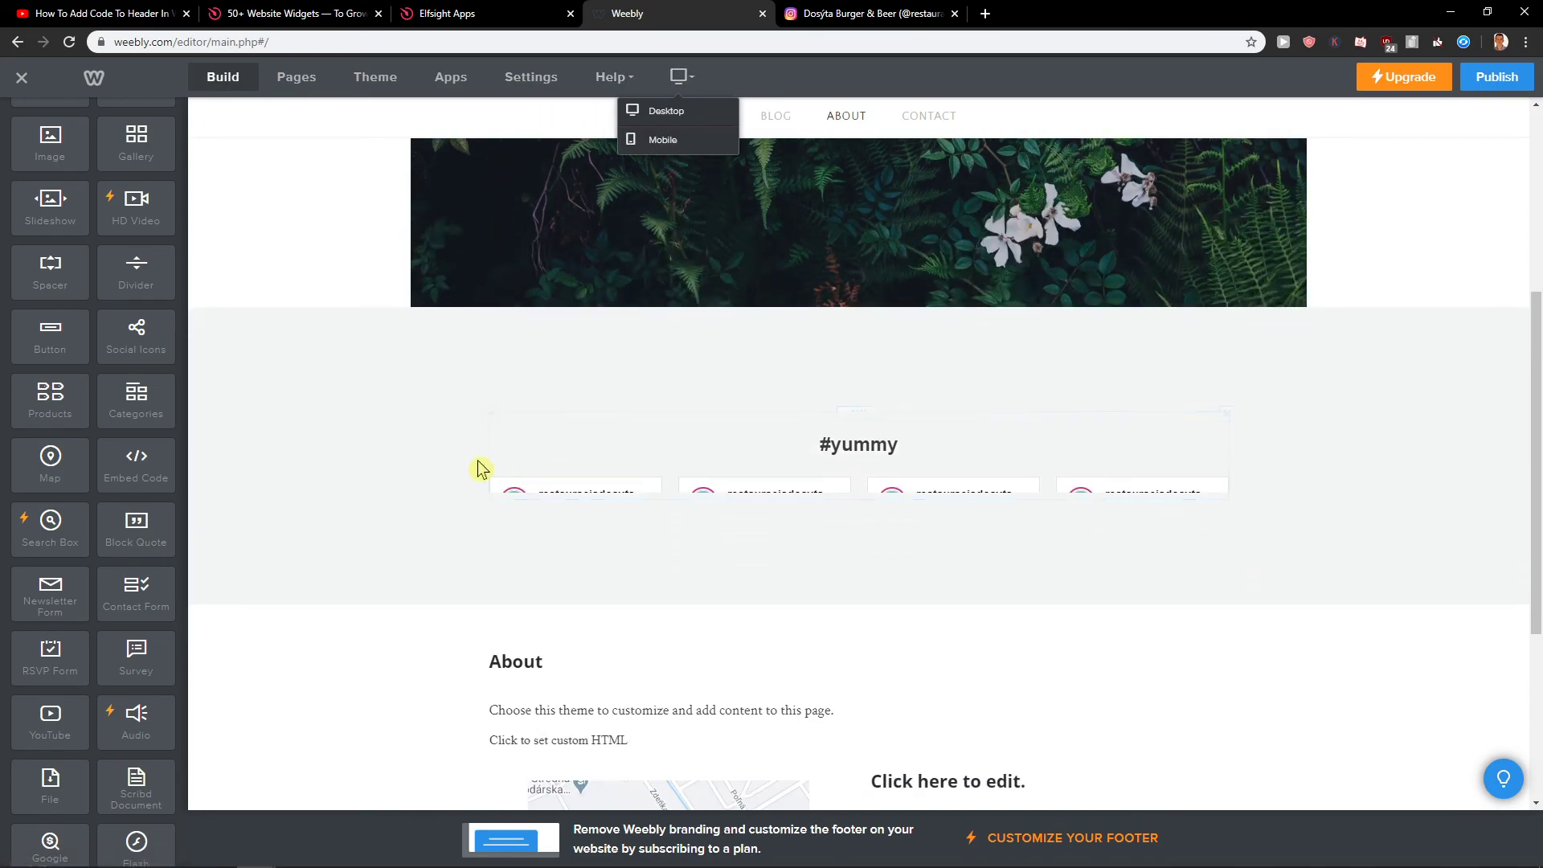
pyautogui.scroll(-4, 691, 439)
pyautogui.scroll(3, 699, 430)
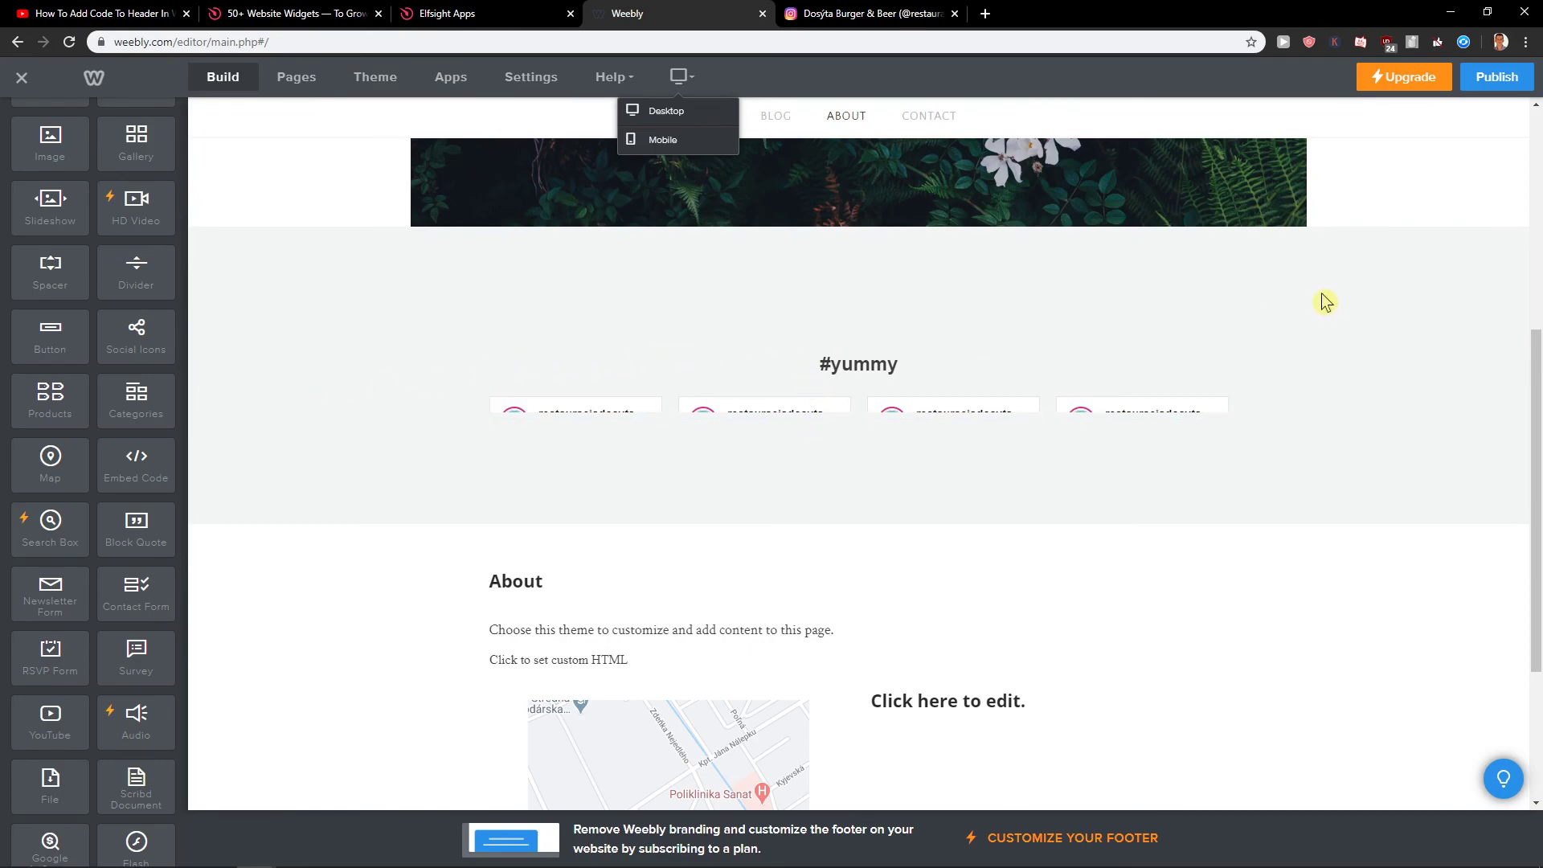
pyautogui.scroll(1, 1305, 262)
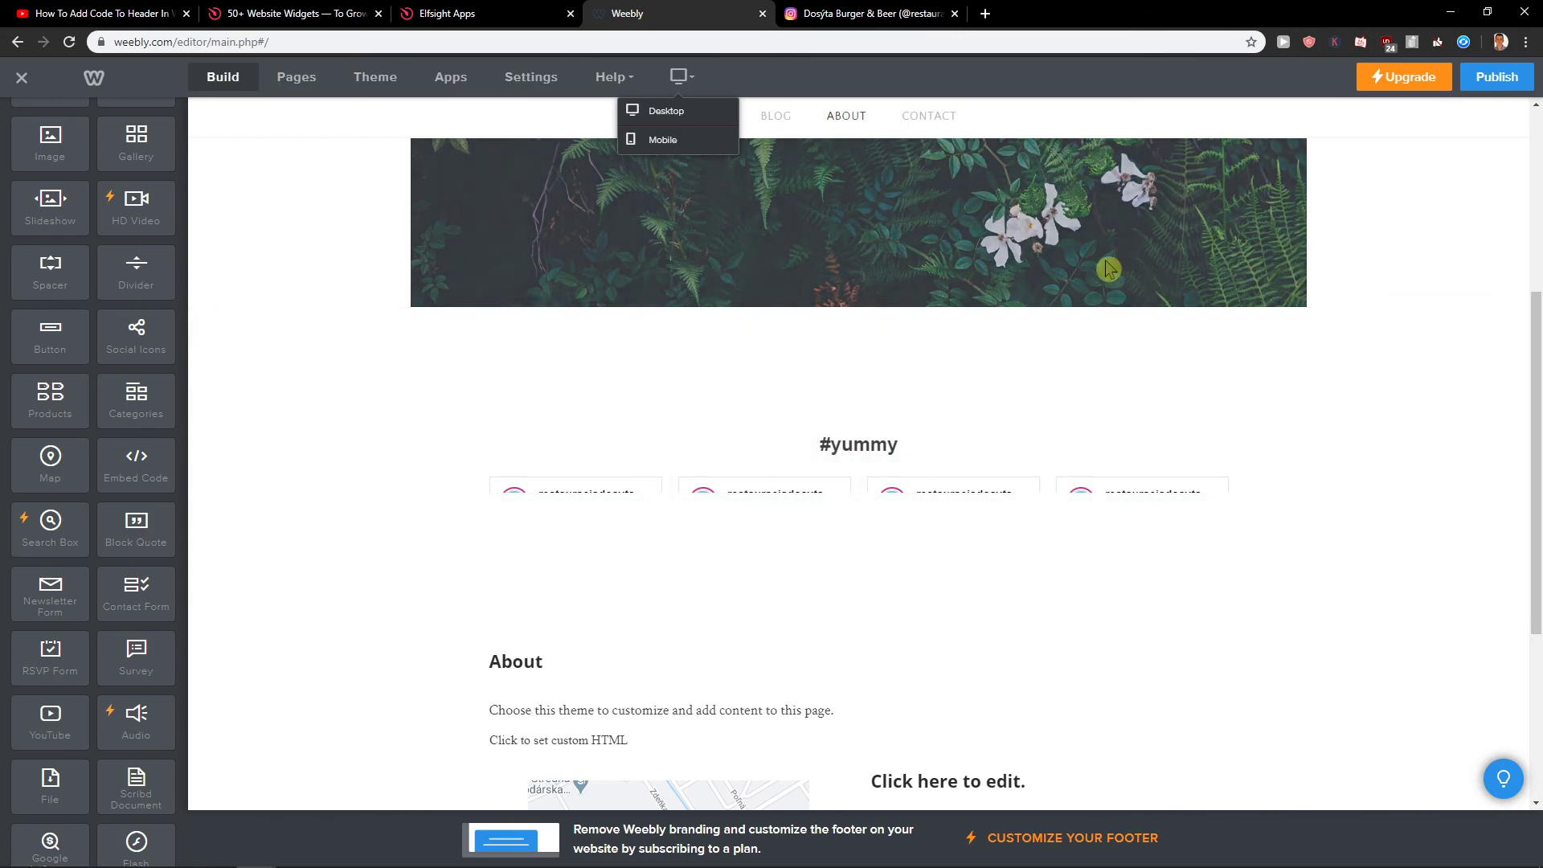
pyautogui.scroll(-4, 1419, 354)
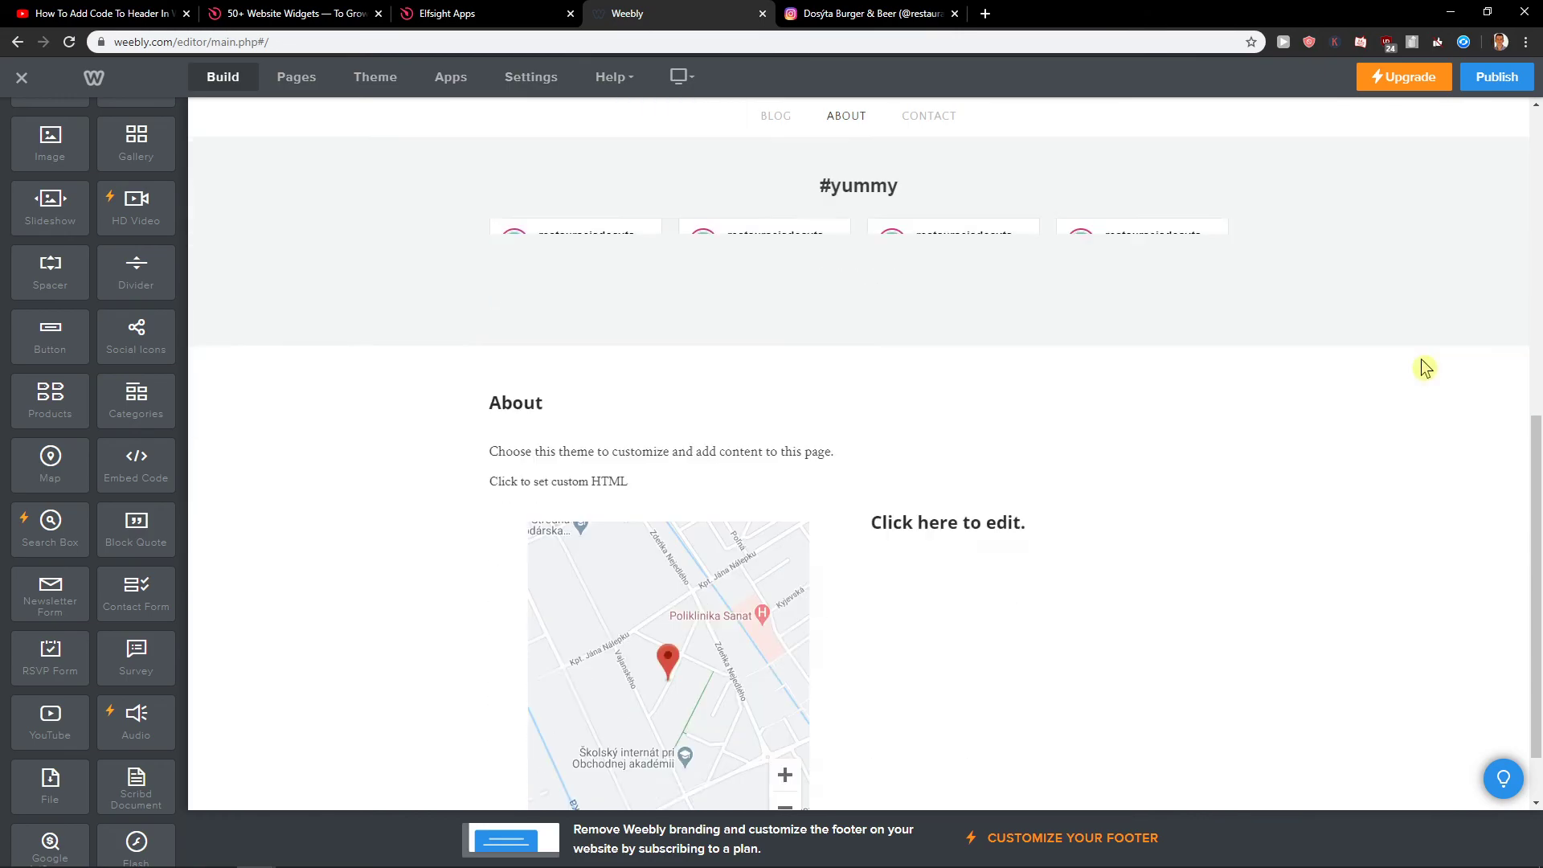
pyautogui.scroll(5, 1402, 442)
pyautogui.scroll(-3, 1378, 441)
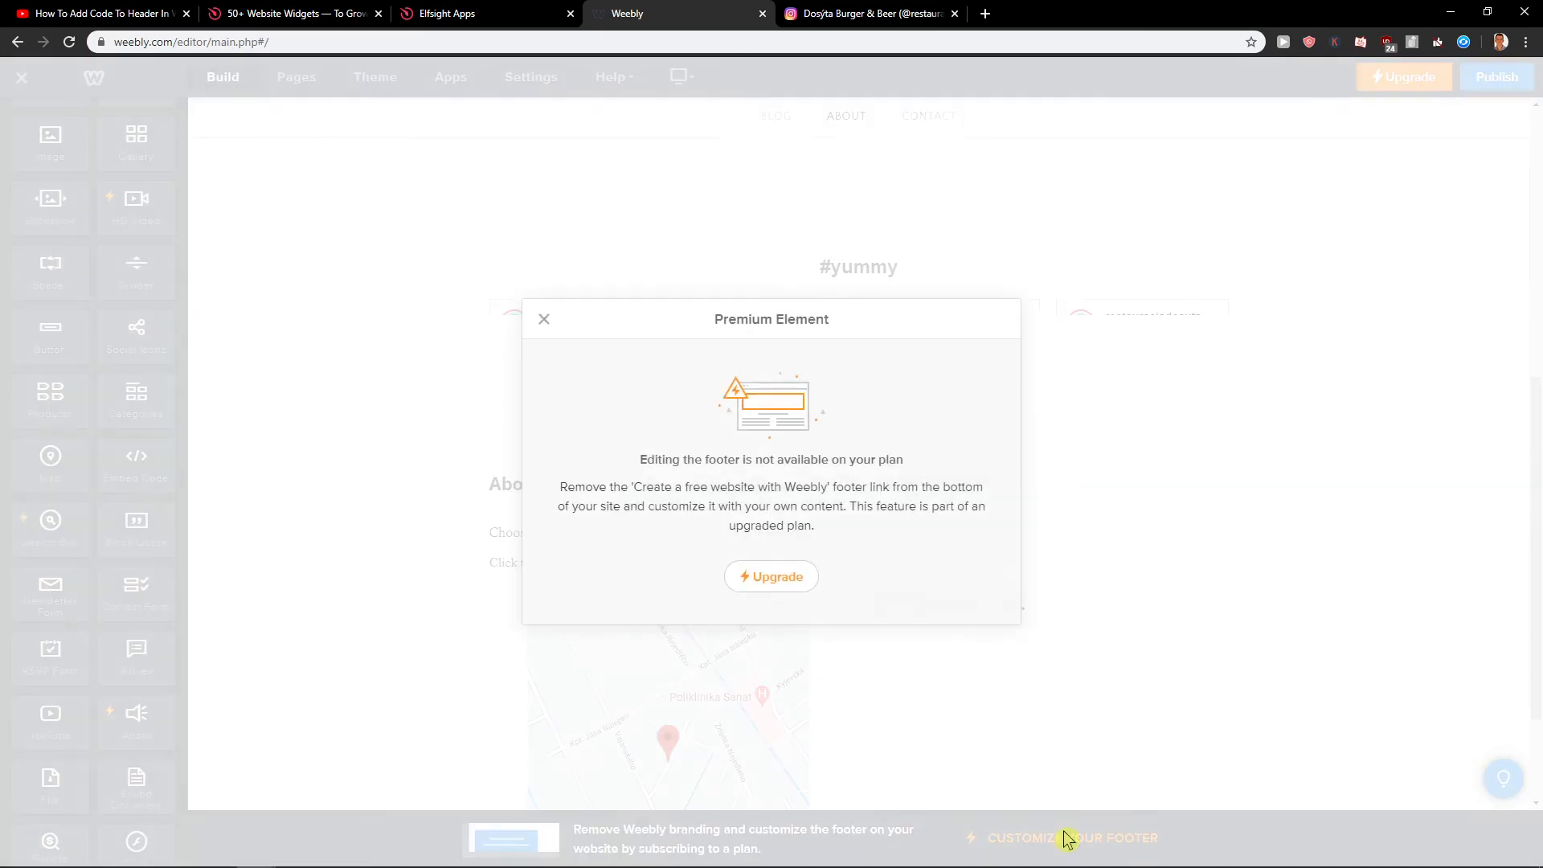